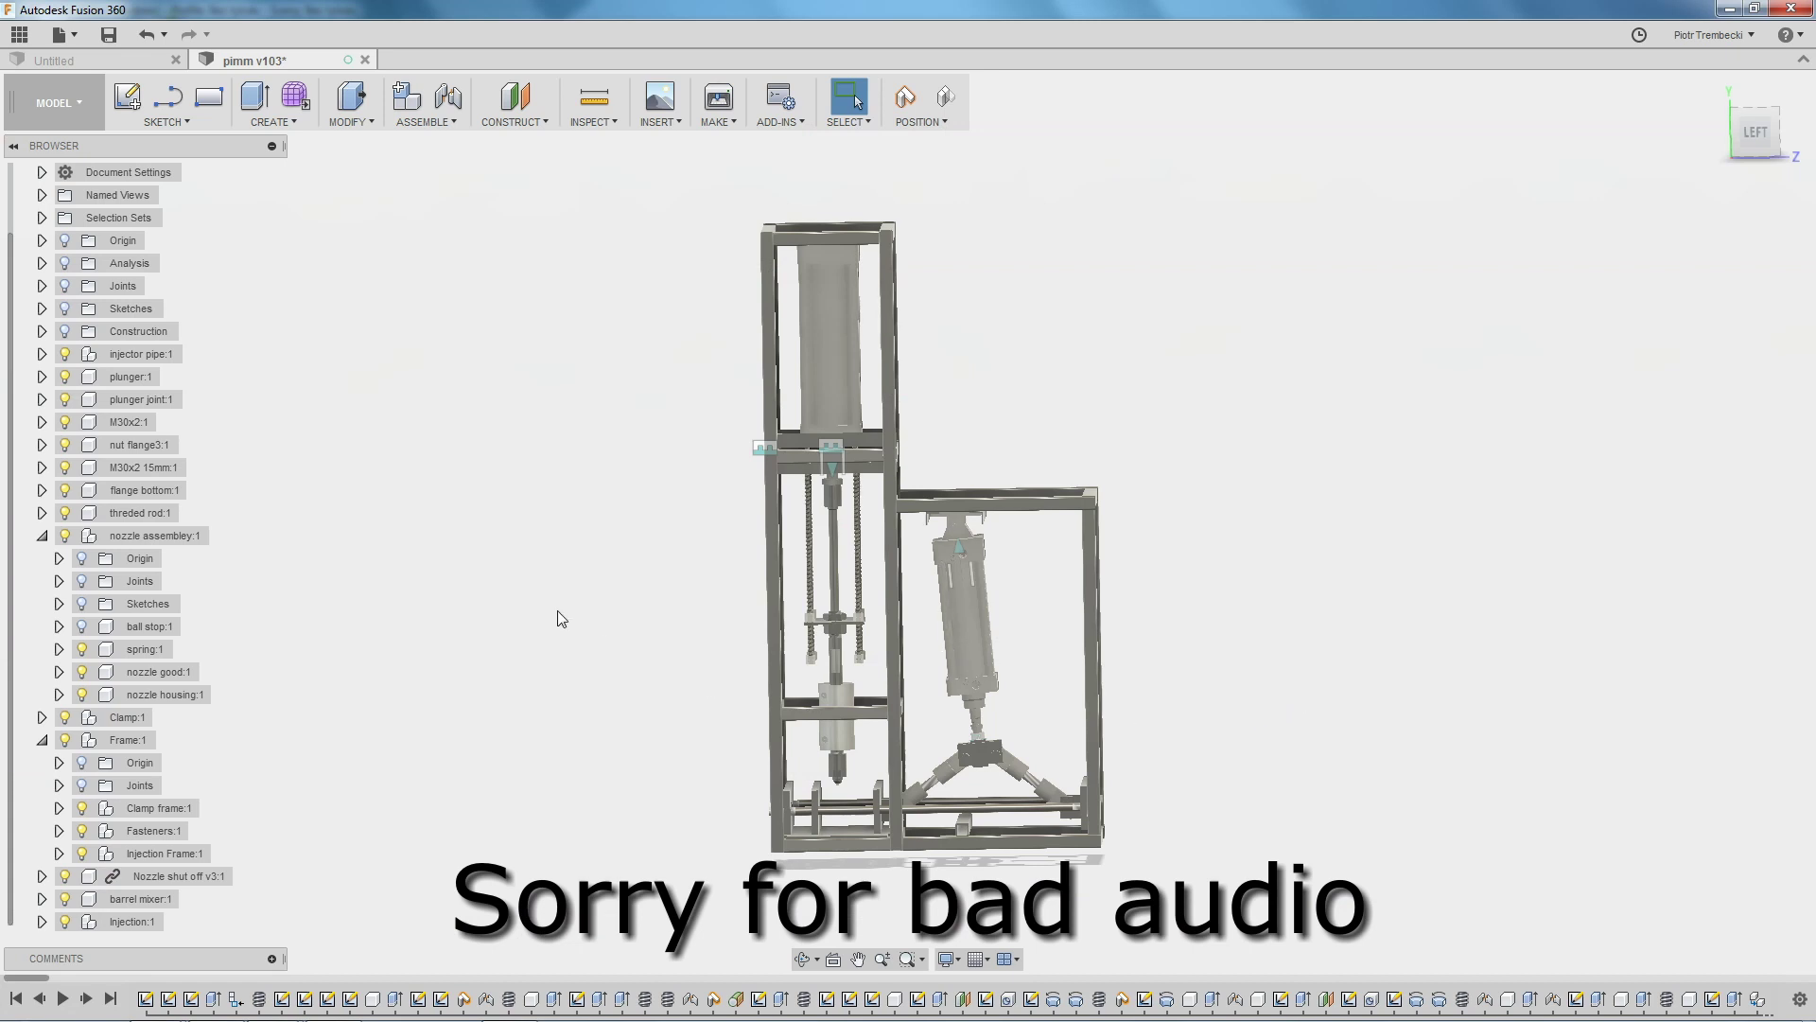
# Flex the toggle linkage to preview the clamp motion, then orbit the frame to an angle.
pyautogui.scroll(2, 695, 826)
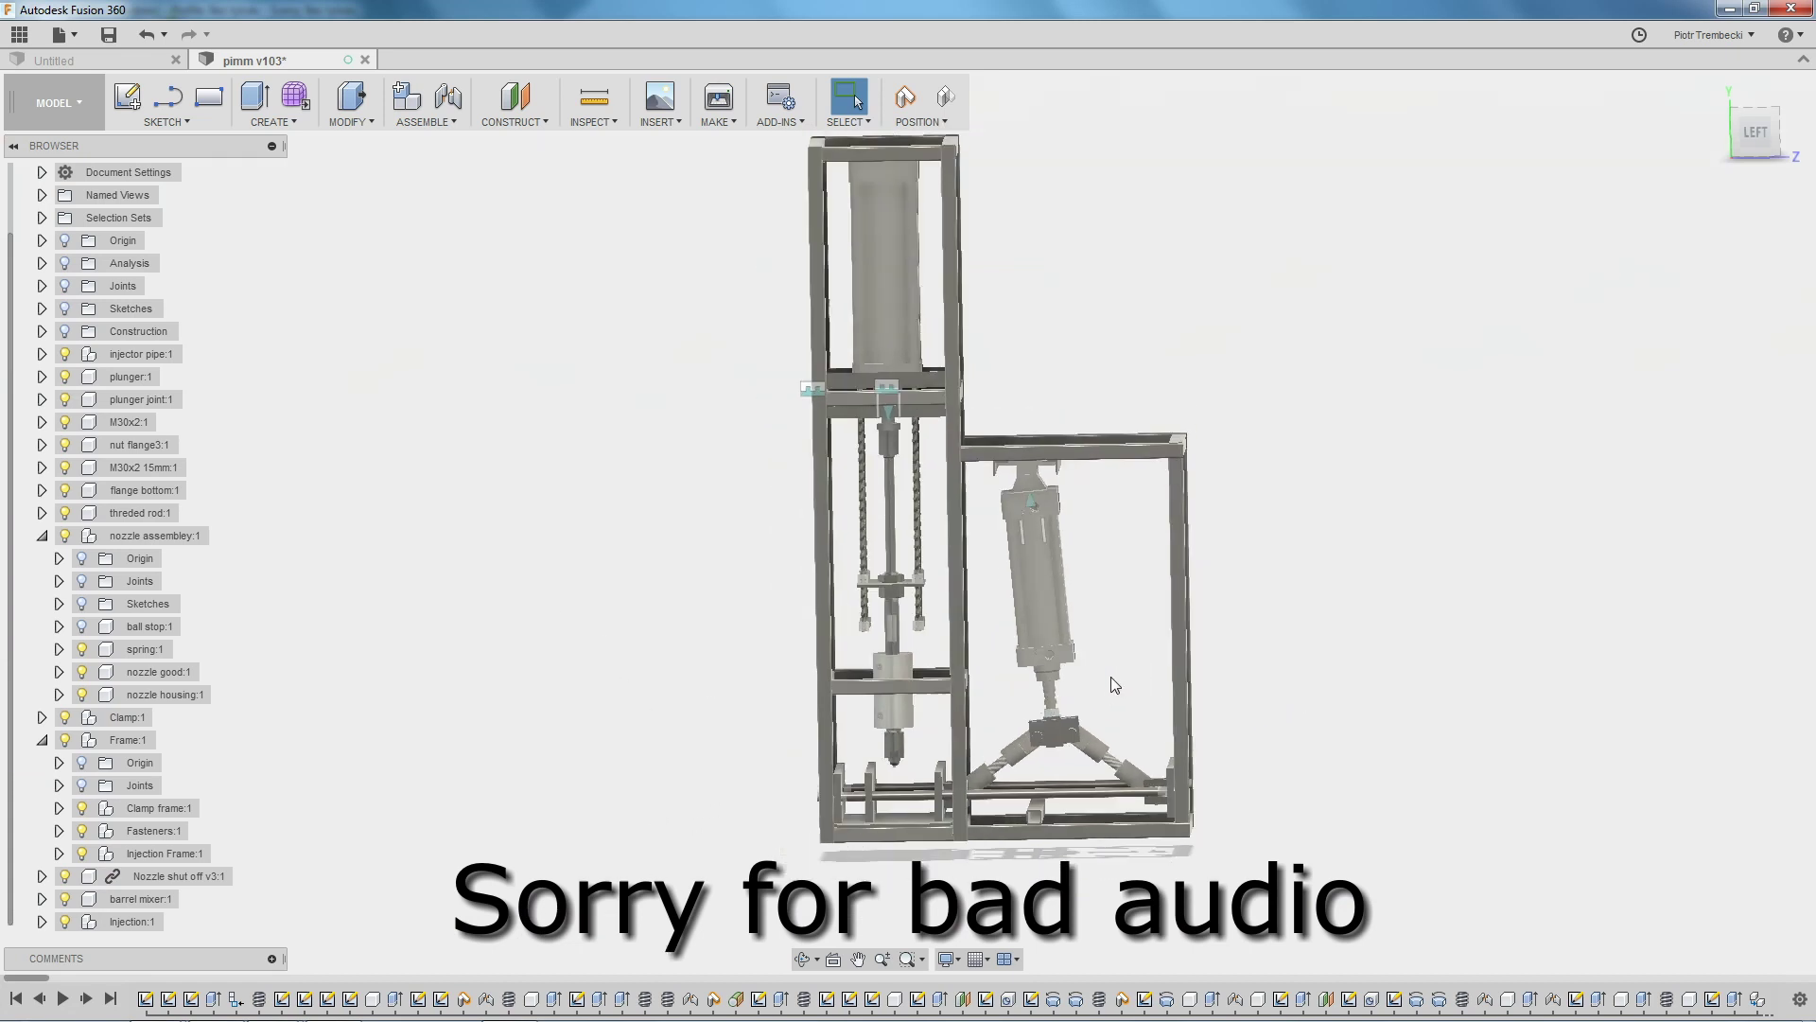
pyautogui.scroll(2, 1107, 678)
pyautogui.scroll(1, 1098, 706)
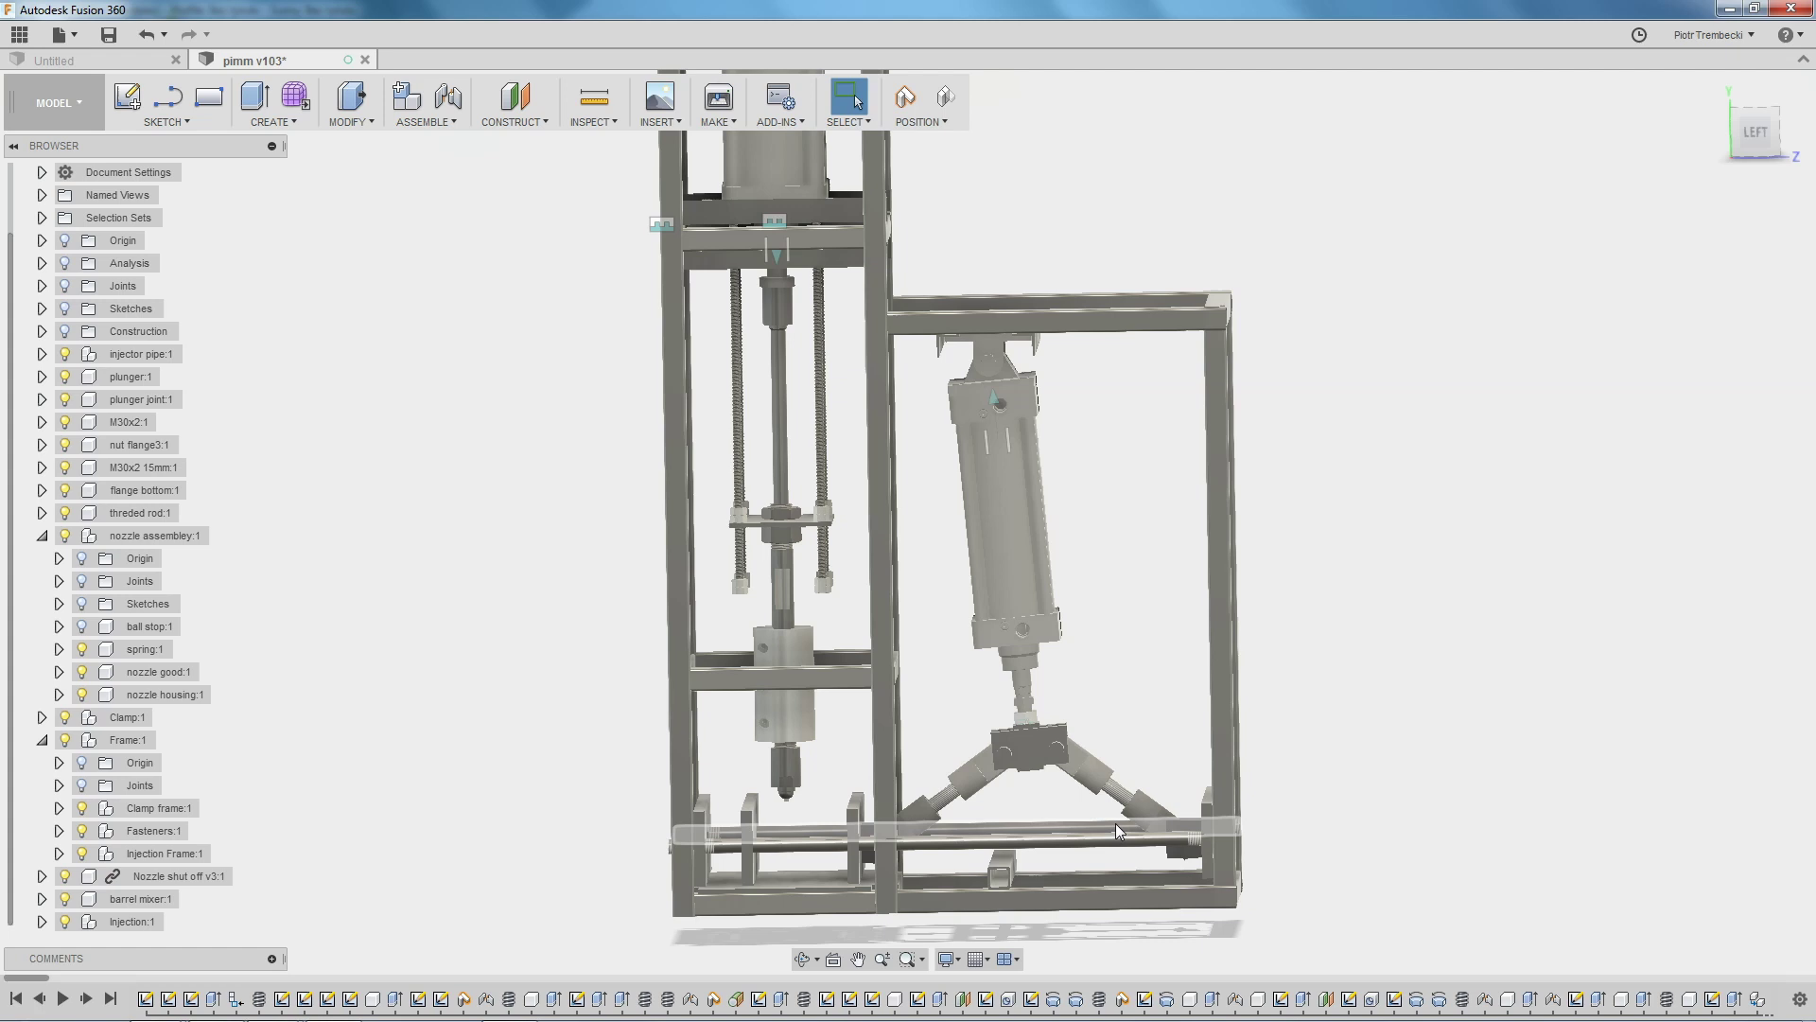
pyautogui.scroll(-2, 1115, 823)
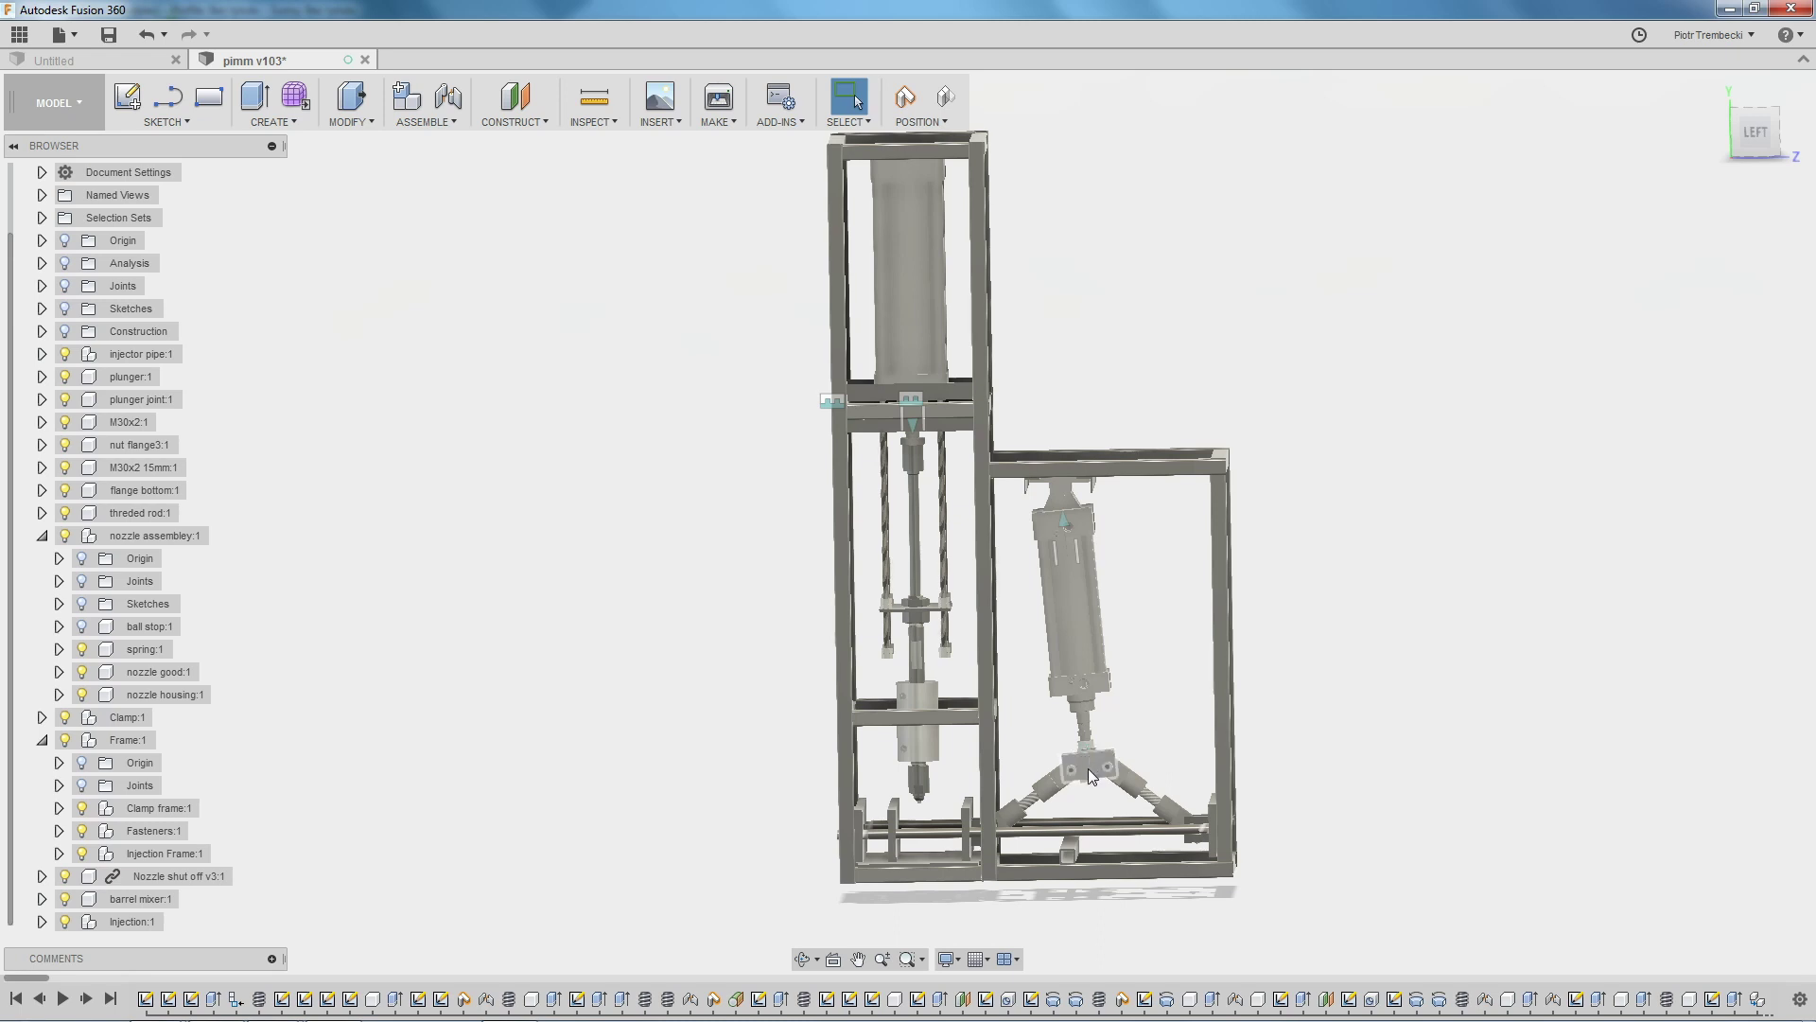
pyautogui.moveTo(1088, 756); pyautogui.dragTo(1085, 747)
pyautogui.scroll(3, 669, 745)
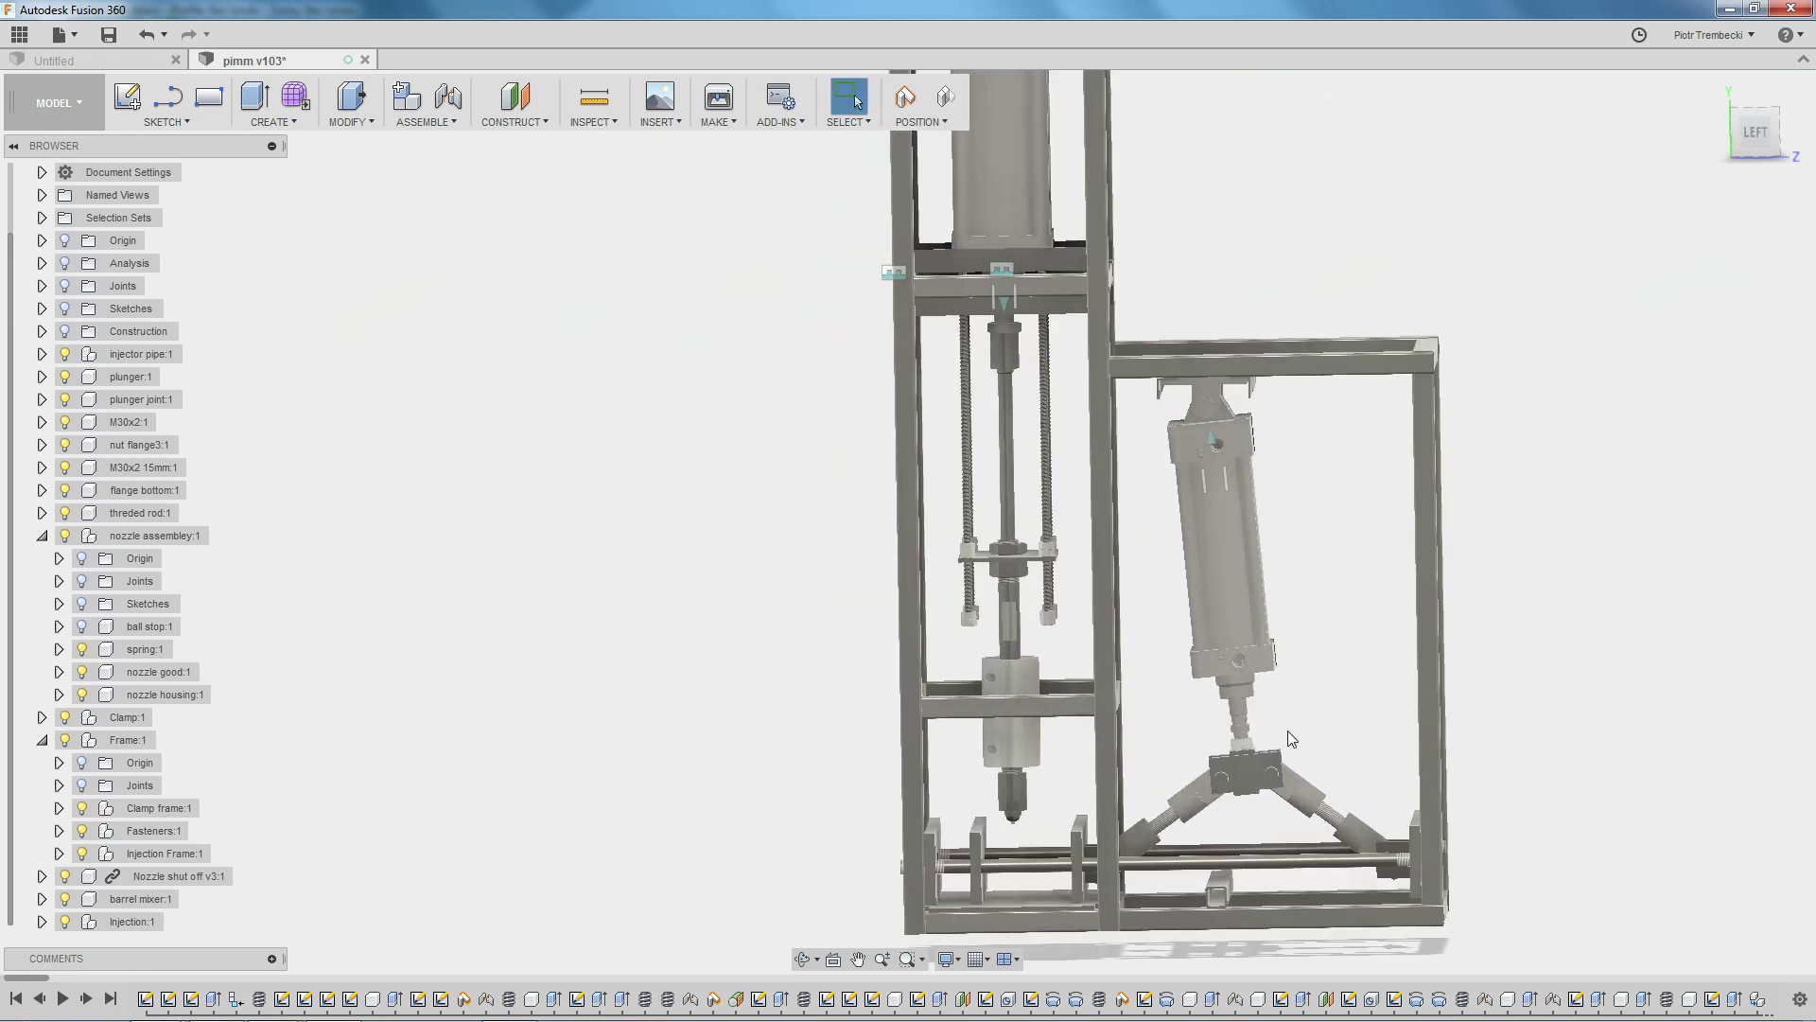
pyautogui.keyDown('shift'); pyautogui.moveTo(1296, 727); pyautogui.dragTo(1366, 698, button='middle'); pyautogui.keyUp('shift')
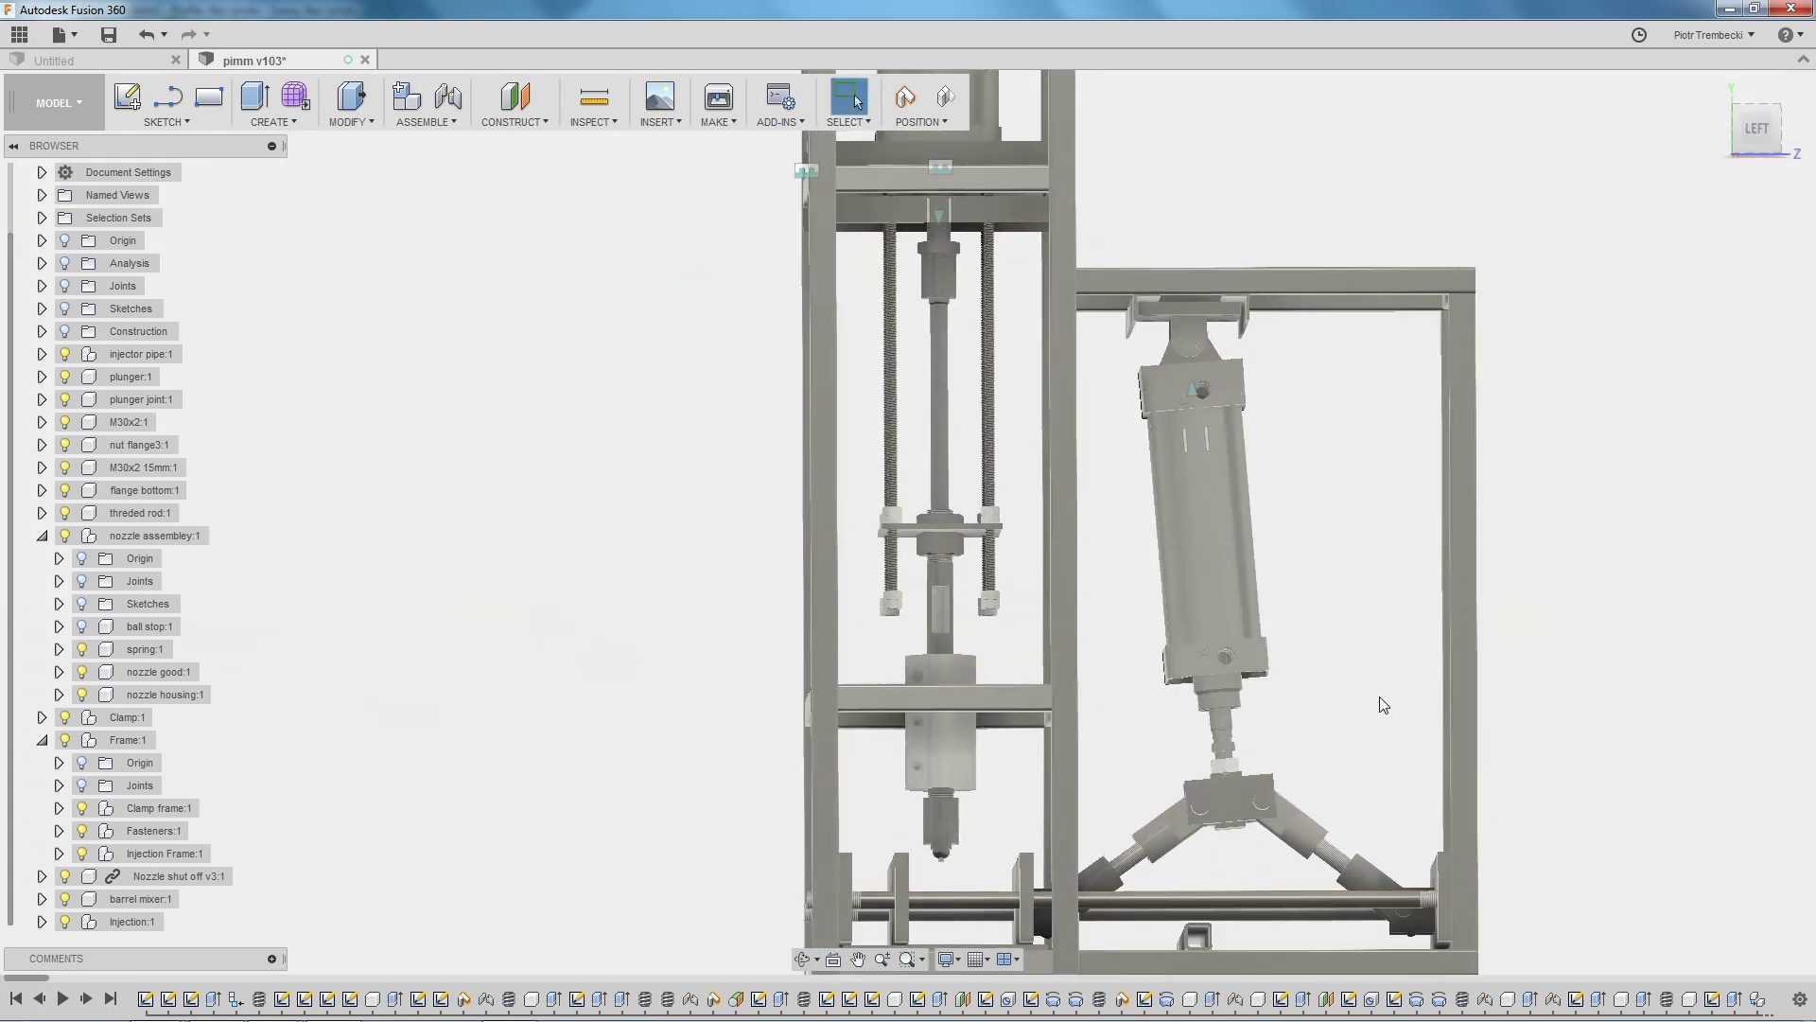
# Pull the cylinder rod end down to swing the cylinder upright.
pyautogui.scroll(3, 1203, 307)
pyautogui.scroll(3, 1188, 365)
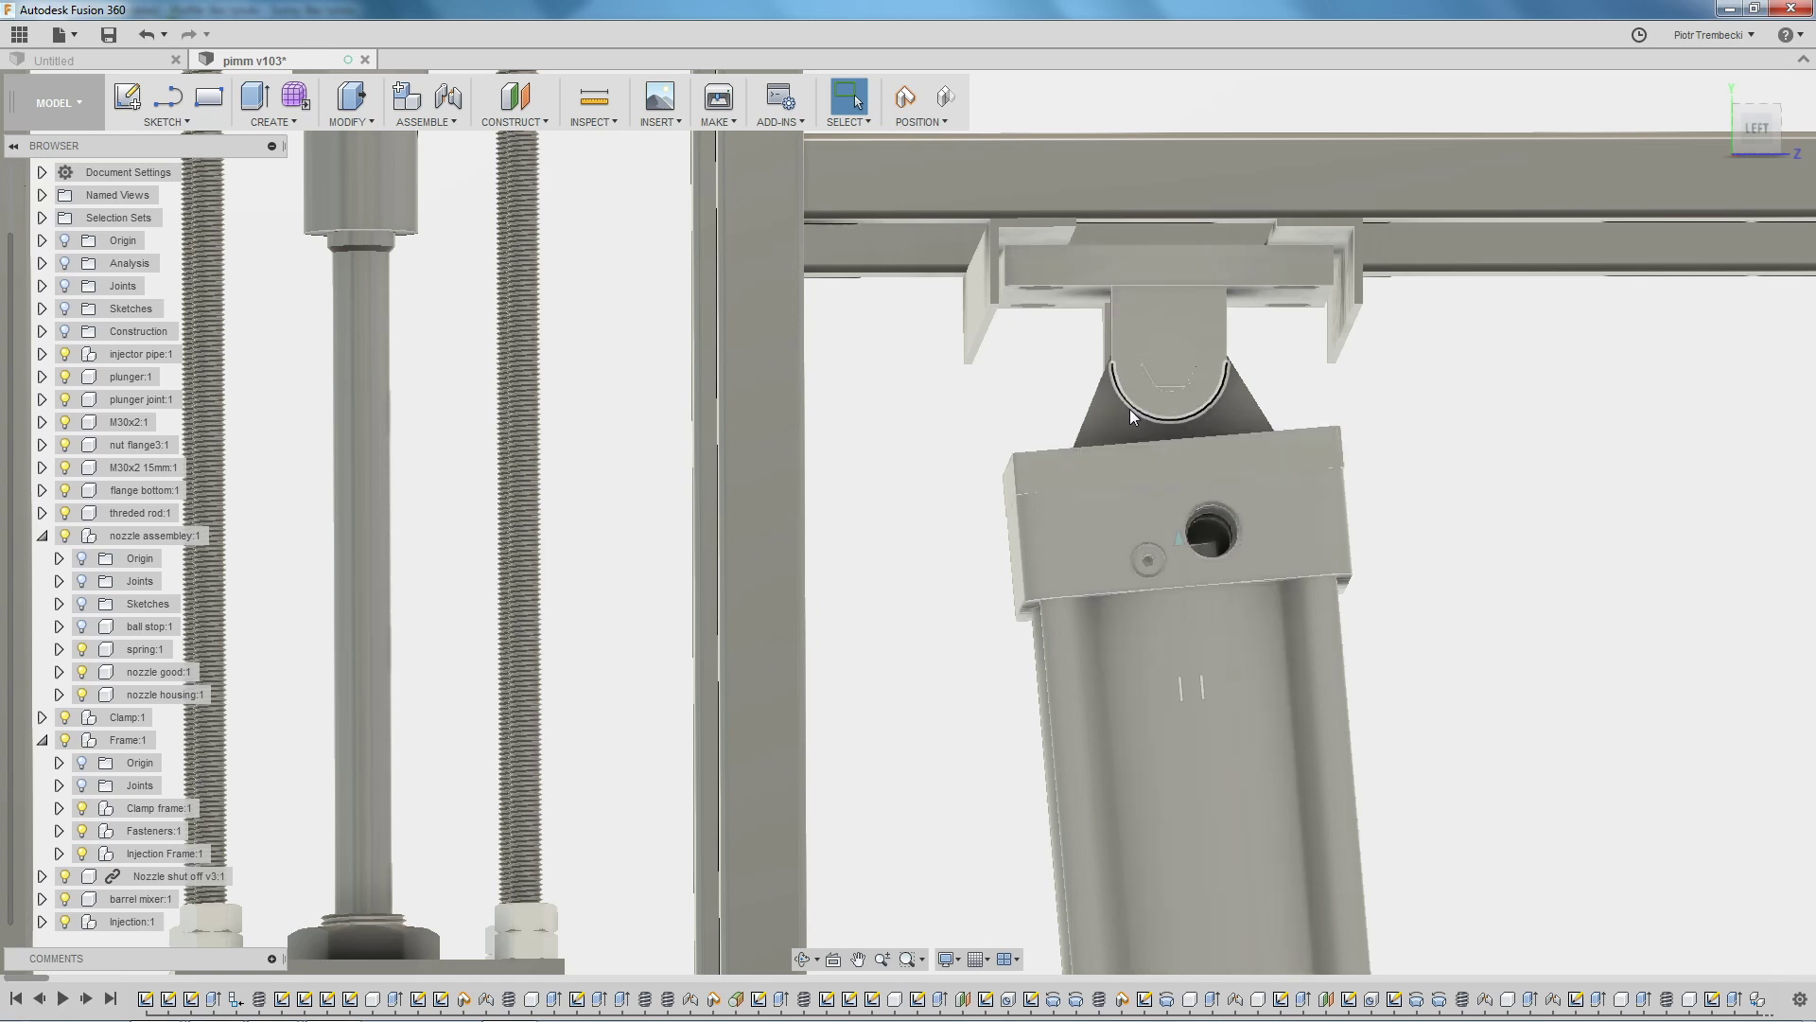
pyautogui.scroll(-3, 1387, 616)
pyautogui.scroll(-3, 1472, 722)
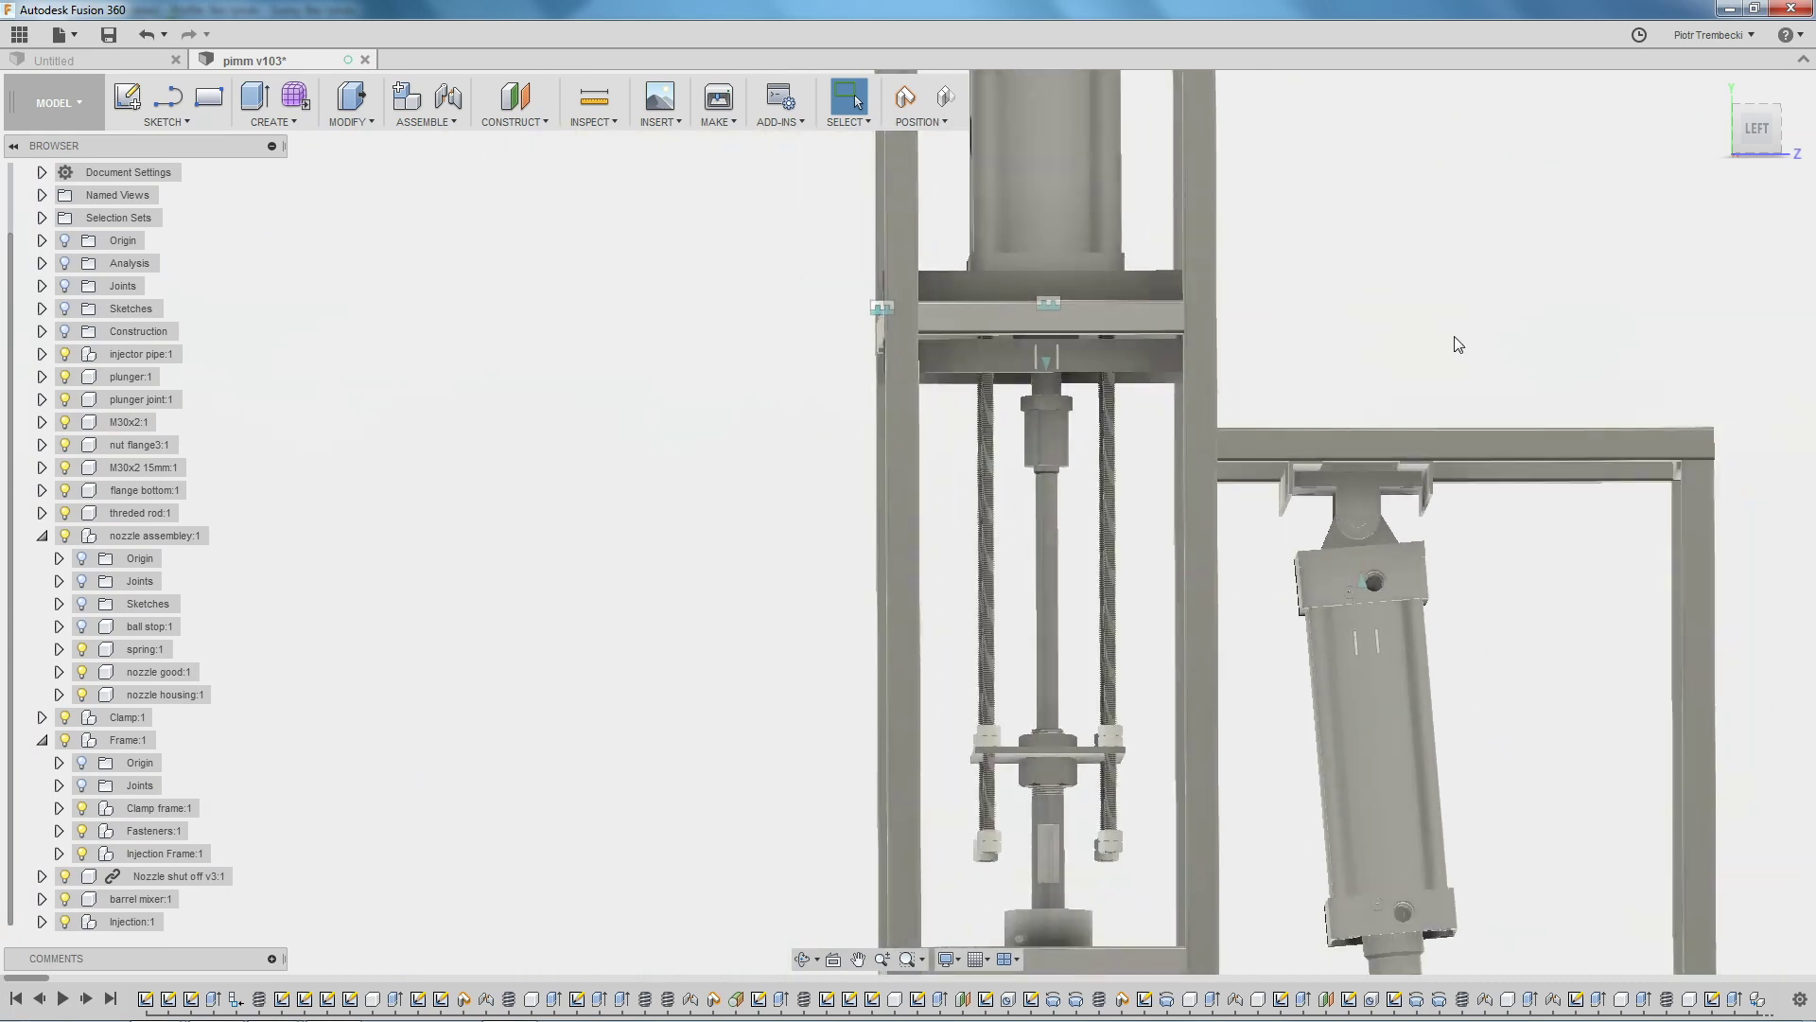
pyautogui.scroll(-2, 1451, 341)
pyautogui.moveTo(1417, 804)
pyautogui.mouseDown()
pyautogui.moveTo(1426, 901)
pyautogui.moveTo(1432, 791)
pyautogui.mouseUp()
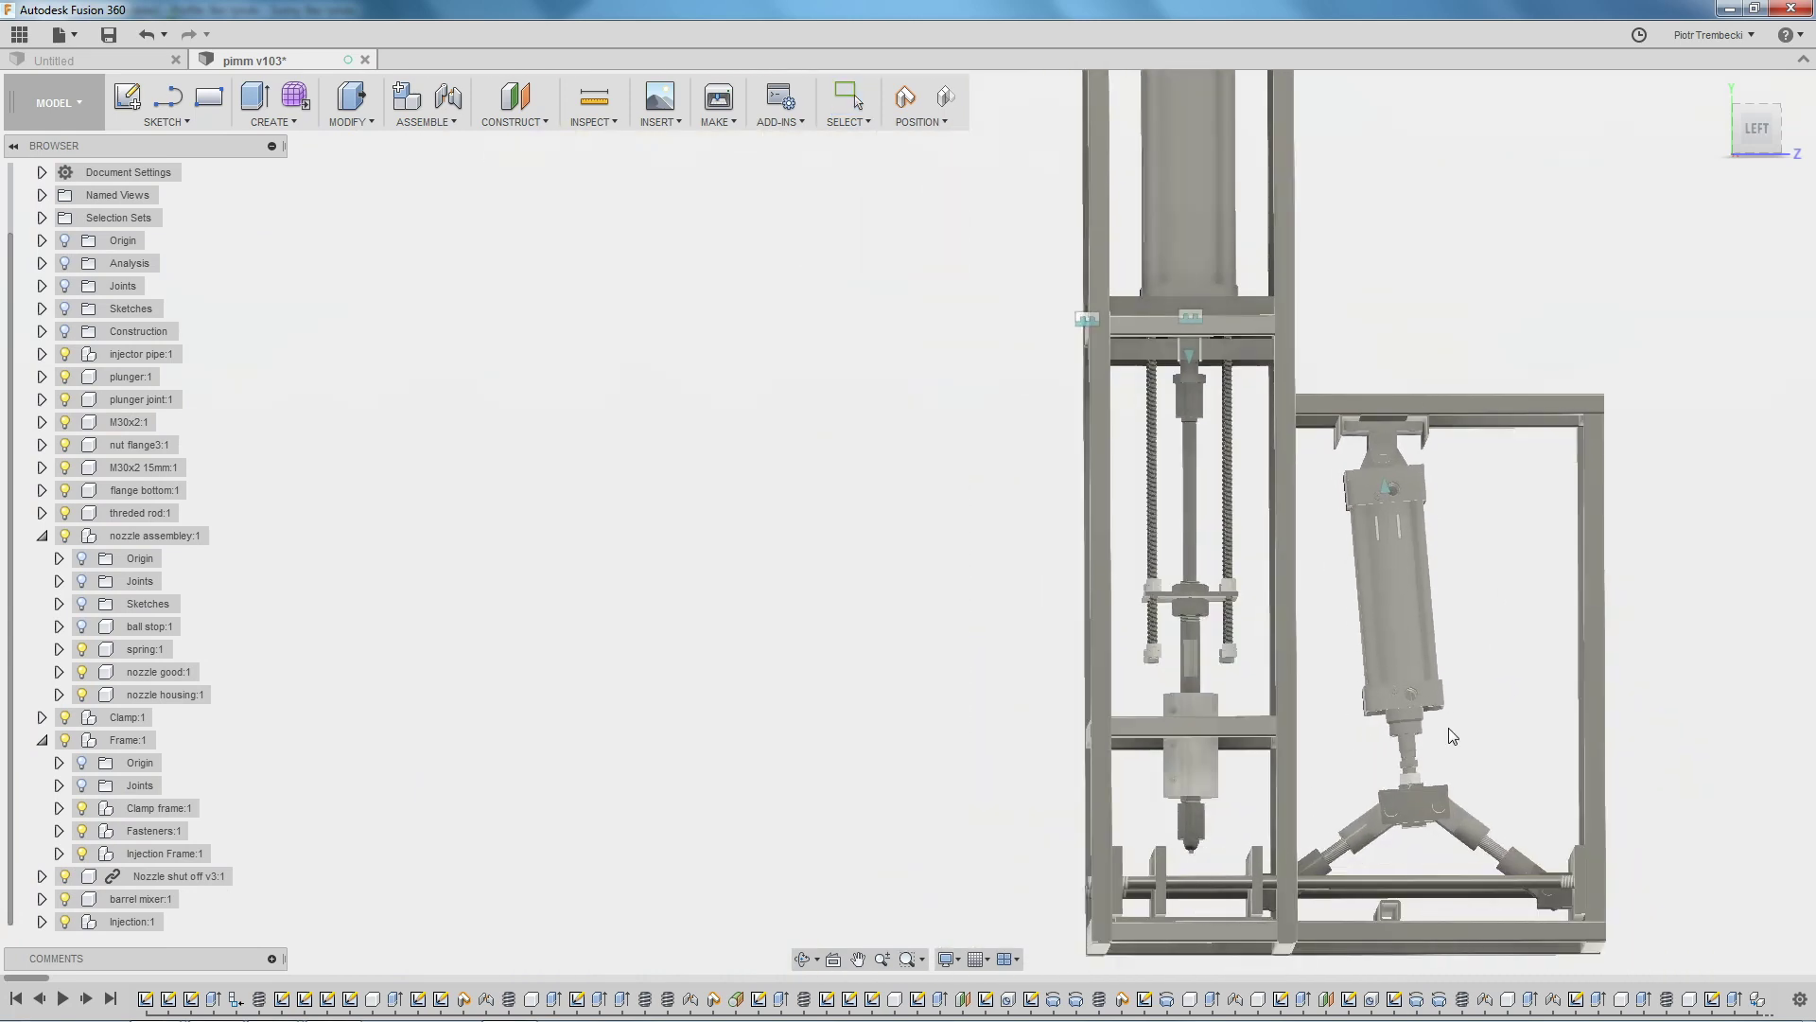
# Select the toggle clamp's centre block and orbit to a top-down view of it.
pyautogui.scroll(2, 1385, 438)
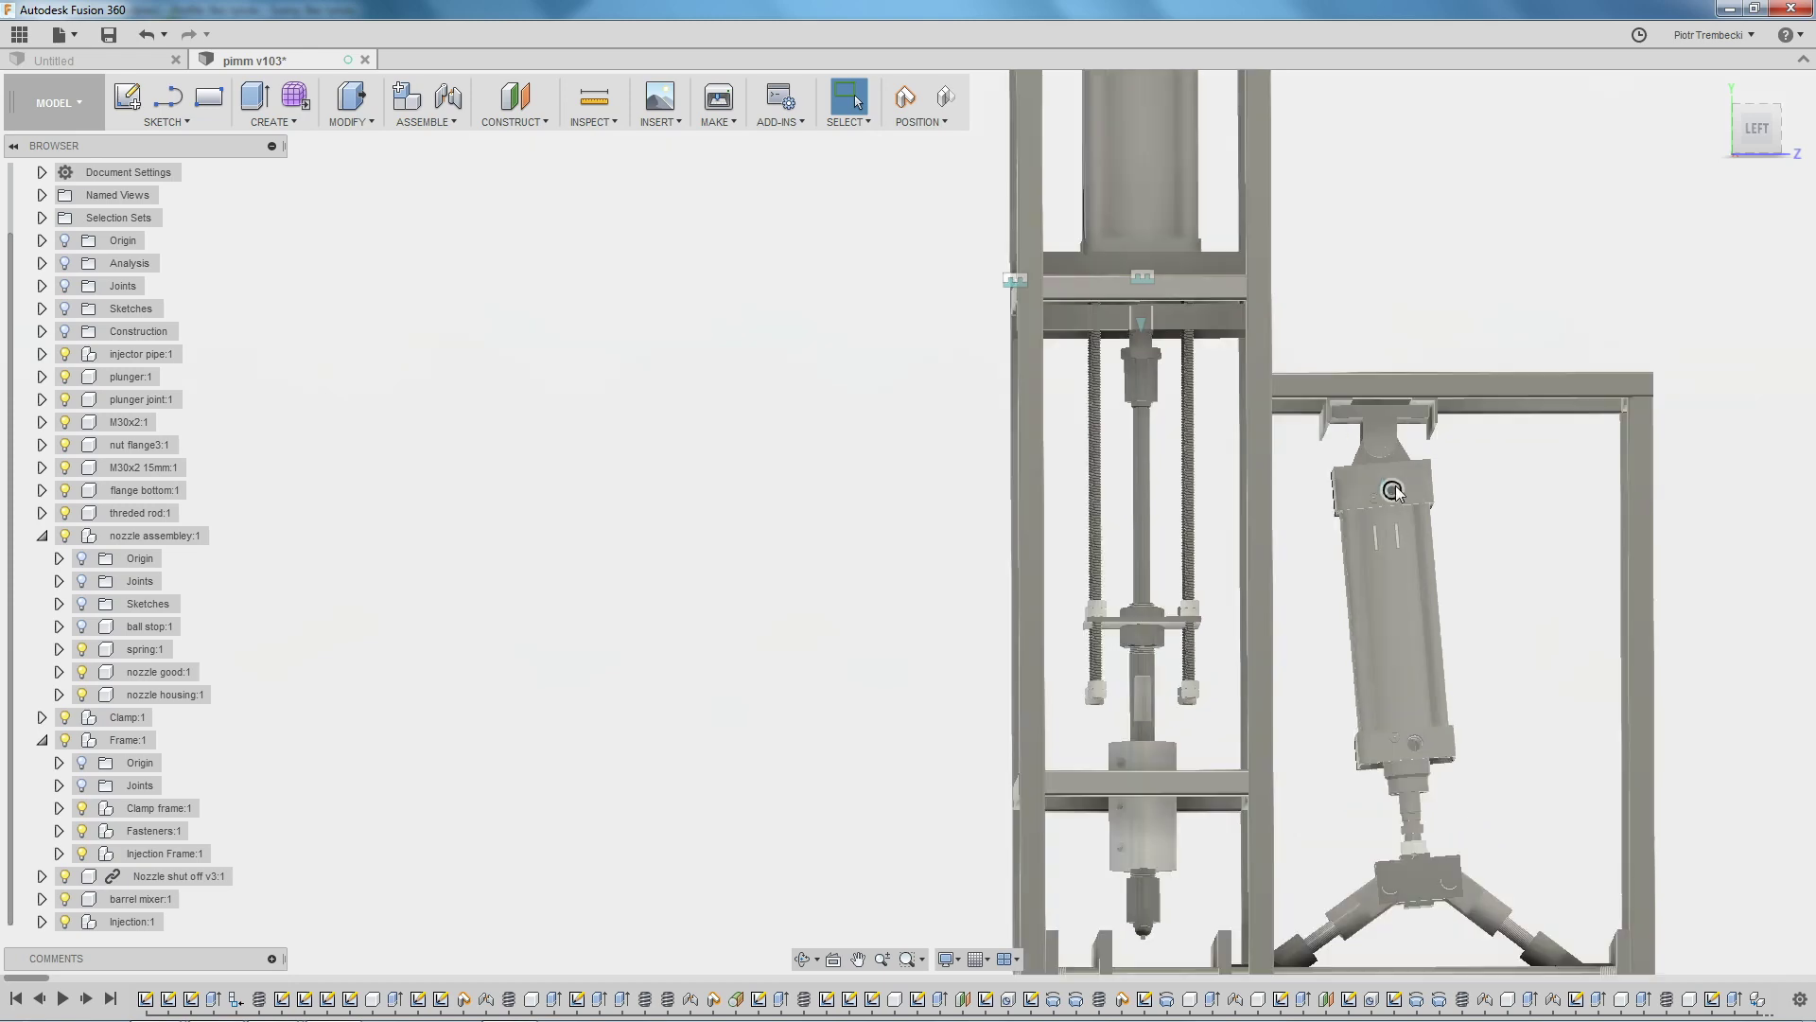
pyautogui.scroll(3, 1390, 454)
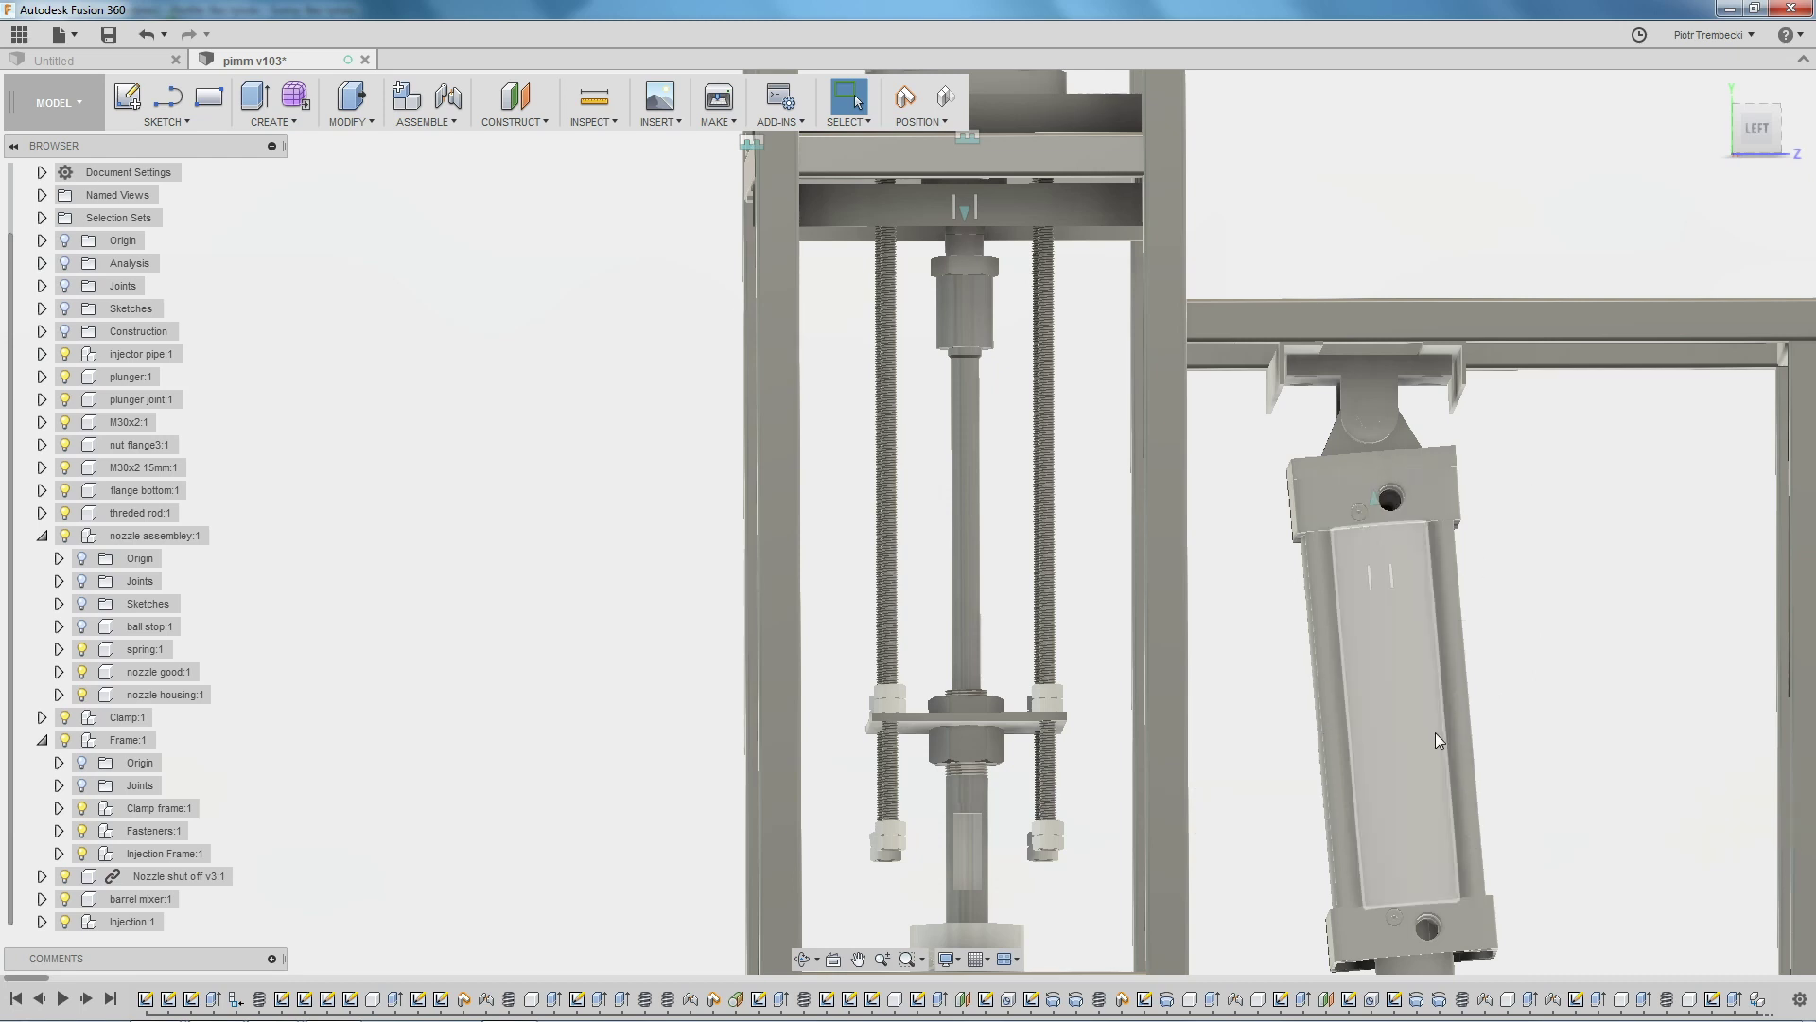
pyautogui.scroll(-2, 1538, 807)
pyautogui.scroll(-2, 1561, 795)
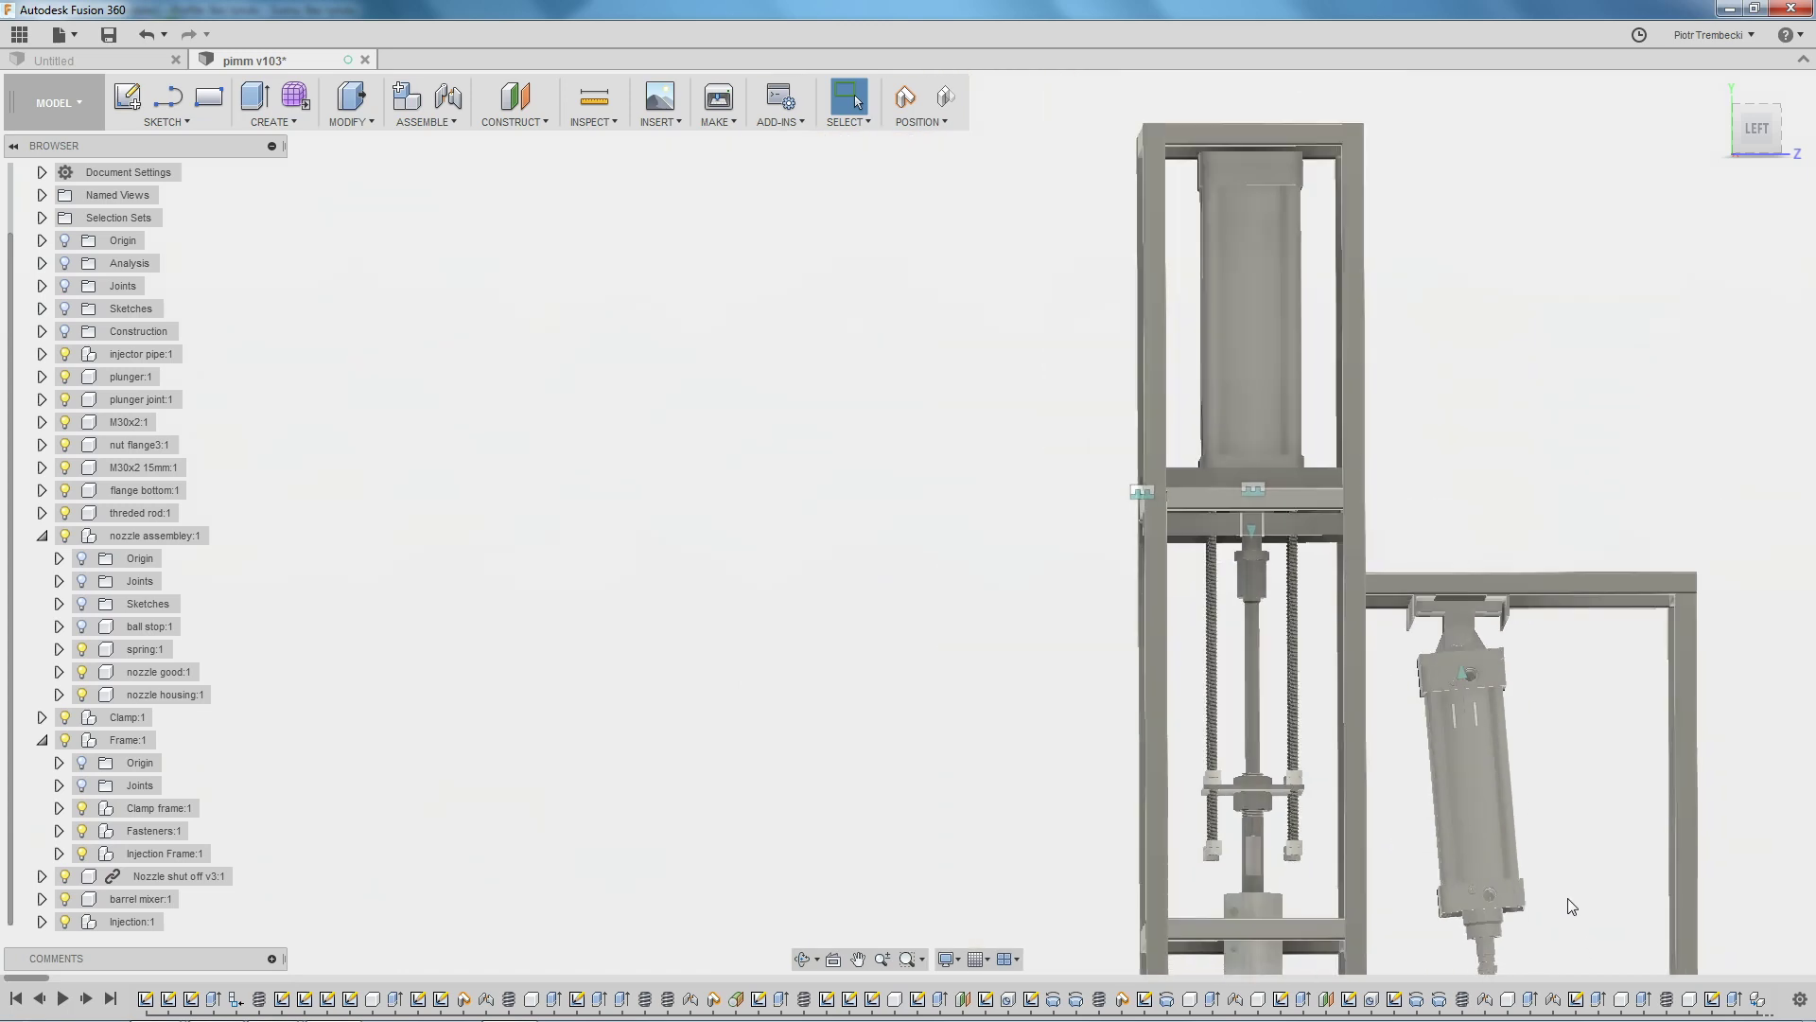
pyautogui.scroll(3, 1521, 718)
pyautogui.scroll(-1, 1523, 721)
pyautogui.scroll(-2, 1495, 568)
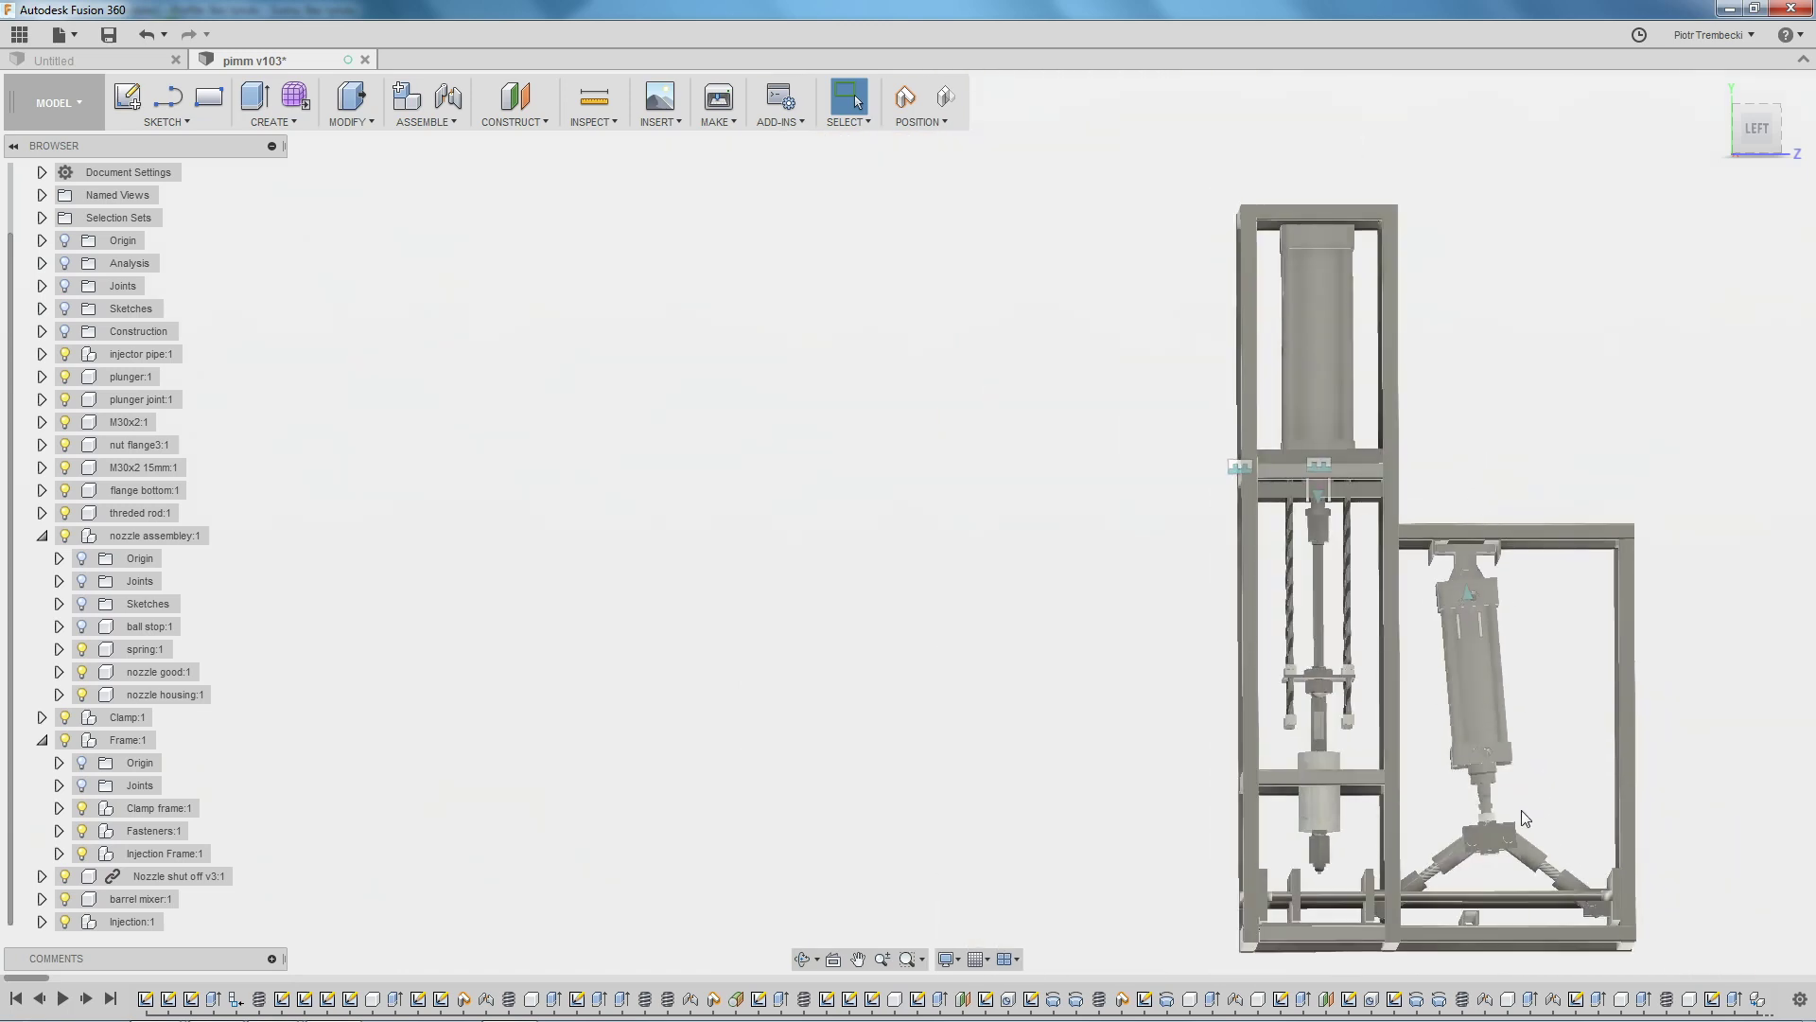
pyautogui.scroll(3, 1521, 809)
pyautogui.scroll(2, 1552, 774)
pyautogui.scroll(-2, 1552, 772)
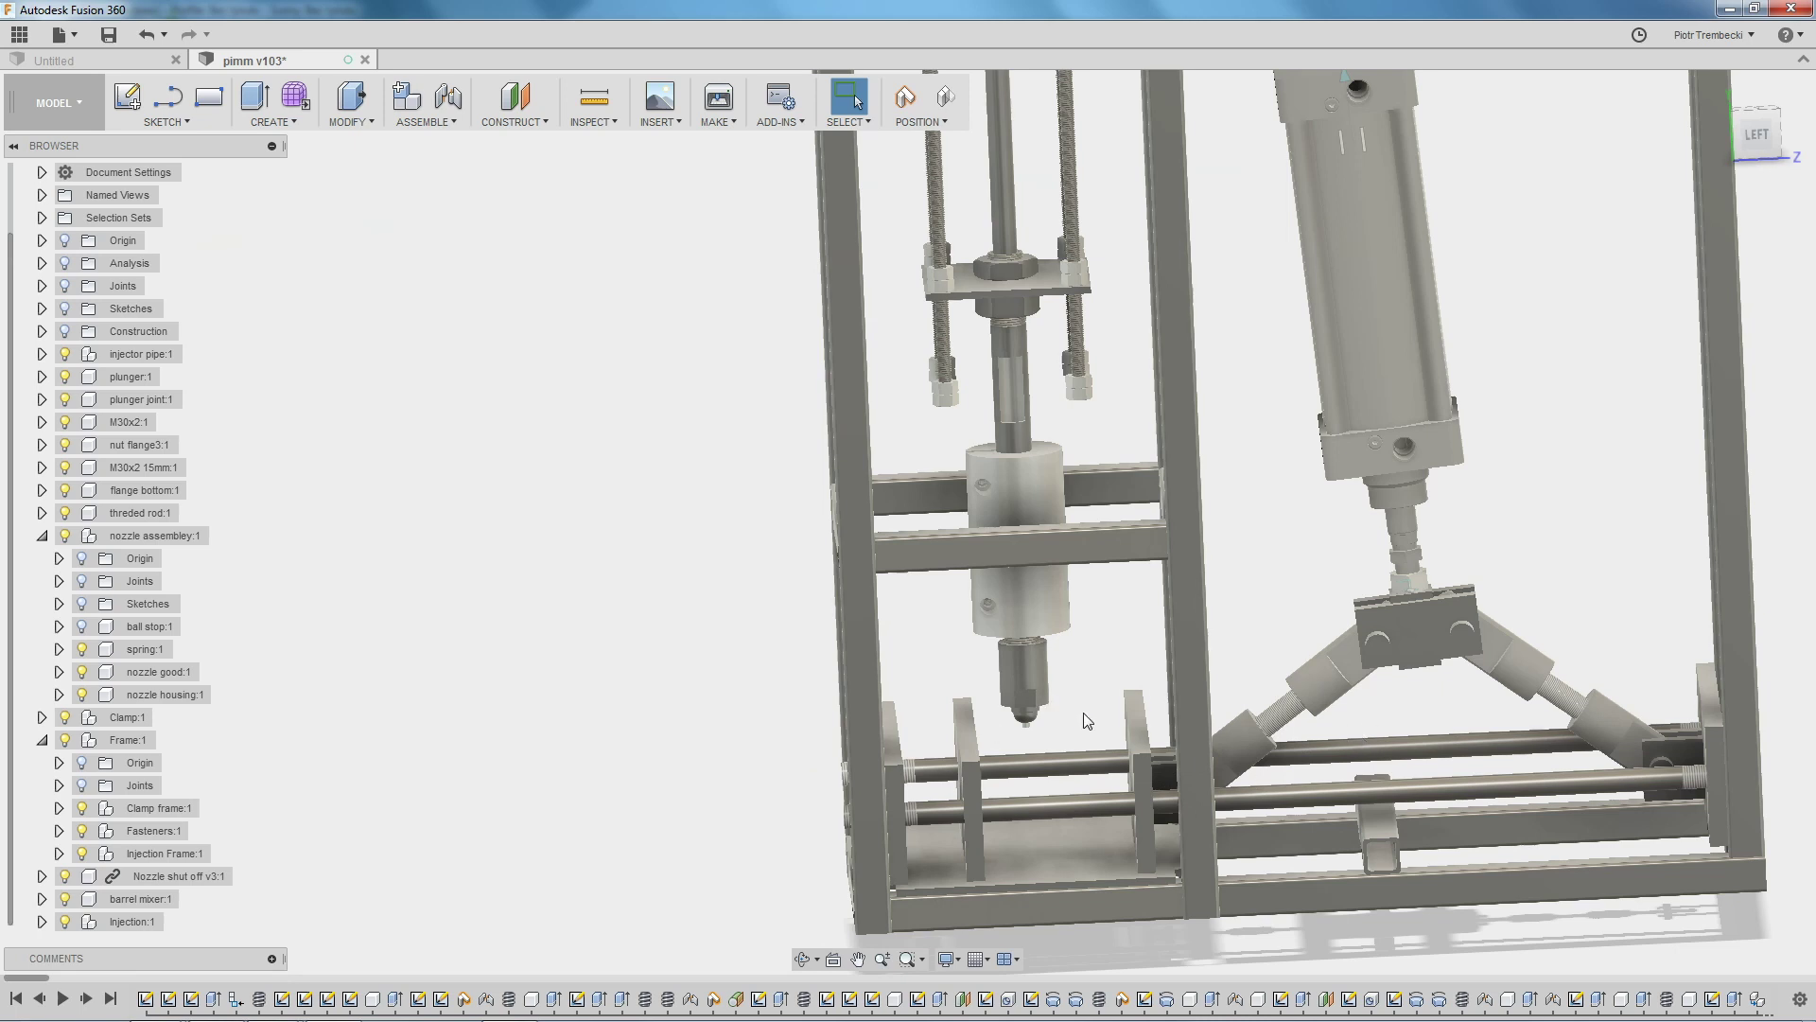
pyautogui.click(1419, 634)
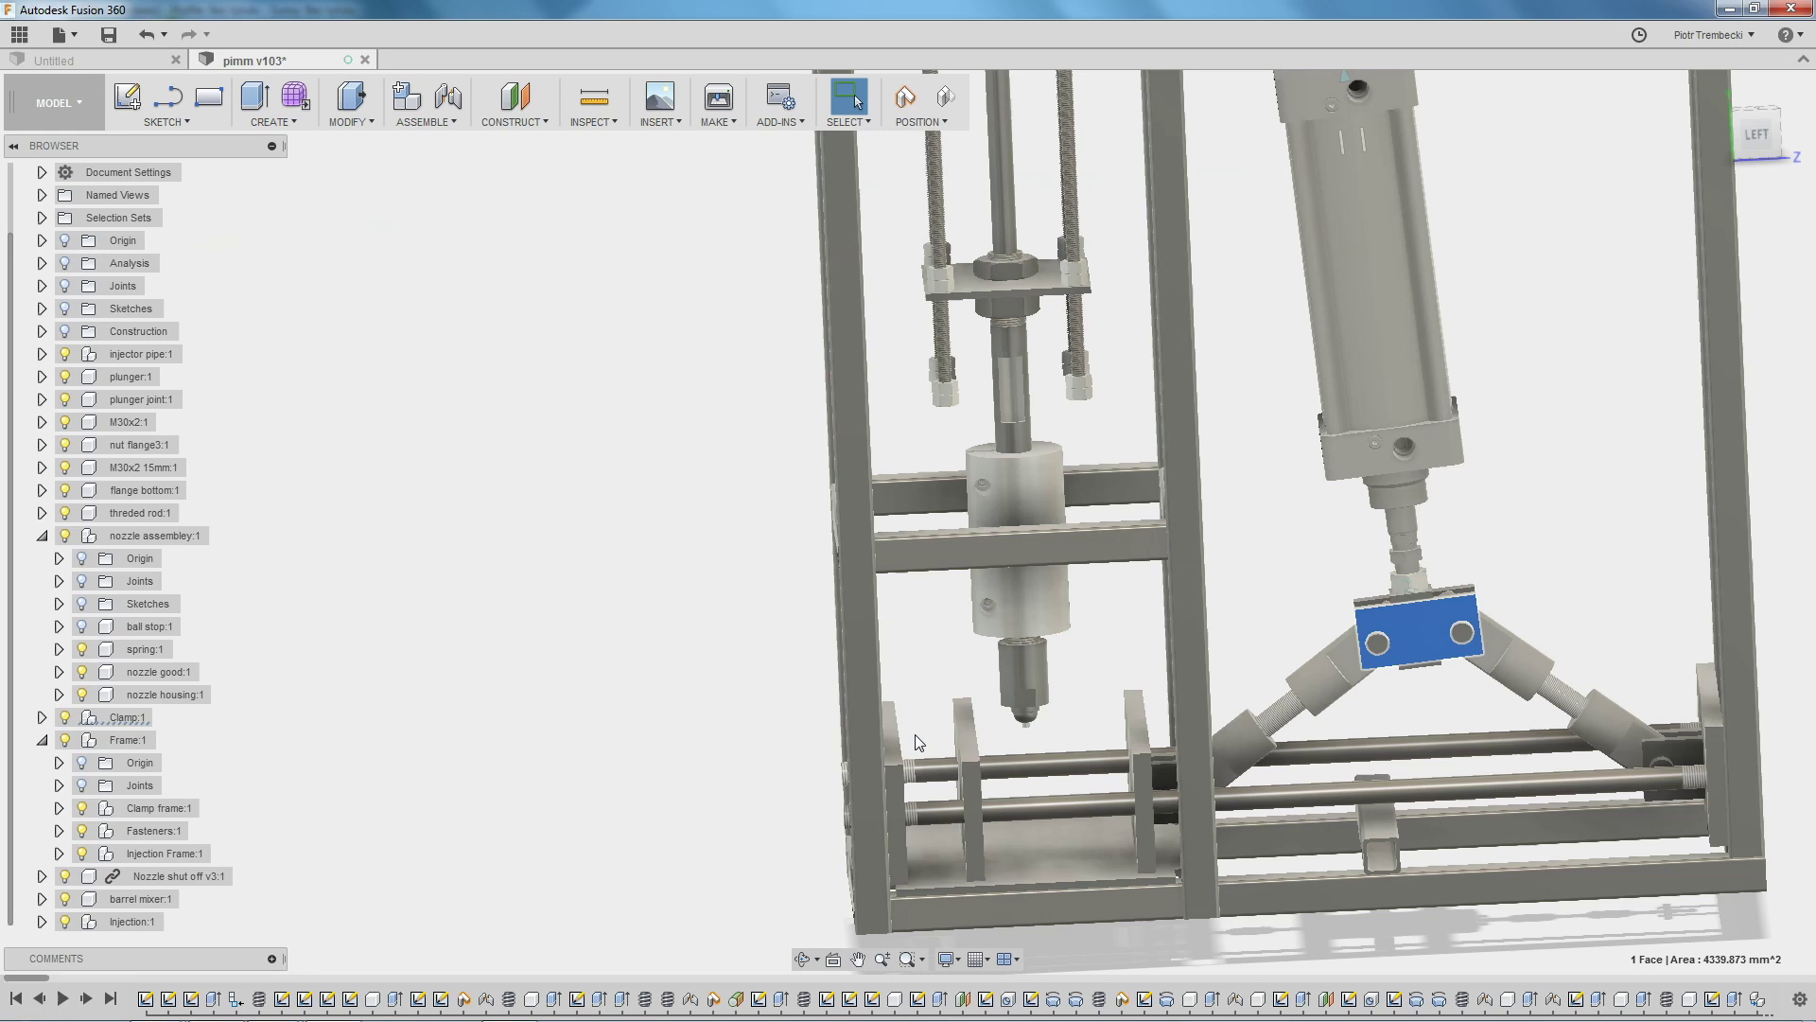
pyautogui.moveTo(795, 847)
pyautogui.keyDown('shift'); pyautogui.mouseDown(button='middle')
pyautogui.moveTo(764, 812)
pyautogui.moveTo(766, 852)
pyautogui.mouseUp(button='middle'); pyautogui.keyUp('shift')
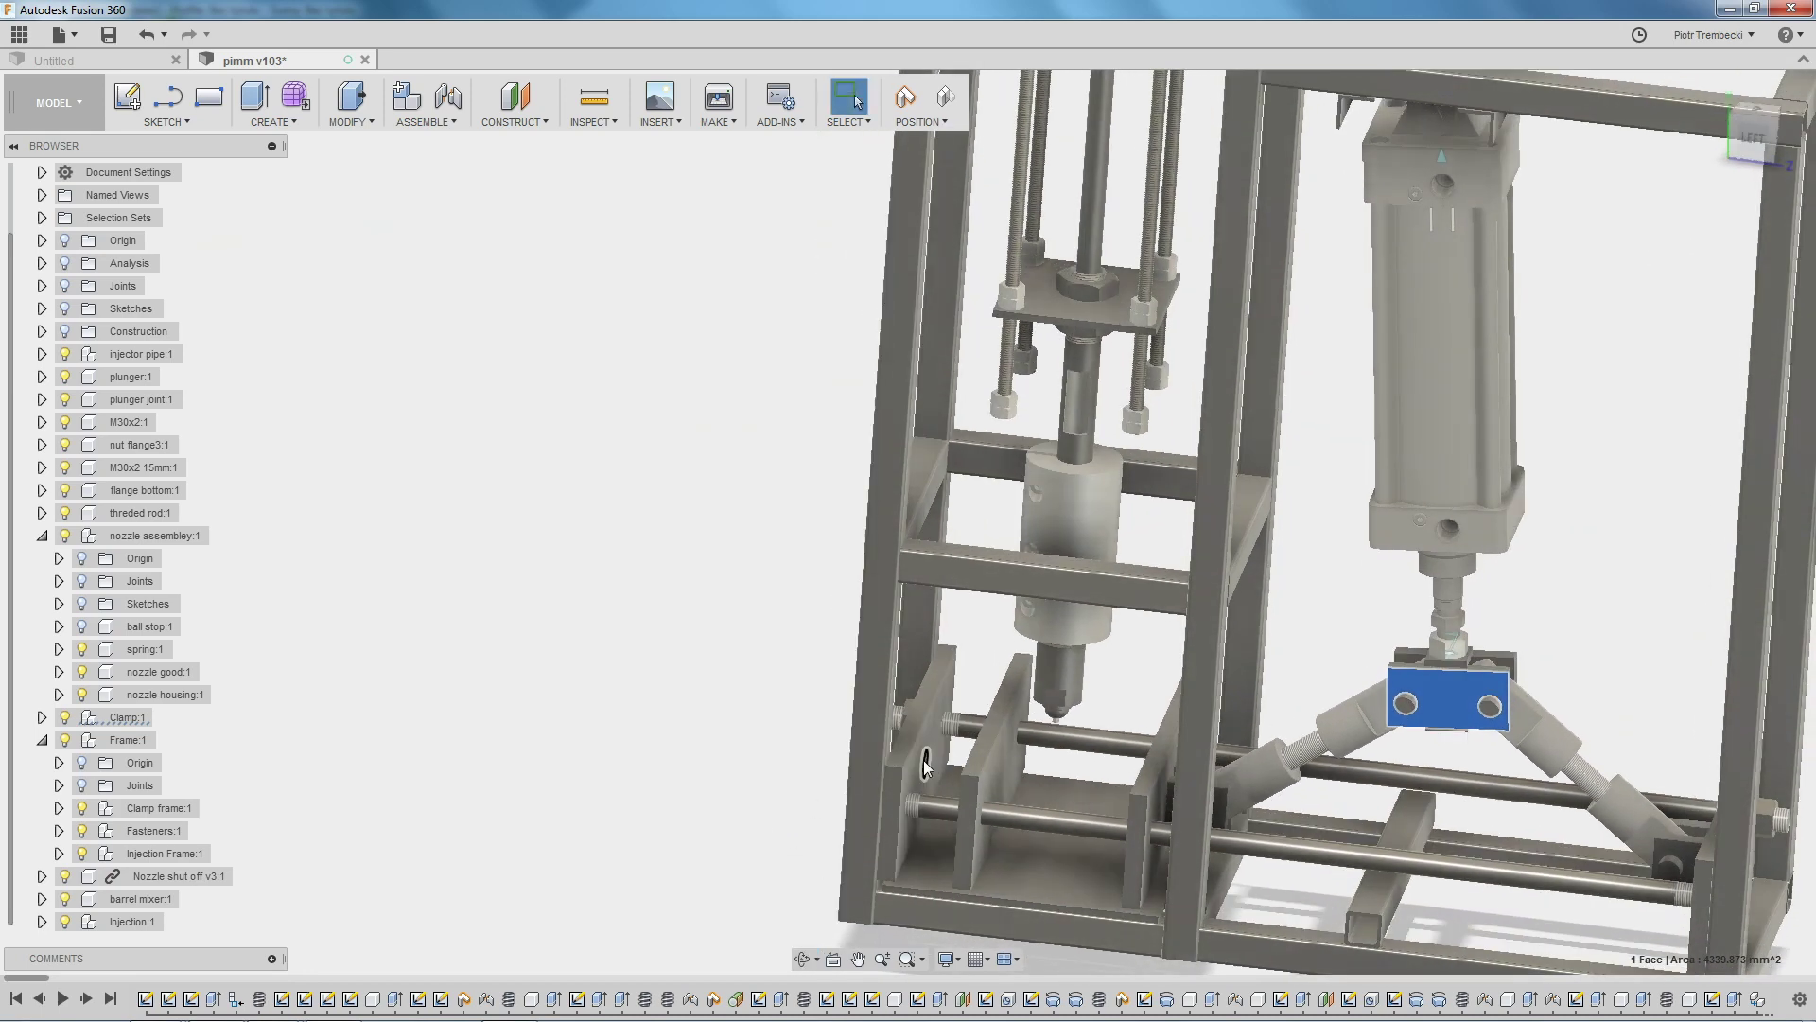
pyautogui.keyDown('shift'); pyautogui.moveTo(796, 777); pyautogui.dragTo(813, 748, button='middle'); pyautogui.keyUp('shift')
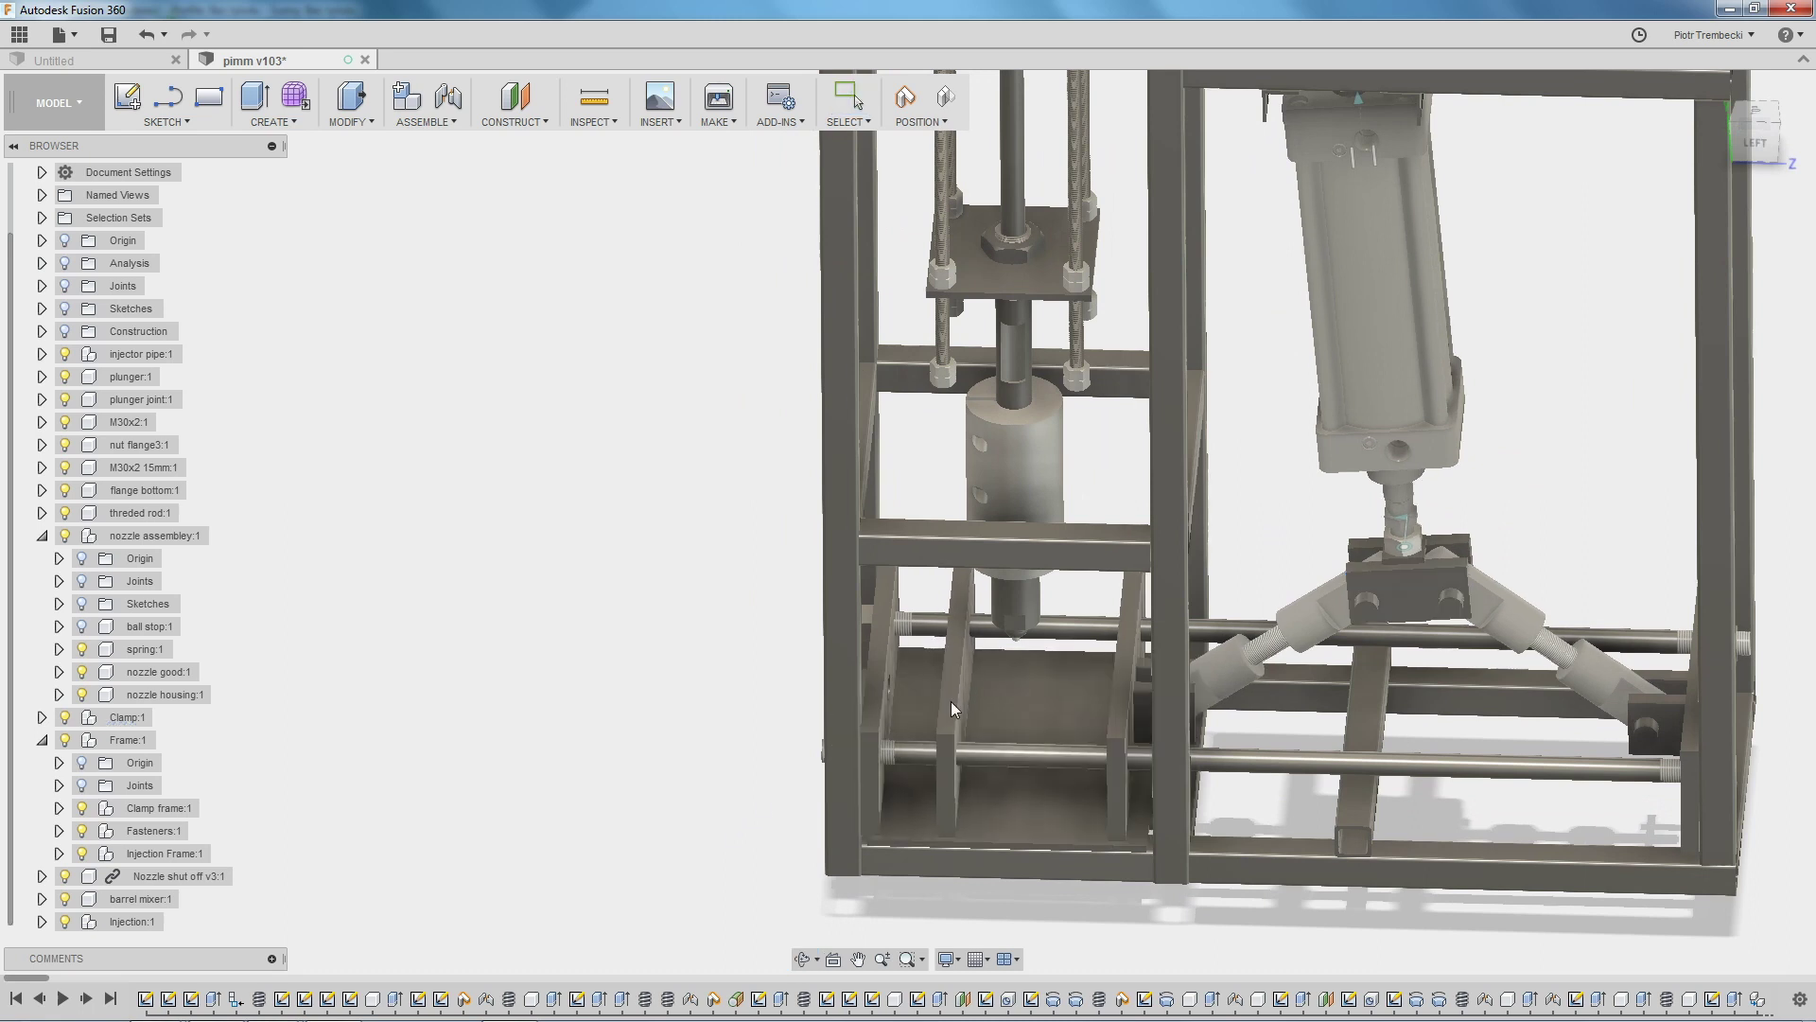
pyautogui.press('Escape')
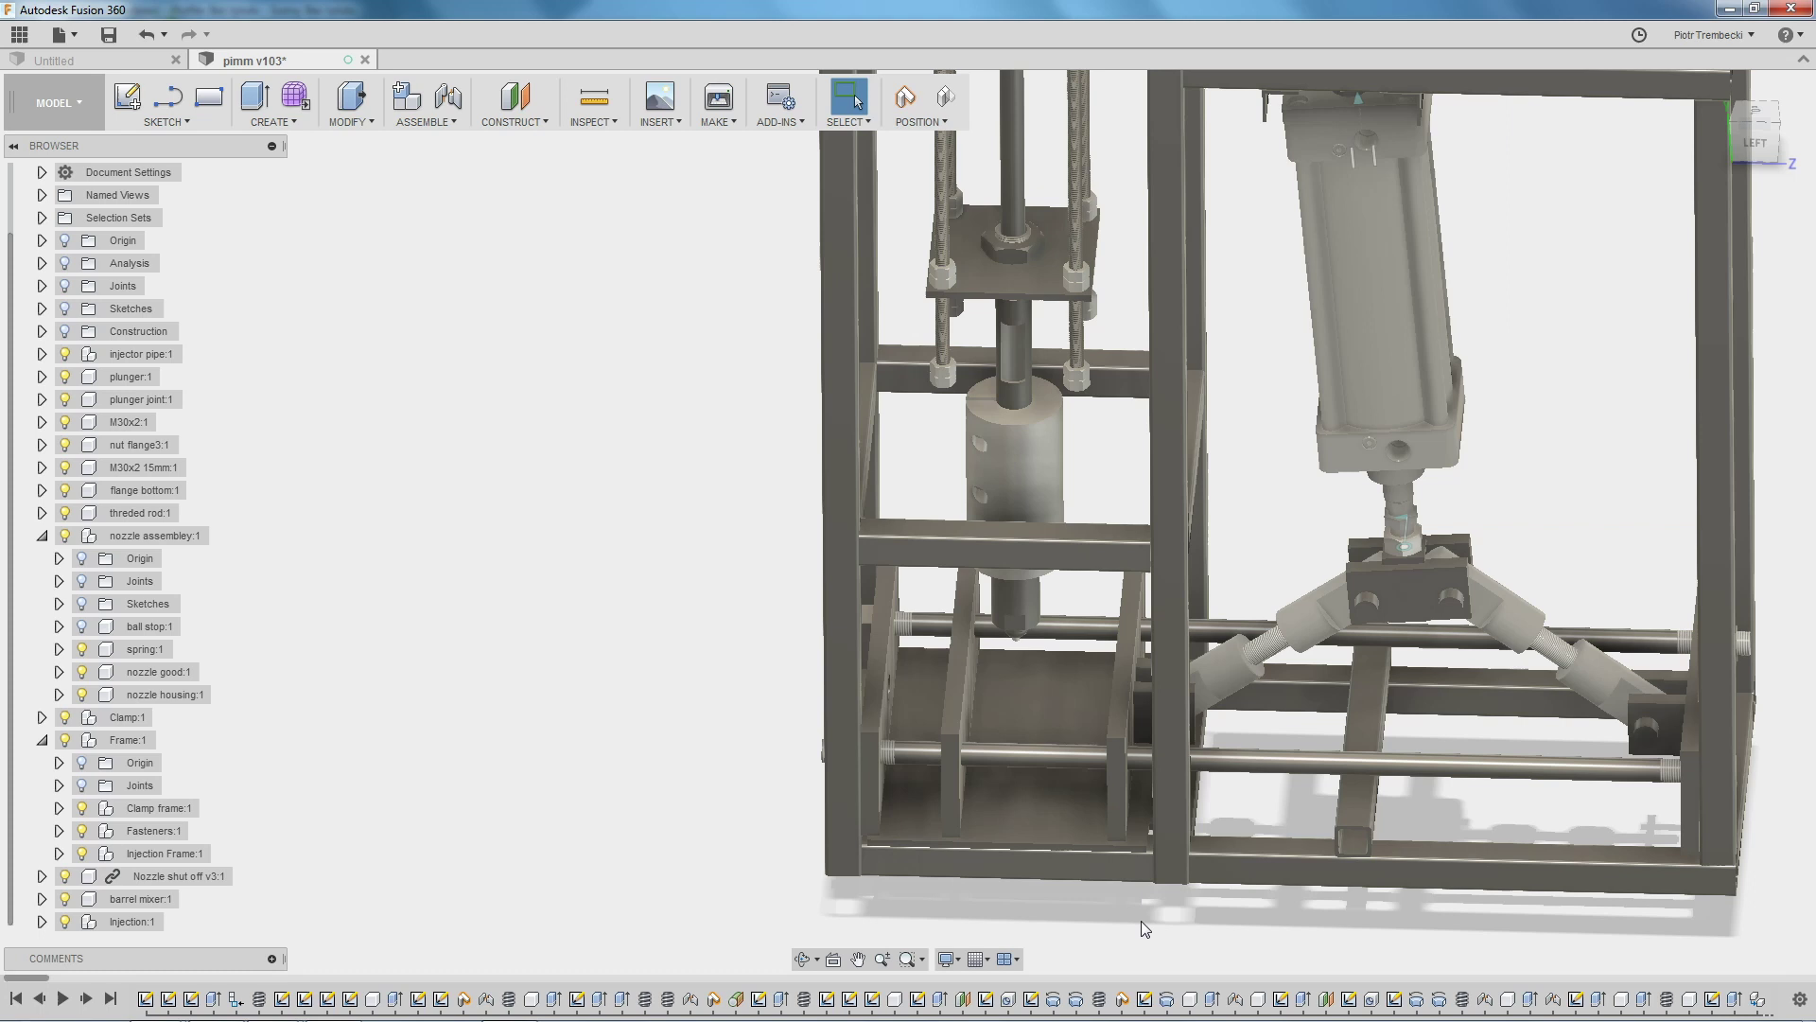
# Push the centre block down to extend the cylinder rod, then view the cylinder's mounting flange.
pyautogui.hotkey('ctrl', 'z')
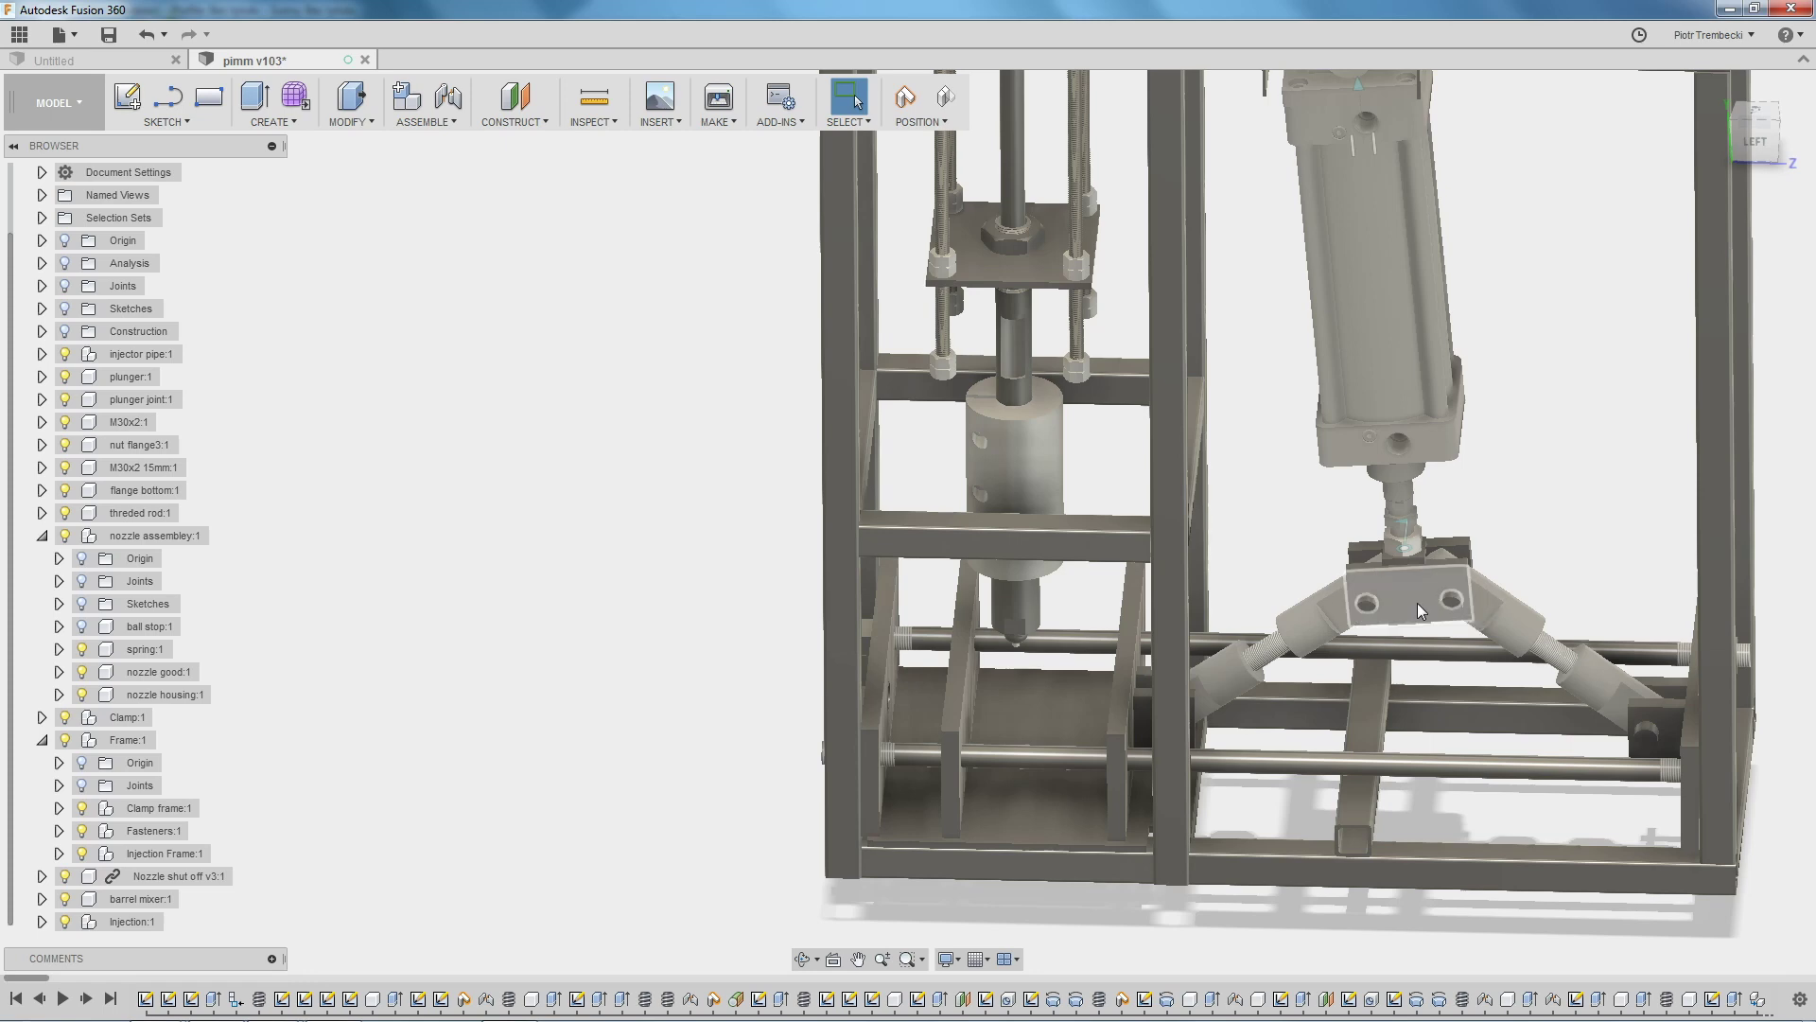
pyautogui.moveTo(1417, 604)
pyautogui.mouseDown()
pyautogui.moveTo(1387, 638)
pyautogui.moveTo(1387, 590)
pyautogui.mouseUp()
pyautogui.keyDown('shift'); pyautogui.moveTo(1343, 884); pyautogui.dragTo(1600, 747, button='middle'); pyautogui.keyUp('shift')
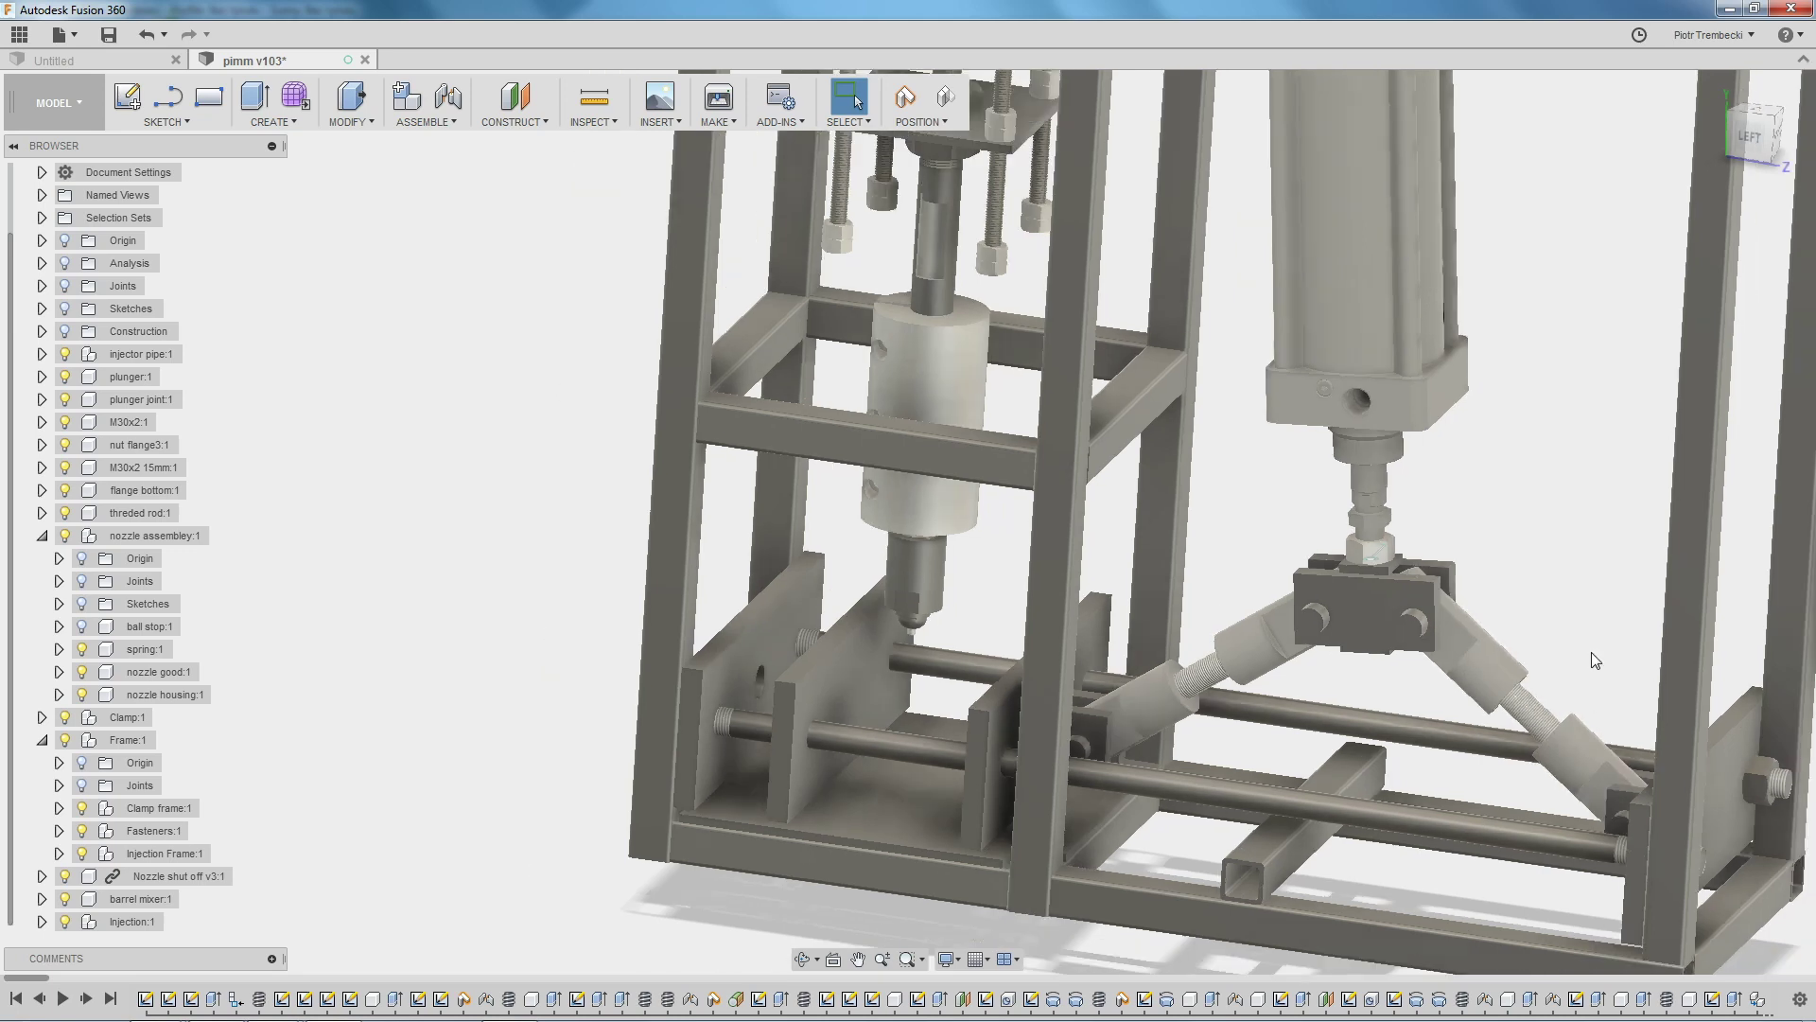
pyautogui.keyDown('shift'); pyautogui.moveTo(1591, 651); pyautogui.dragTo(1609, 725, button='middle'); pyautogui.keyUp('shift')
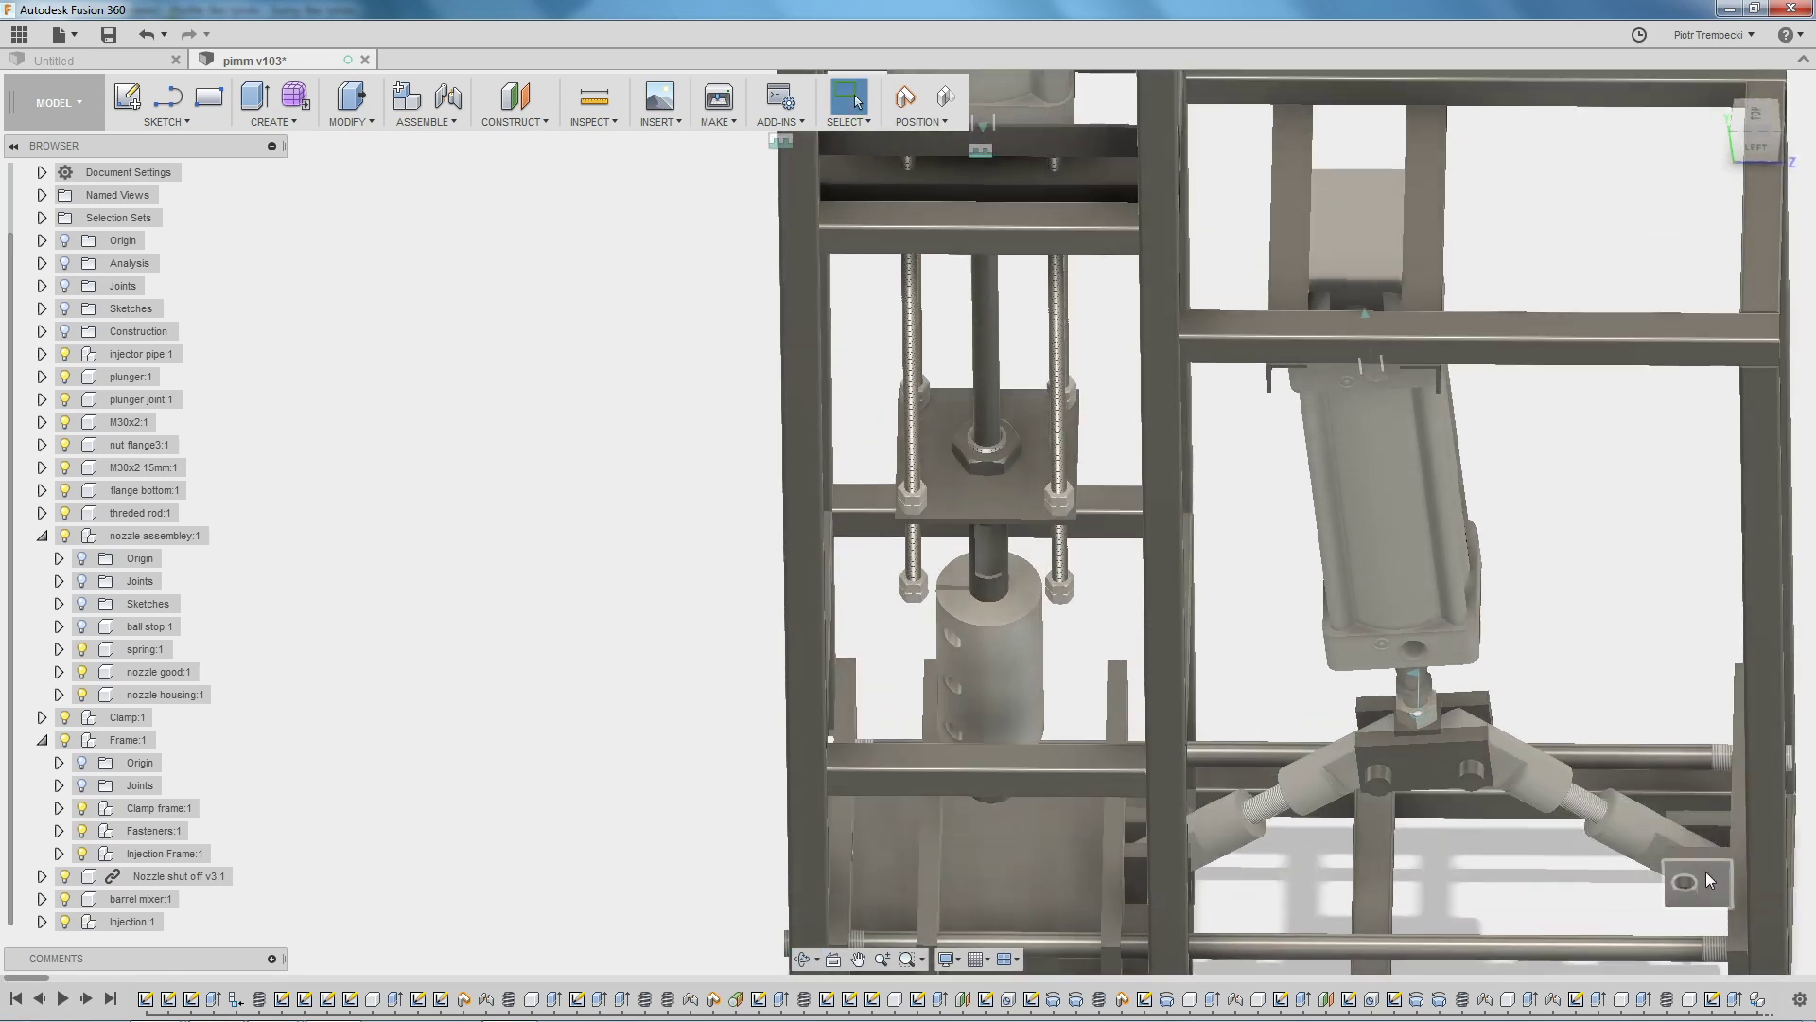
pyautogui.keyDown('shift'); pyautogui.moveTo(1616, 780); pyautogui.dragTo(1671, 342, button='middle'); pyautogui.keyUp('shift')
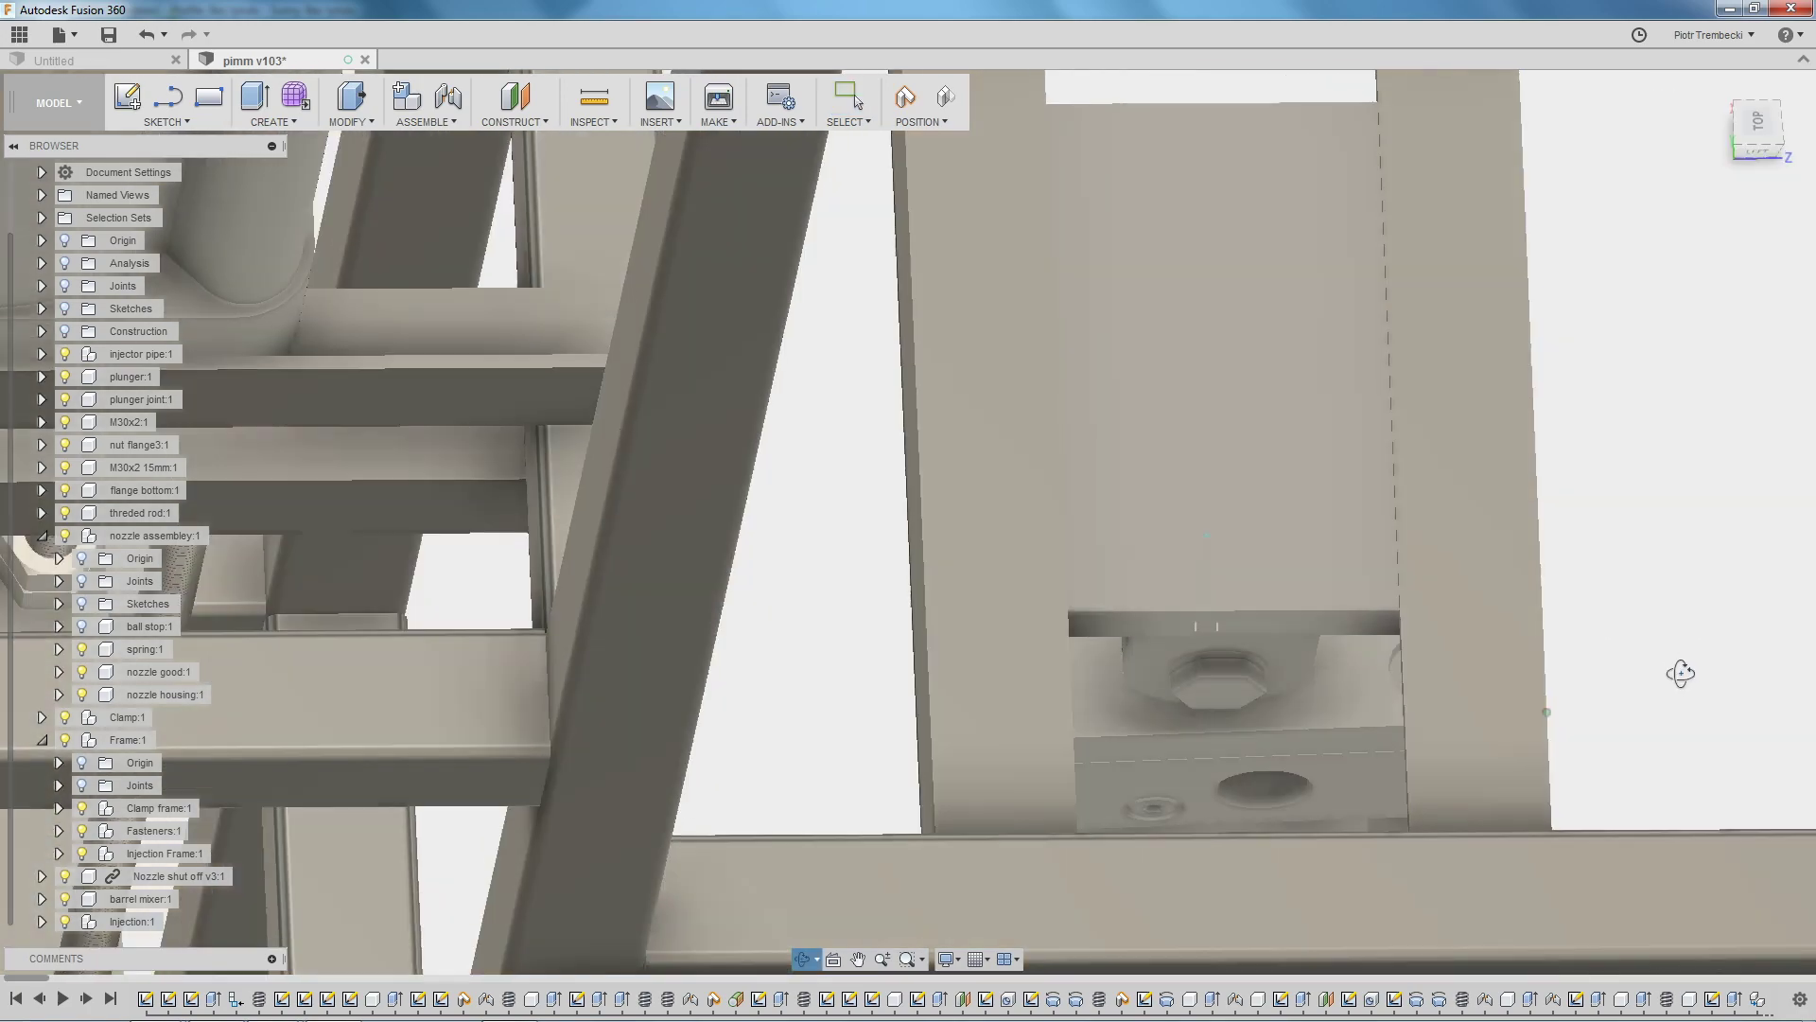
pyautogui.keyDown('shift'); pyautogui.moveTo(1693, 669); pyautogui.dragTo(1561, 402, button='middle'); pyautogui.keyUp('shift')
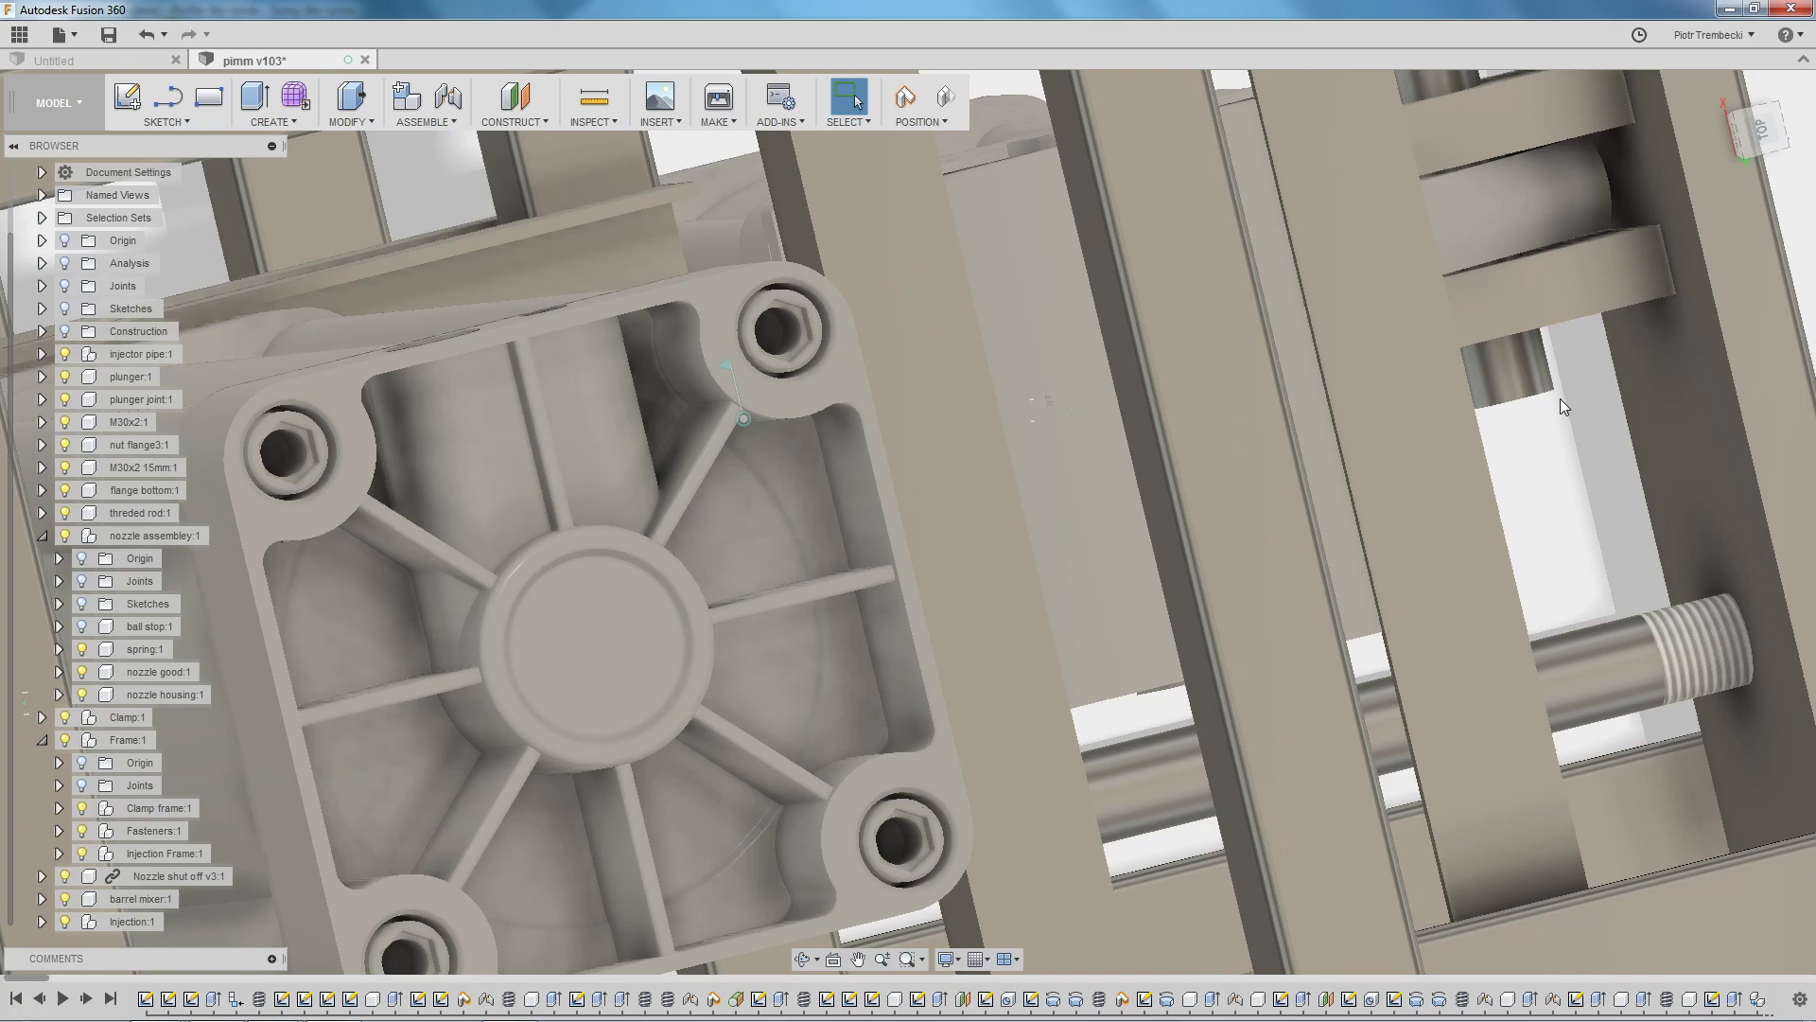
pyautogui.scroll(-5, 1513, 422)
pyautogui.keyDown('shift'); pyautogui.moveTo(1631, 785); pyautogui.dragTo(1640, 778, button='middle'); pyautogui.keyUp('shift')
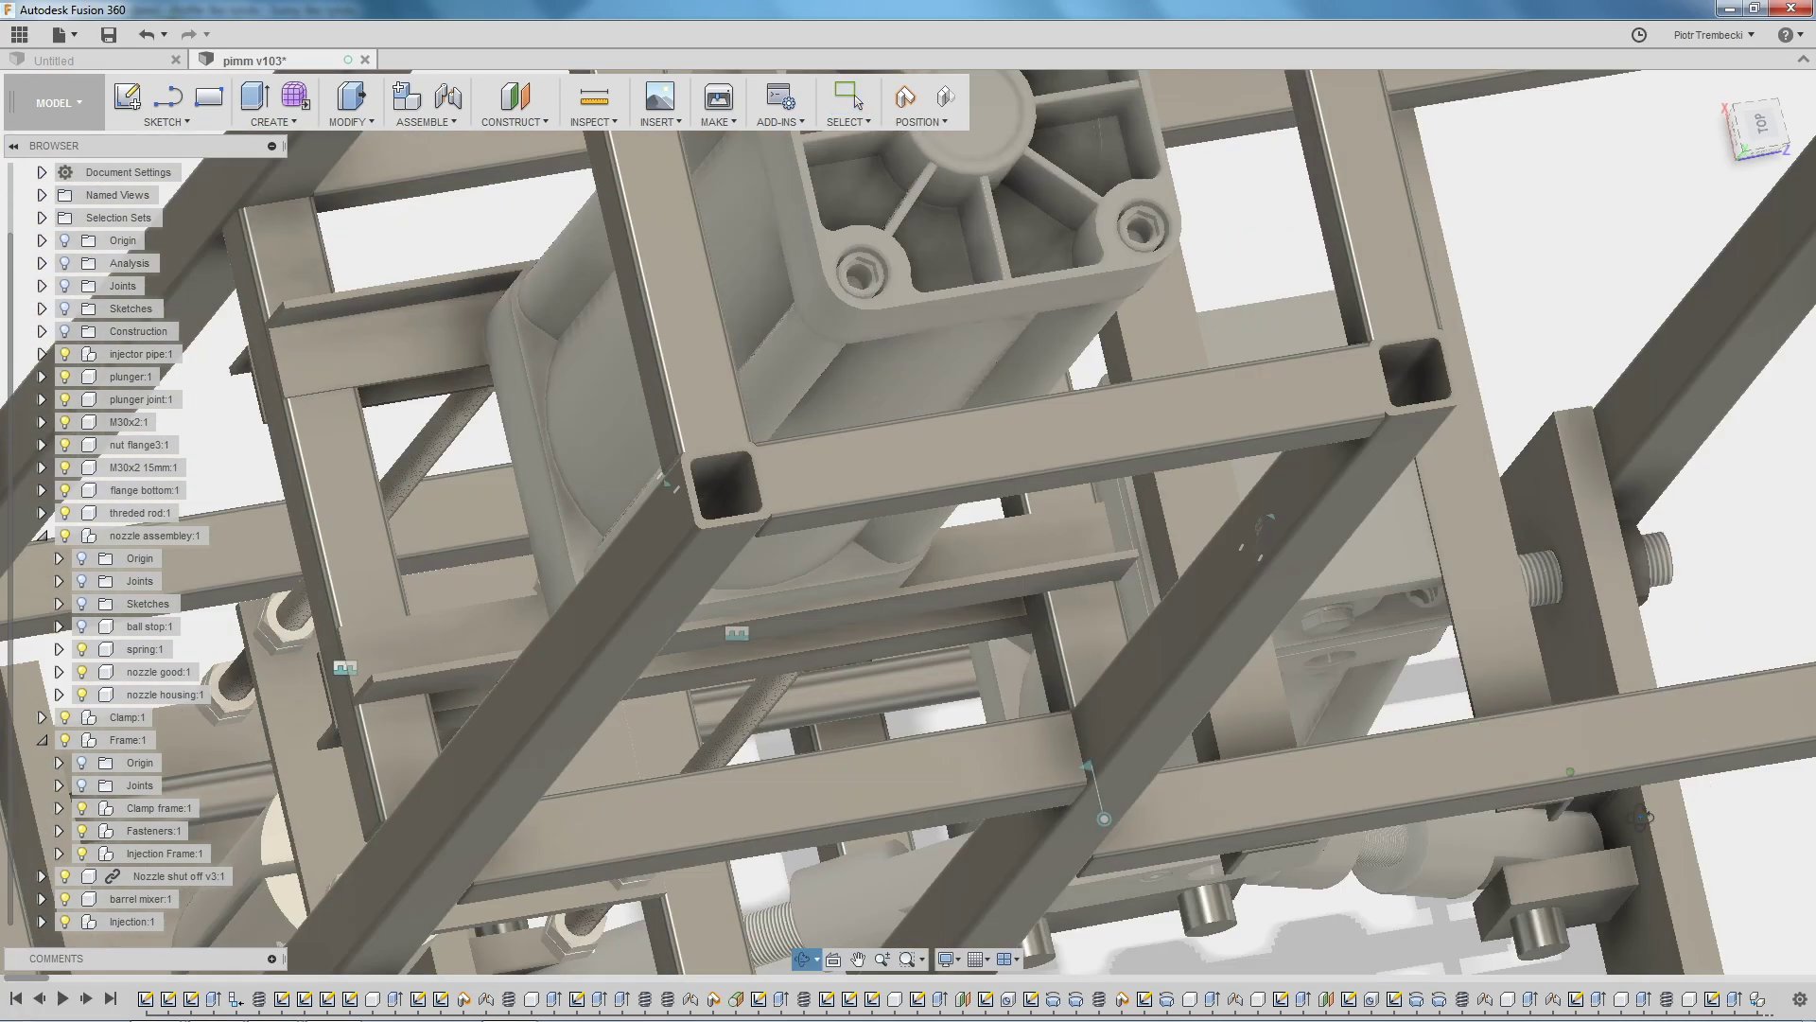
pyautogui.scroll(-5, 1639, 778)
pyautogui.scroll(5, 1513, 662)
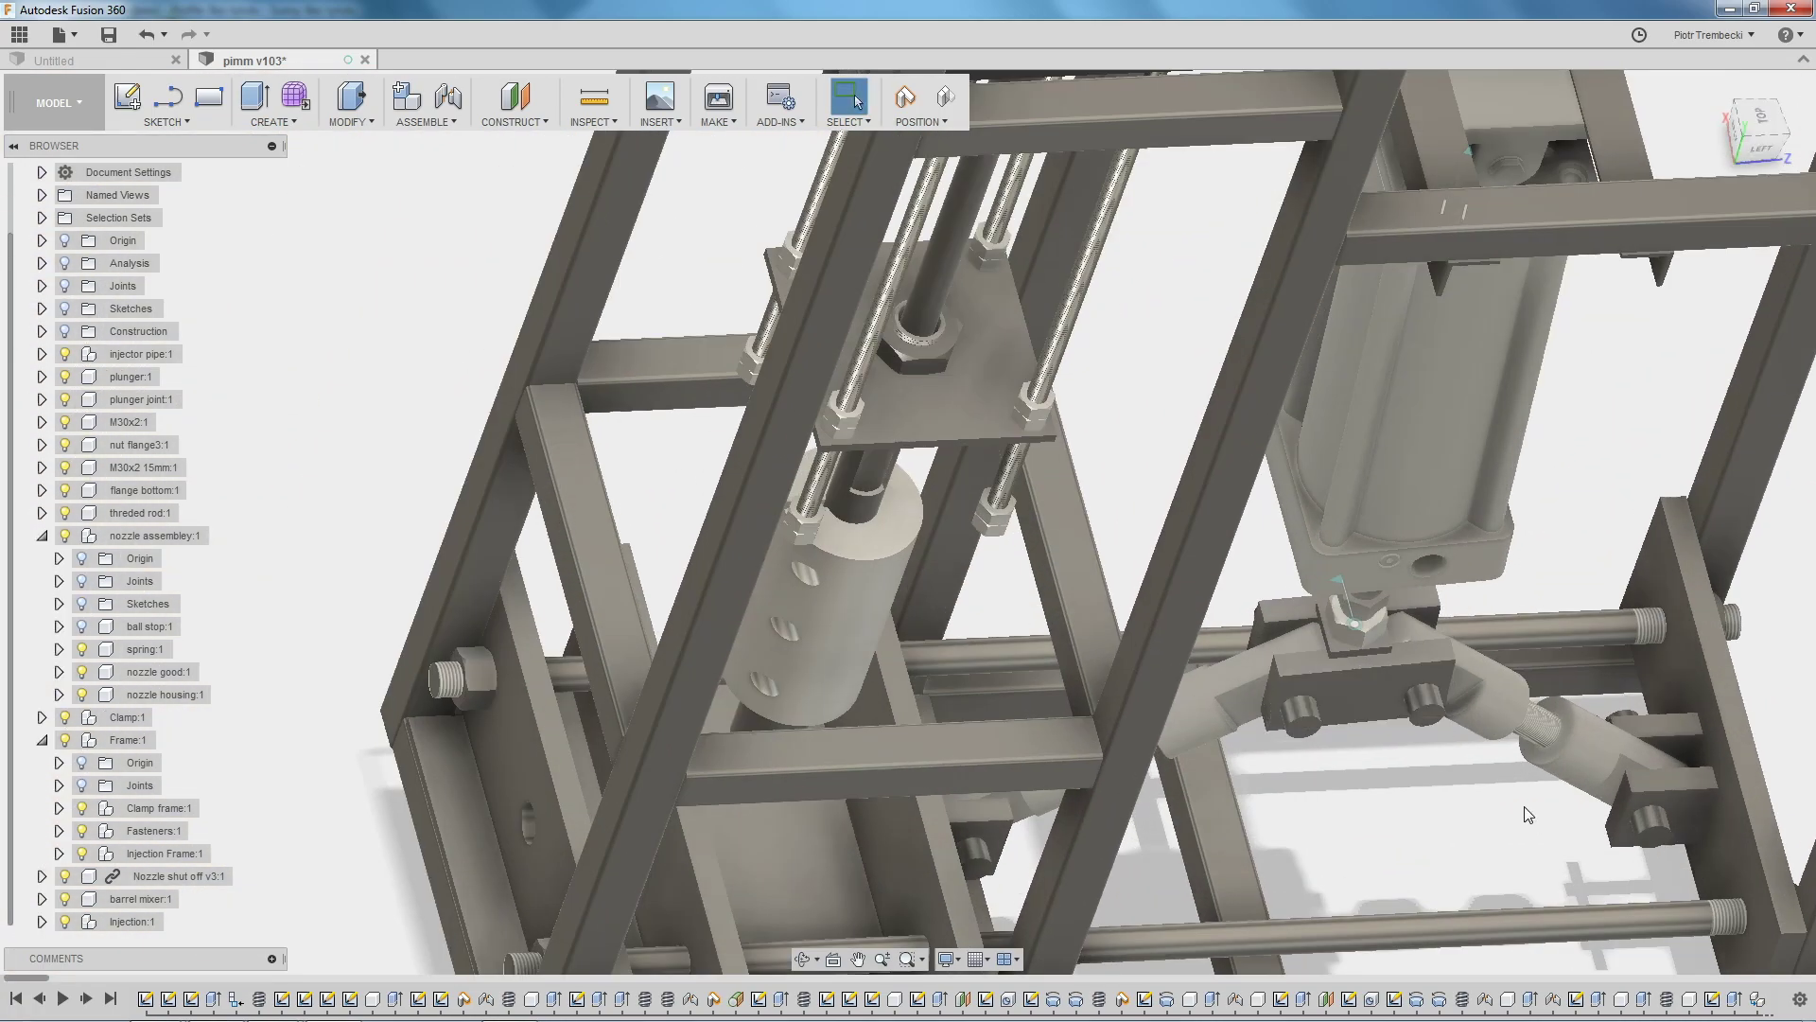
pyautogui.scroll(2, 1478, 774)
pyautogui.keyDown('shift'); pyautogui.moveTo(1478, 774); pyautogui.dragTo(1626, 831, button='middle'); pyautogui.keyUp('shift')
pyautogui.scroll(3, 1512, 796)
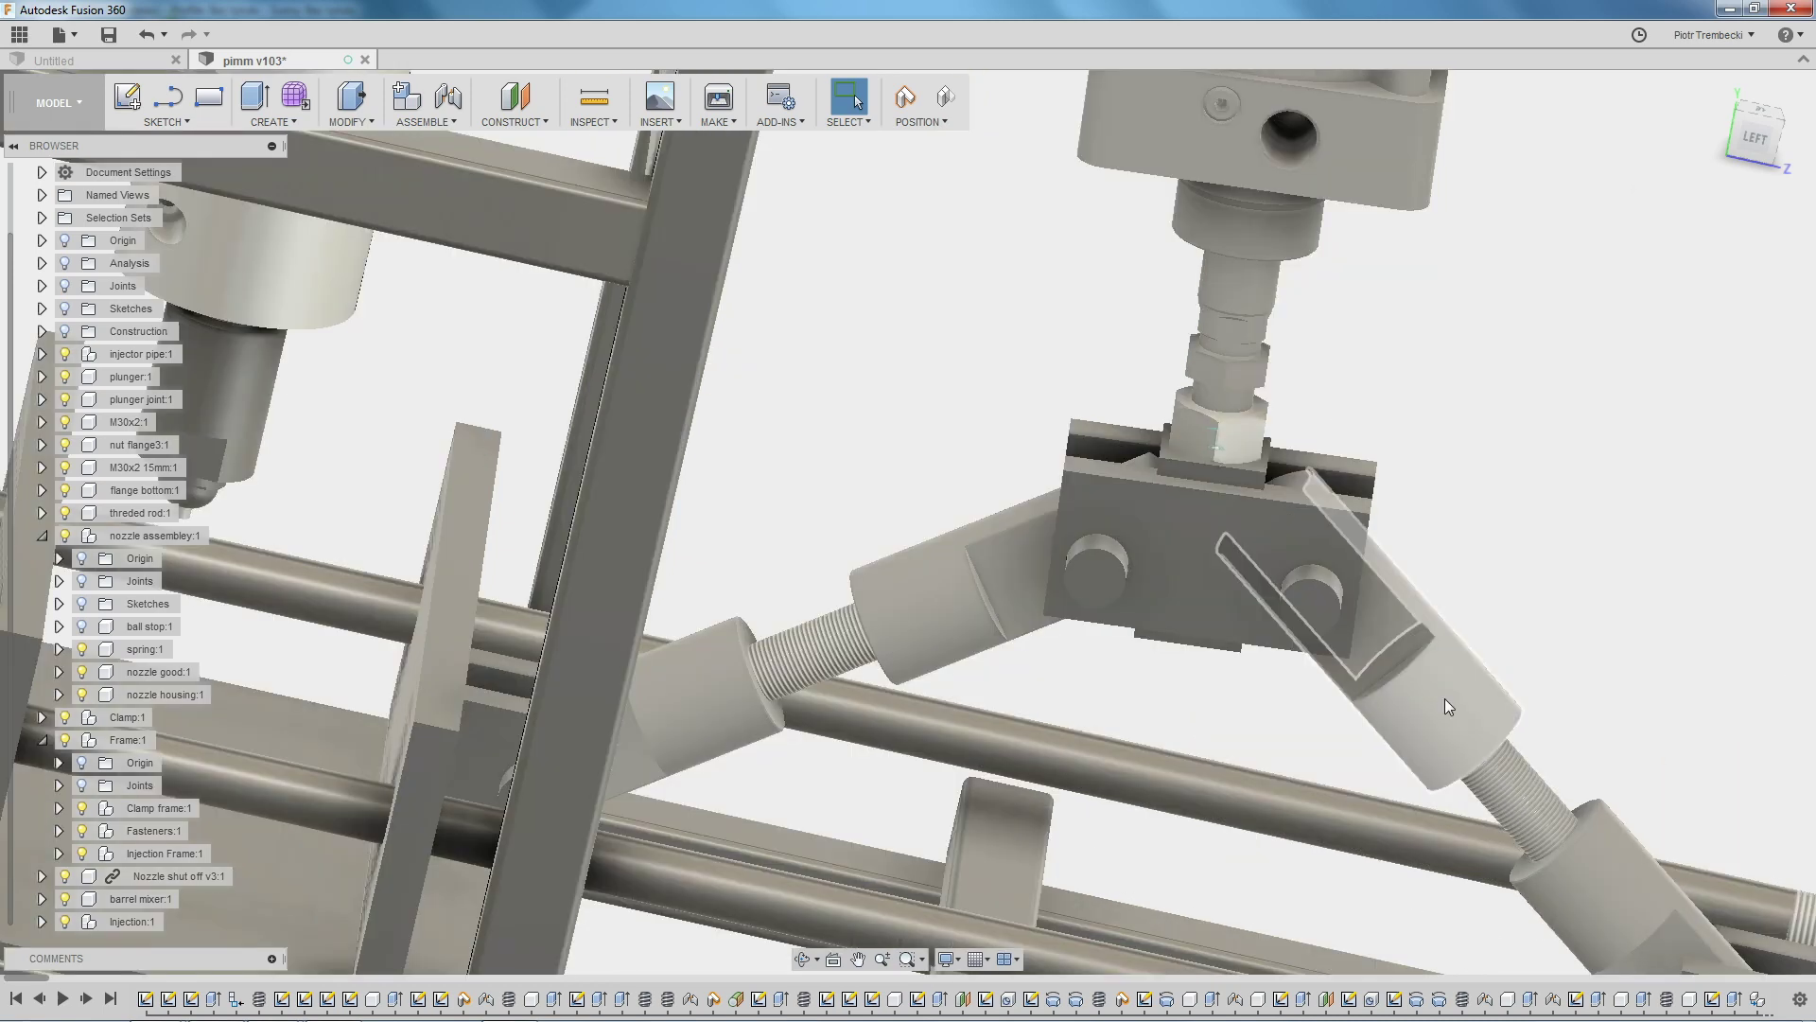
pyautogui.click(1523, 793)
pyautogui.scroll(-2, 1521, 787)
pyautogui.moveTo(1621, 690); pyautogui.dragTo(1082, 651, button='middle')
pyautogui.scroll(-2, 1082, 651)
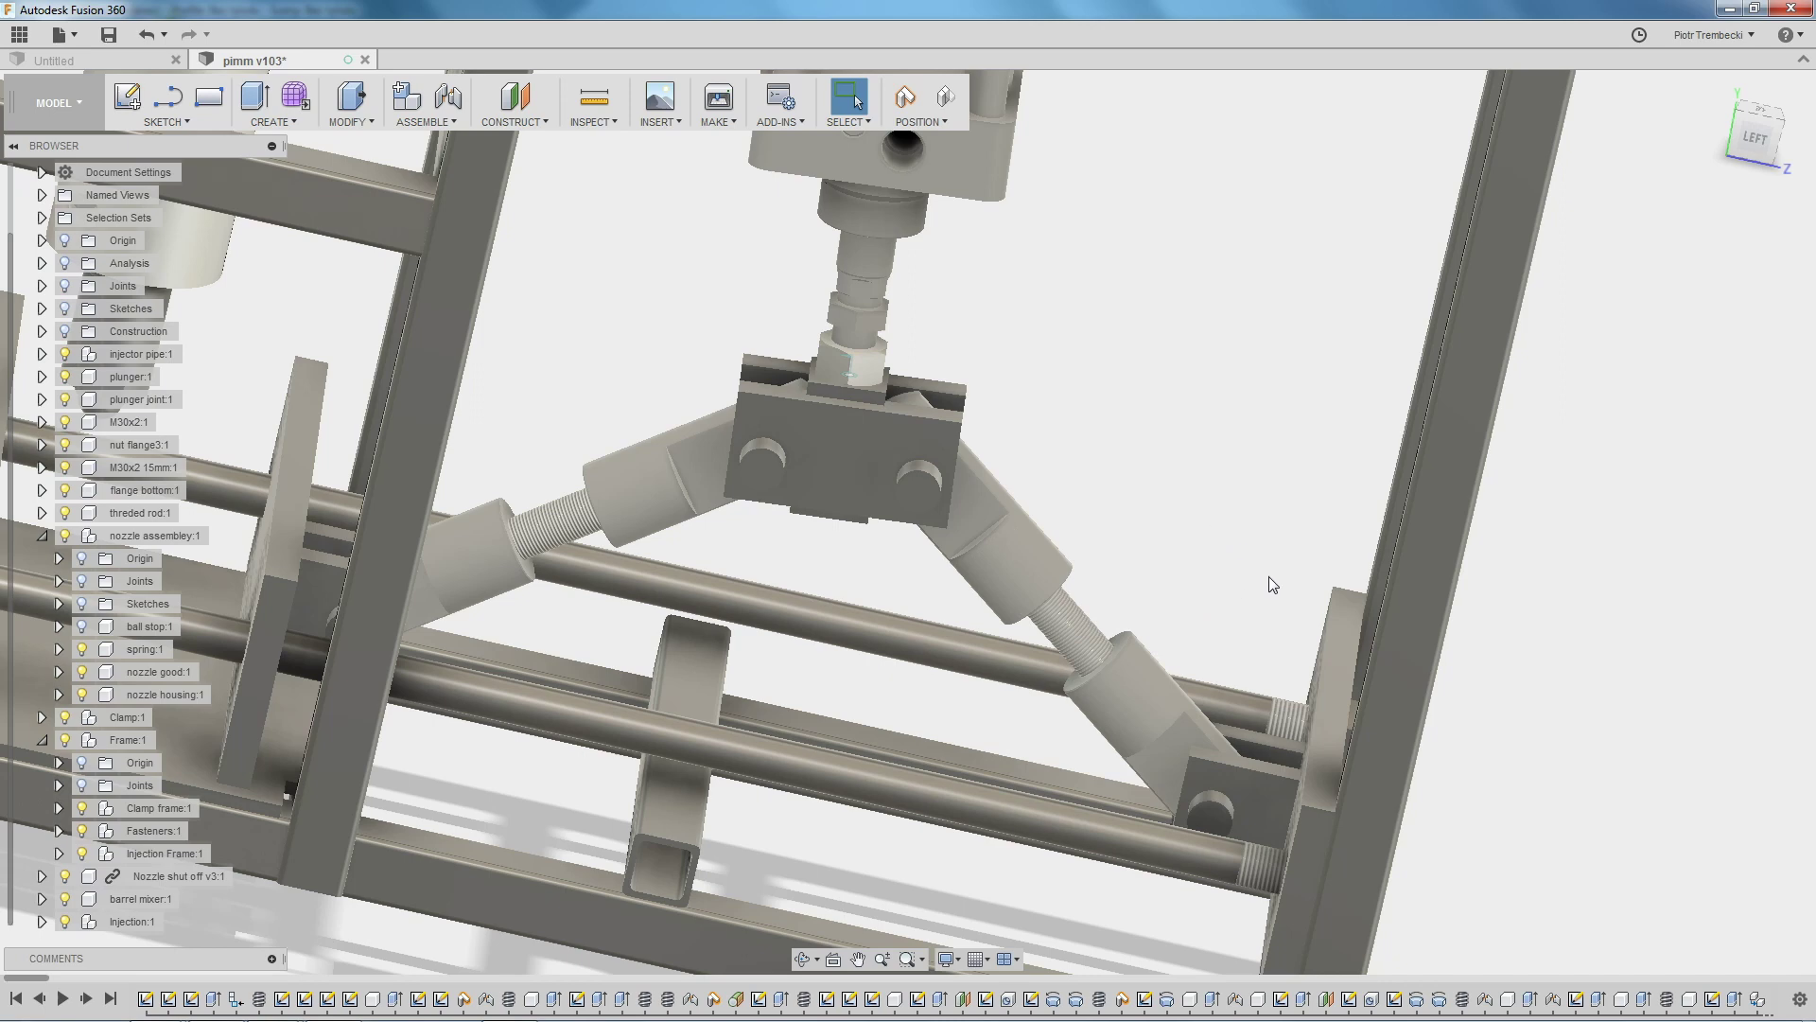
pyautogui.click(1064, 627)
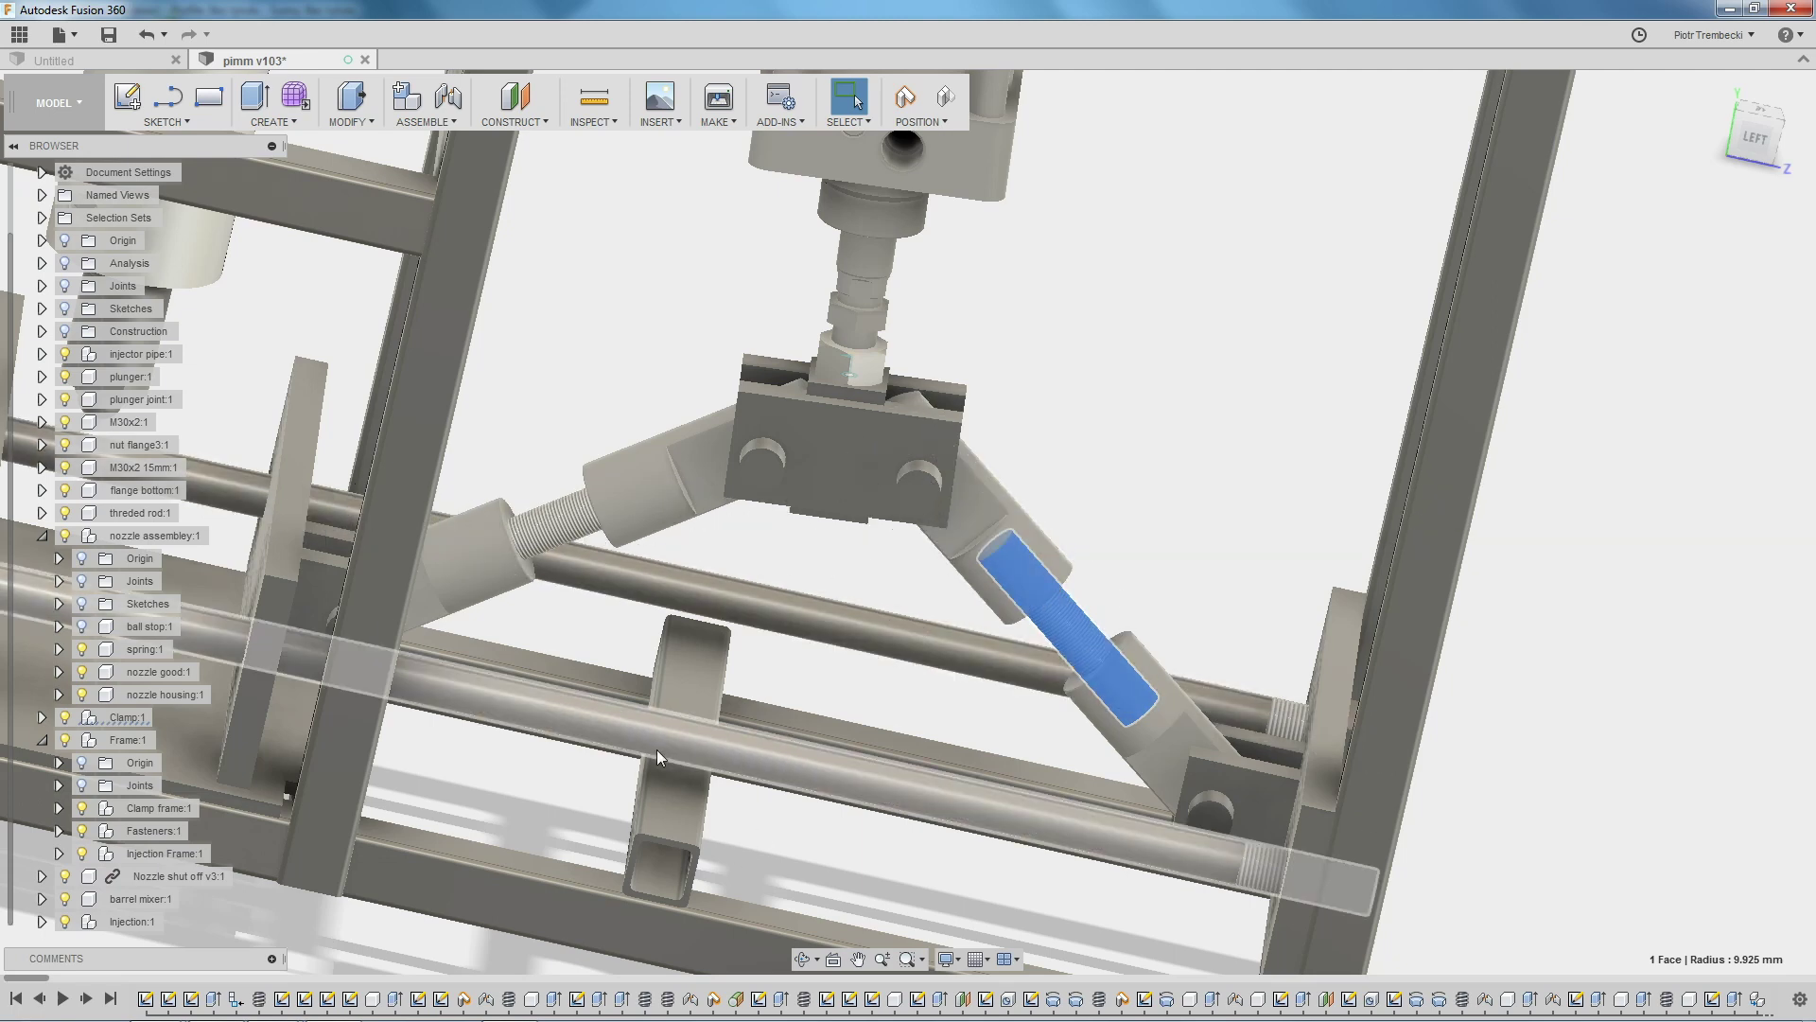
pyautogui.click(547, 534)
pyautogui.scroll(-3, 917, 666)
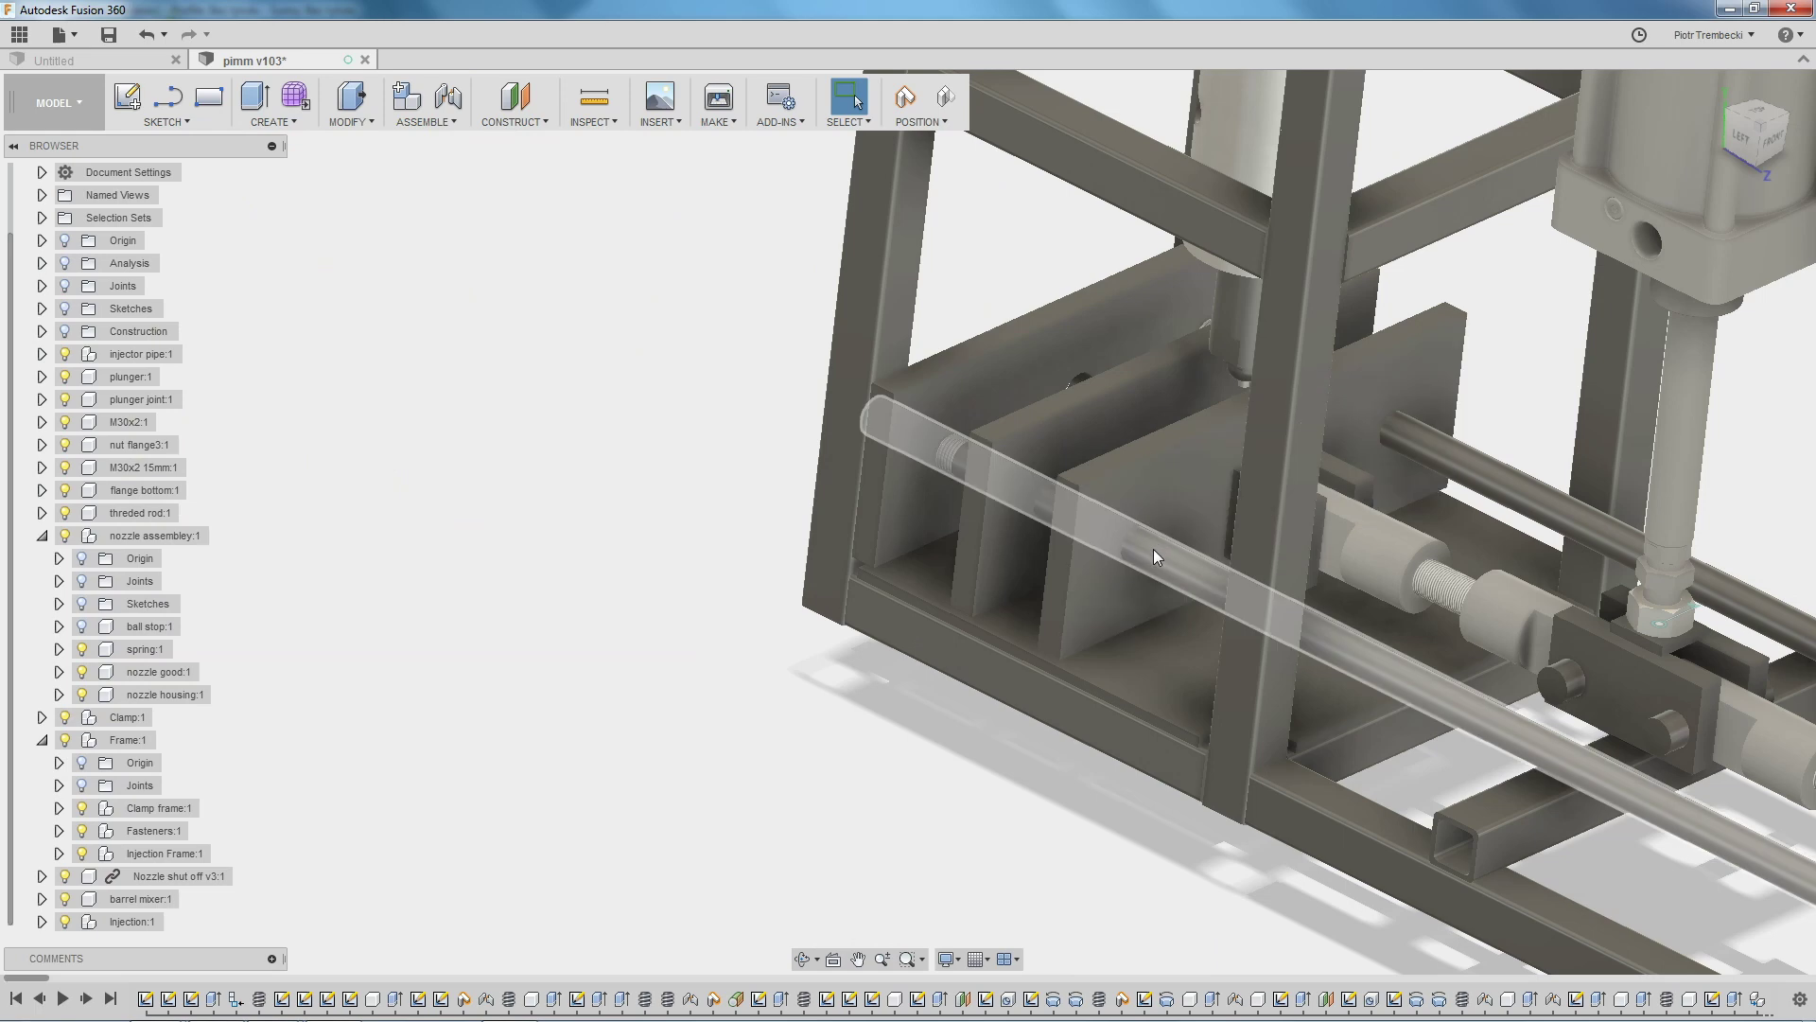
pyautogui.scroll(3, 1154, 548)
pyautogui.scroll(3, 1160, 548)
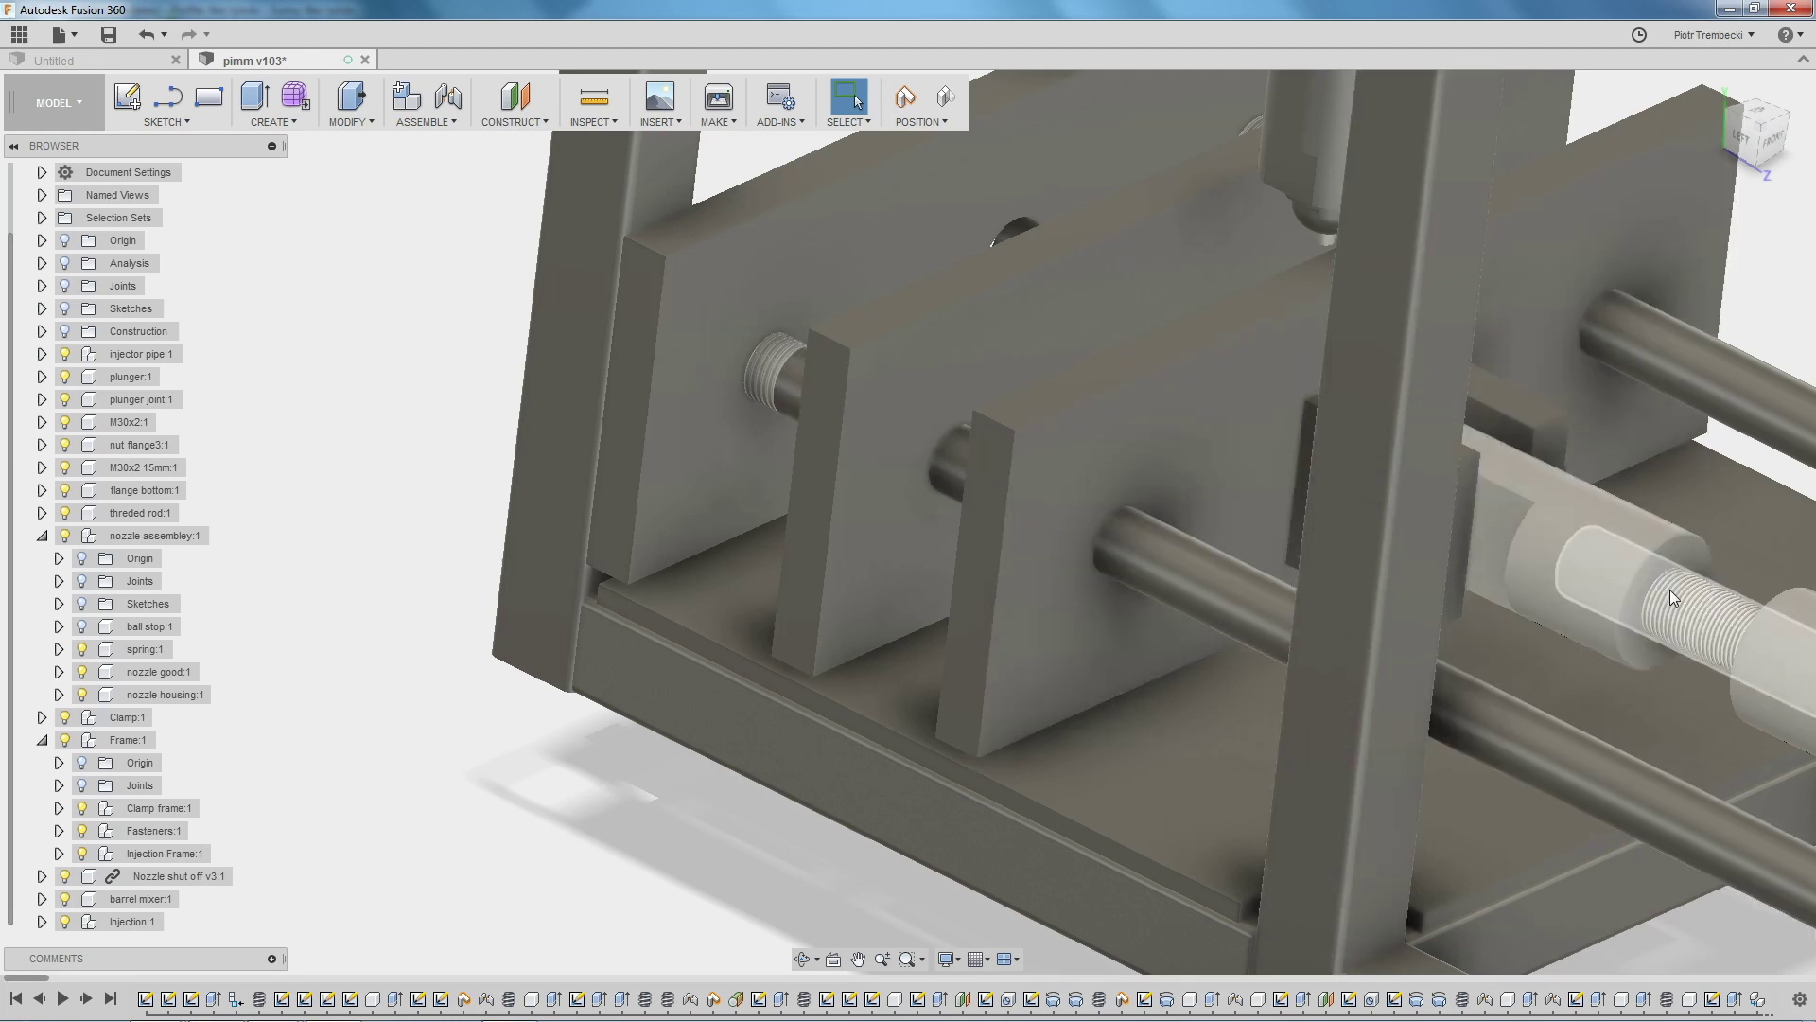
# Zoom out, orbit to the model's left side and raise the toggle clamp linkage.
pyautogui.scroll(-3, 1143, 588)
pyautogui.scroll(-3, 1345, 637)
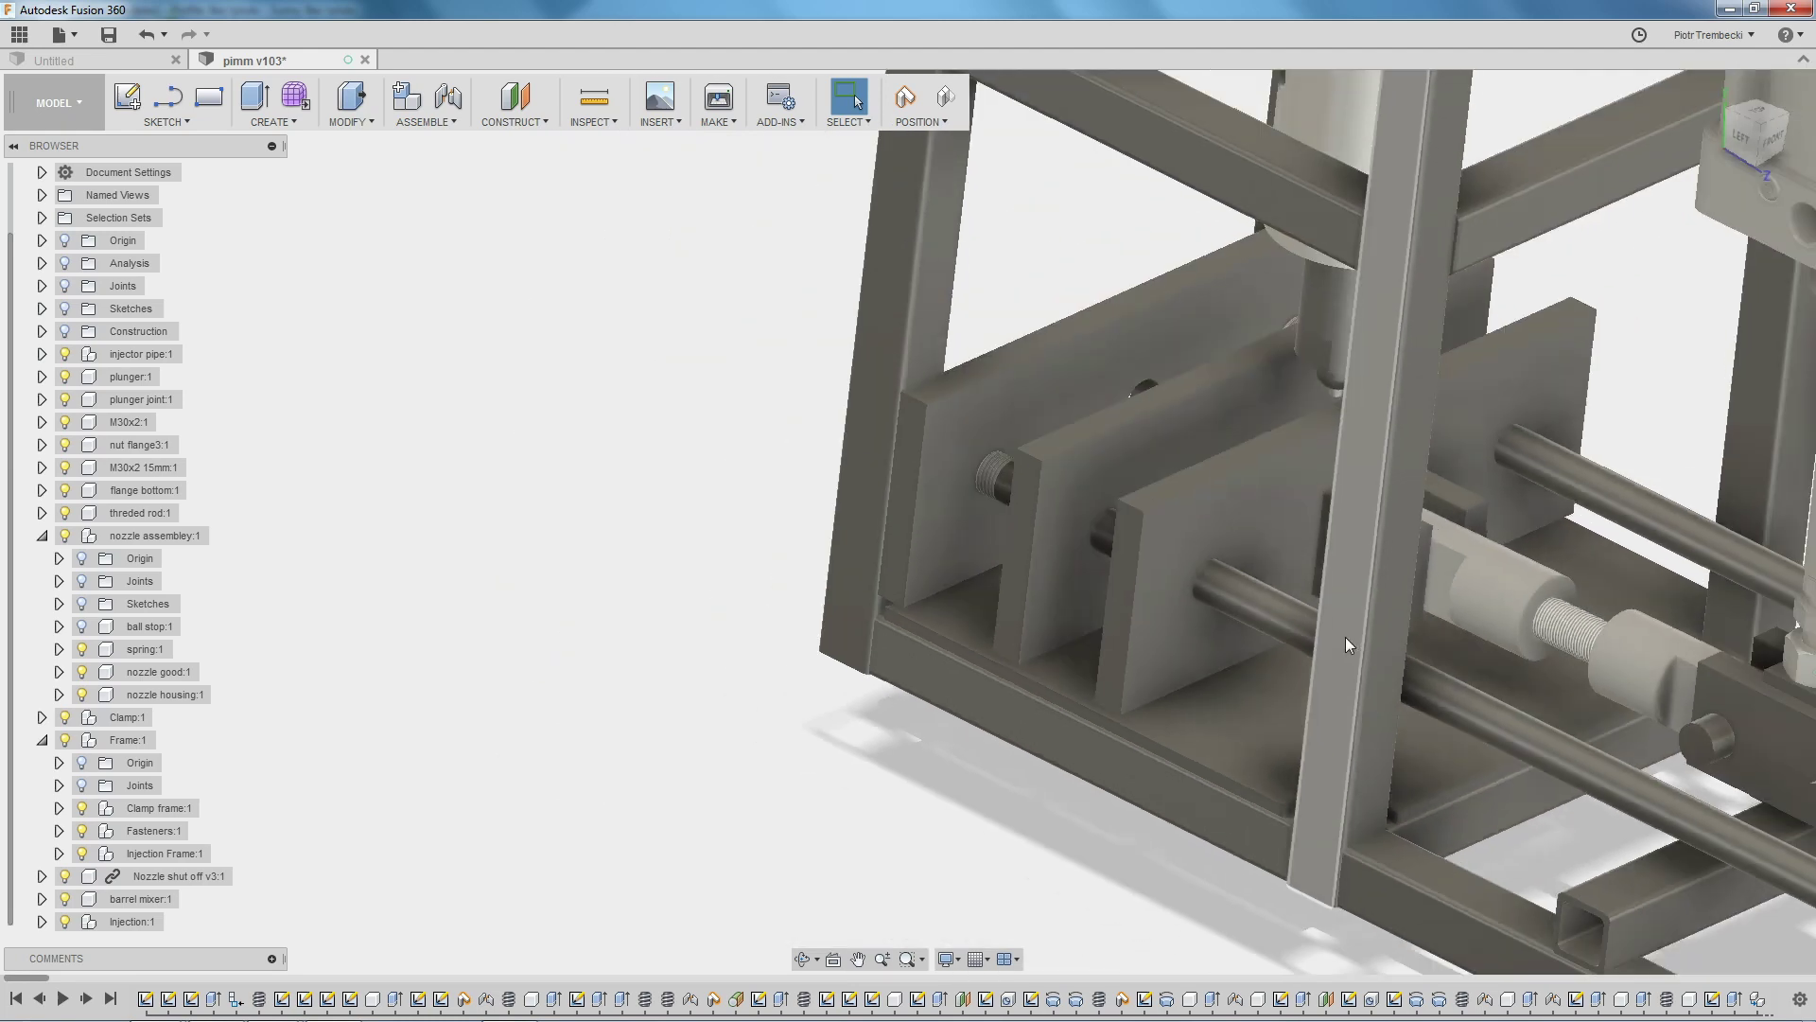
pyautogui.scroll(-3, 1199, 650)
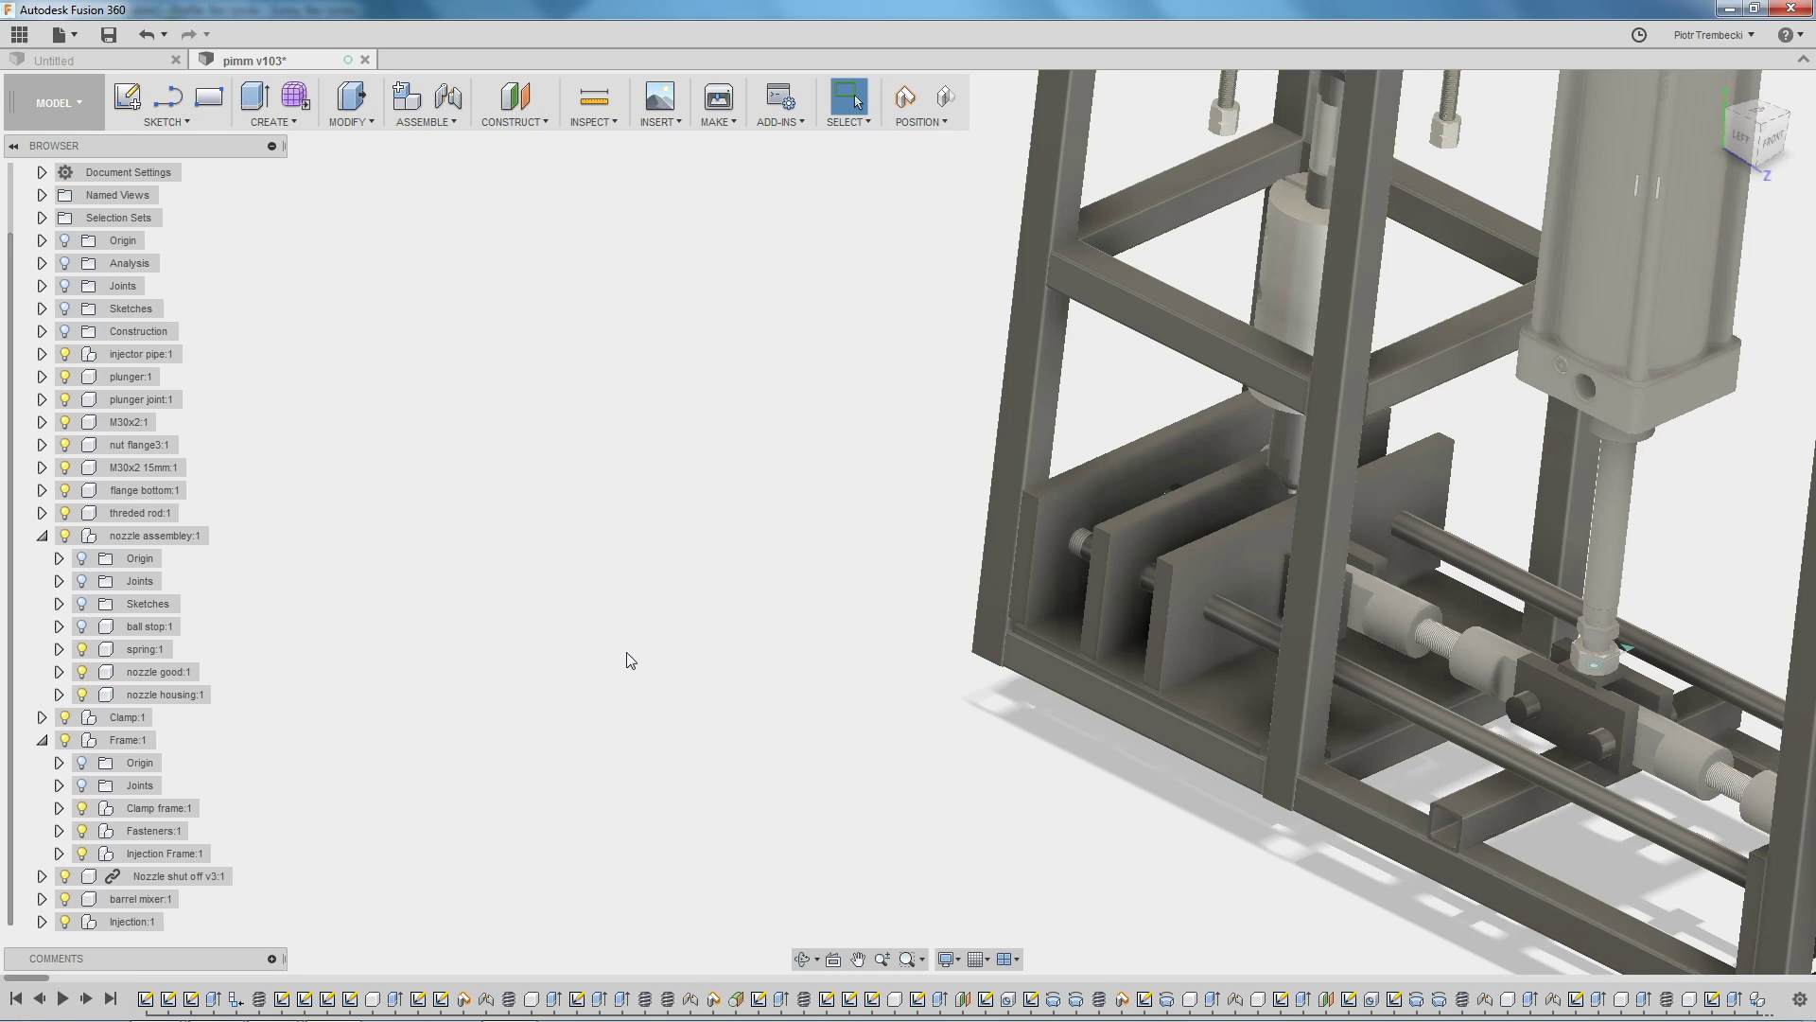
pyautogui.scroll(-3, 816, 701)
pyautogui.keyDown('shift'); pyautogui.moveTo(1054, 827); pyautogui.dragTo(1155, 860, button='middle'); pyautogui.keyUp('shift')
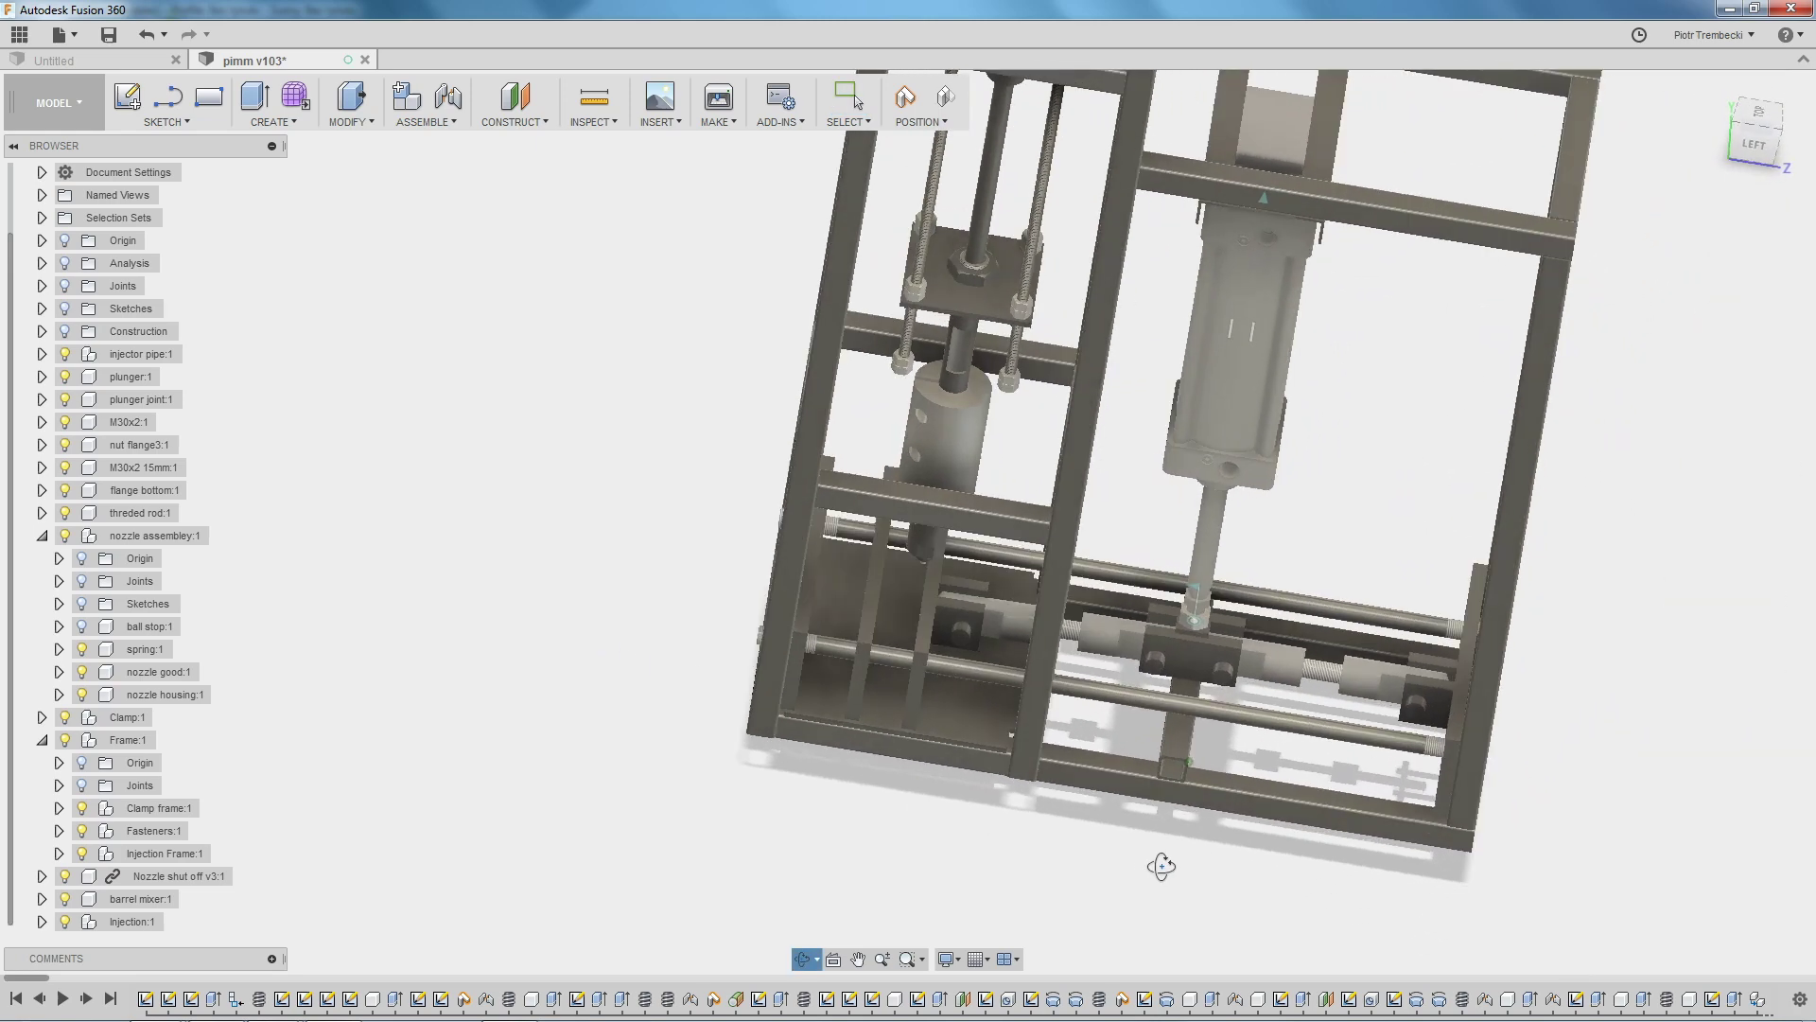
pyautogui.moveTo(1190, 656)
pyautogui.mouseDown()
pyautogui.moveTo(1237, 507)
pyautogui.moveTo(1212, 626)
pyautogui.moveTo(1223, 530)
pyautogui.mouseUp()
# Select the upper guide rod, then orbit and zoom out to the whole two-bay frame.
pyautogui.keyDown('shift'); pyautogui.moveTo(991, 828); pyautogui.dragTo(949, 670, button='middle'); pyautogui.keyUp('shift')
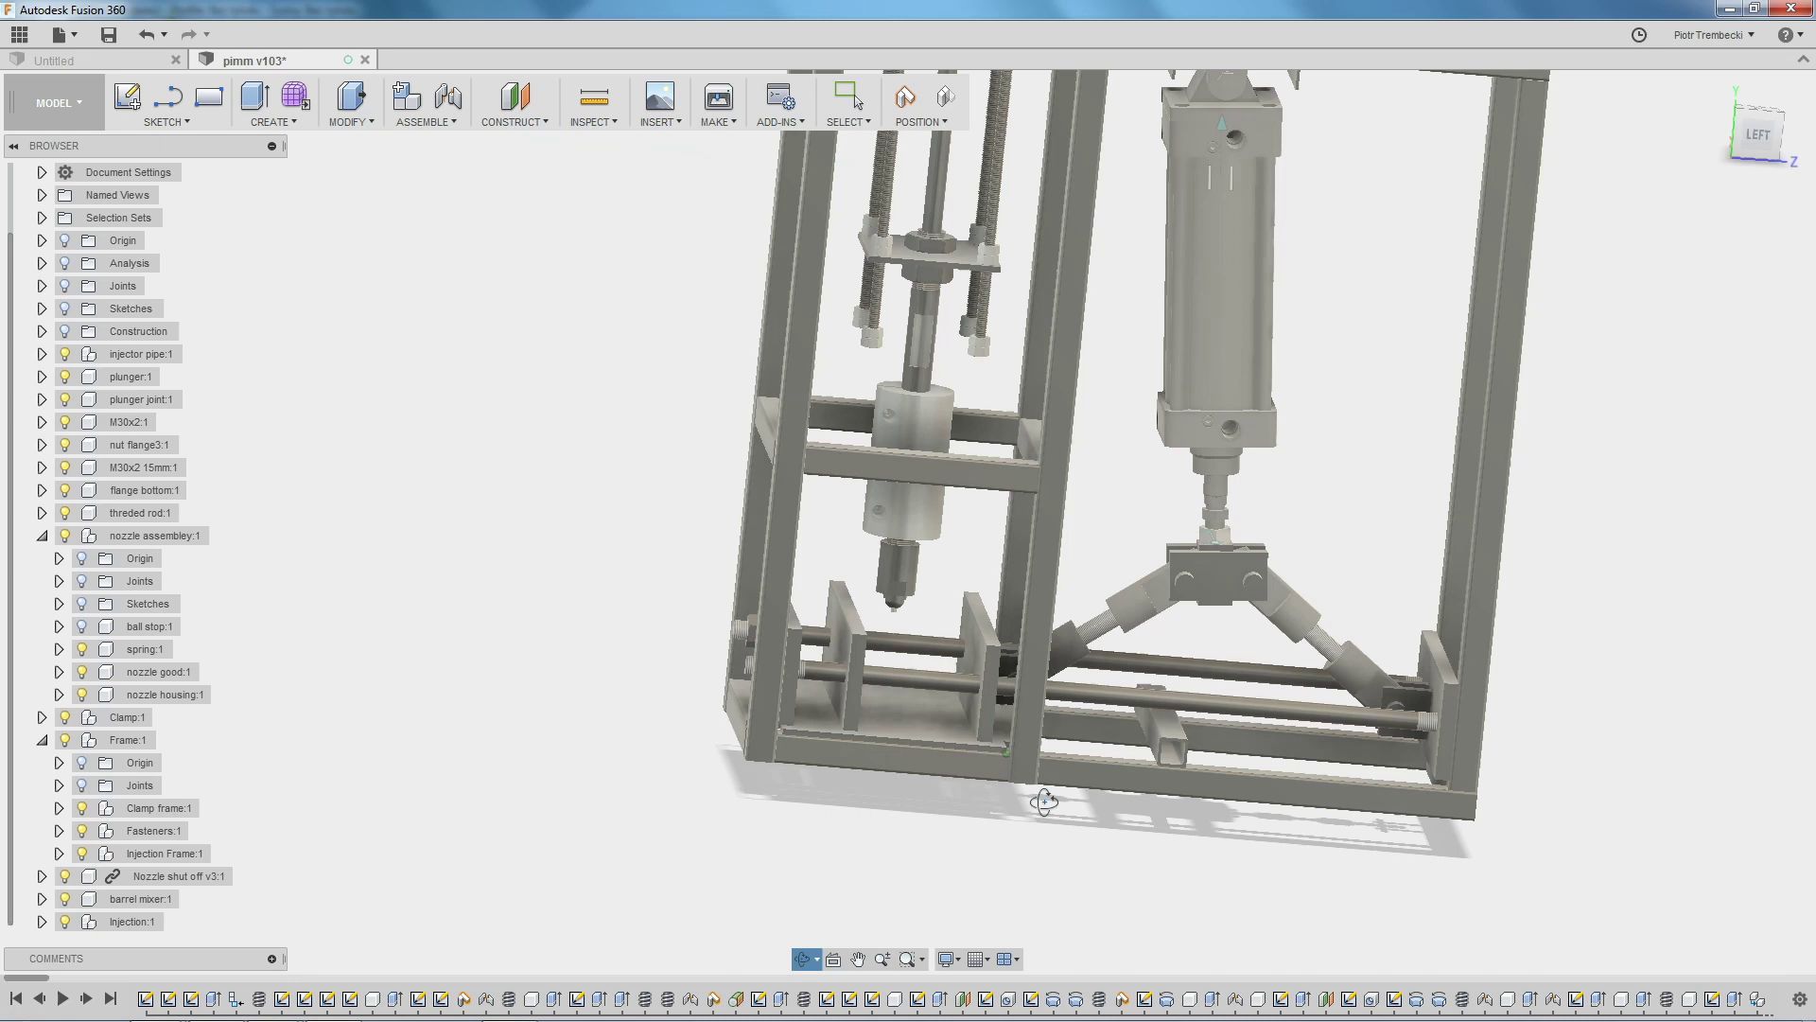
pyautogui.scroll(2, 913, 608)
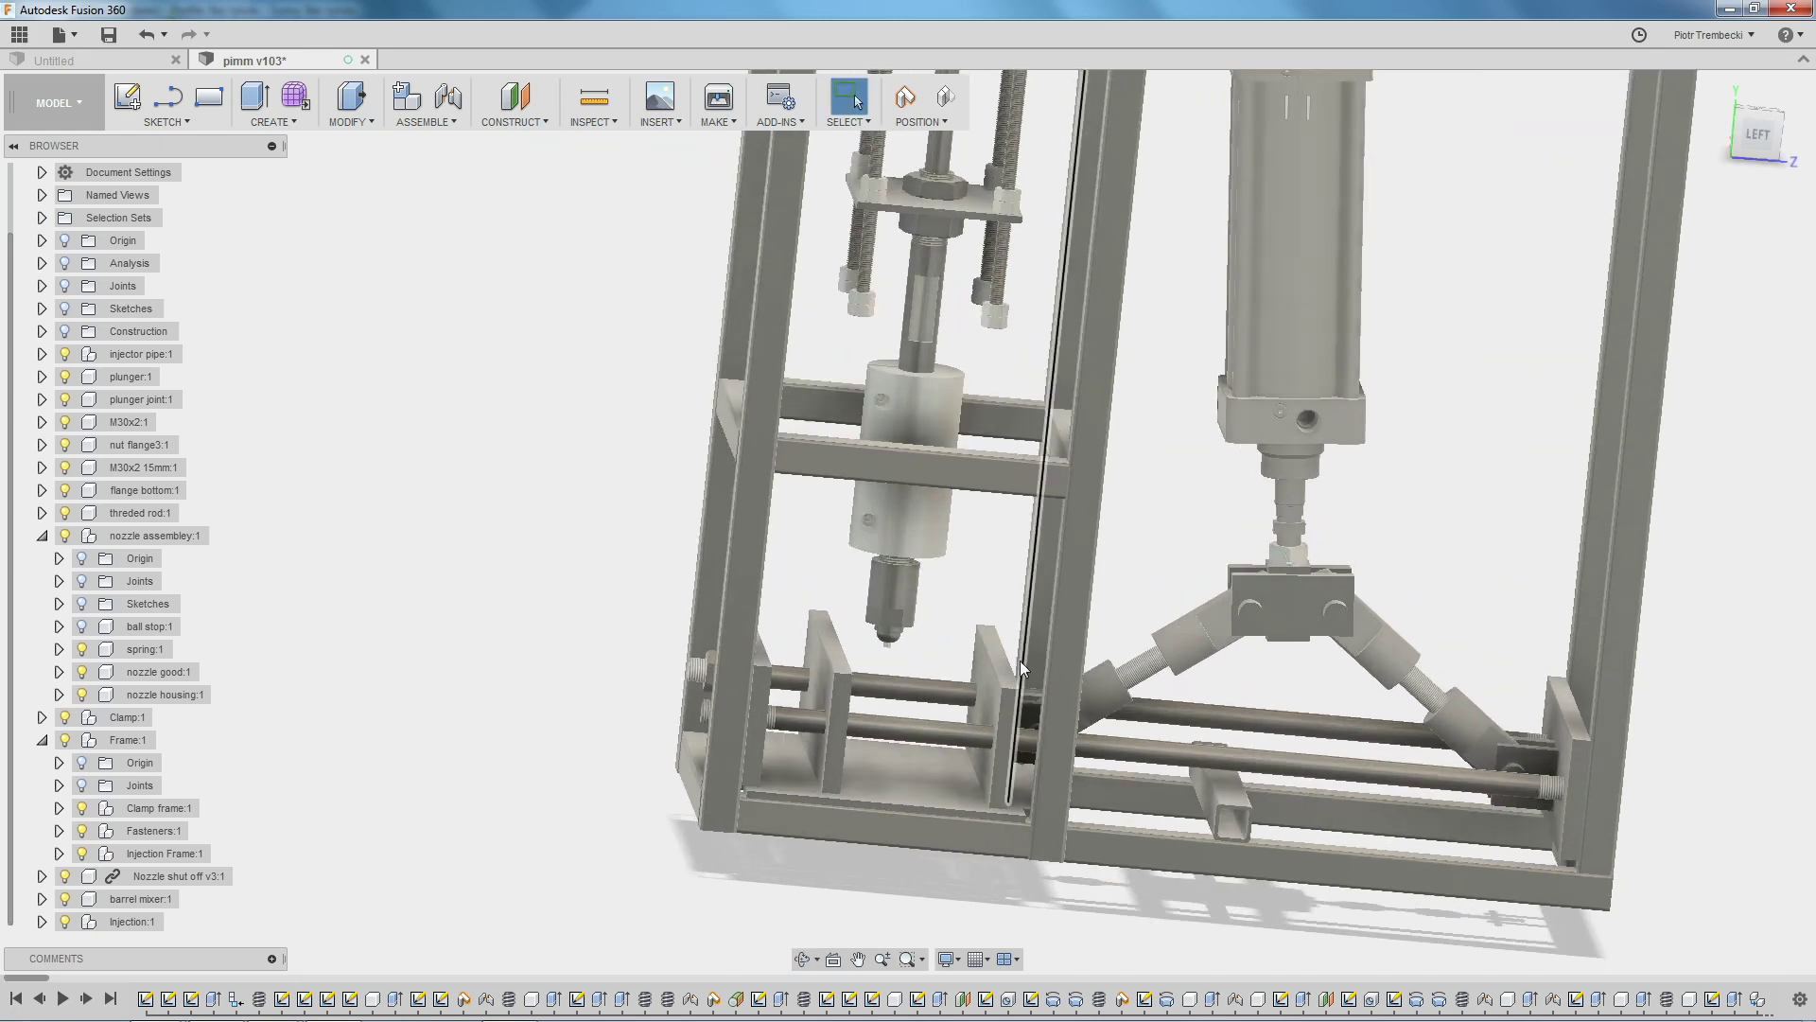
pyautogui.scroll(3, 983, 734)
pyautogui.click(921, 603)
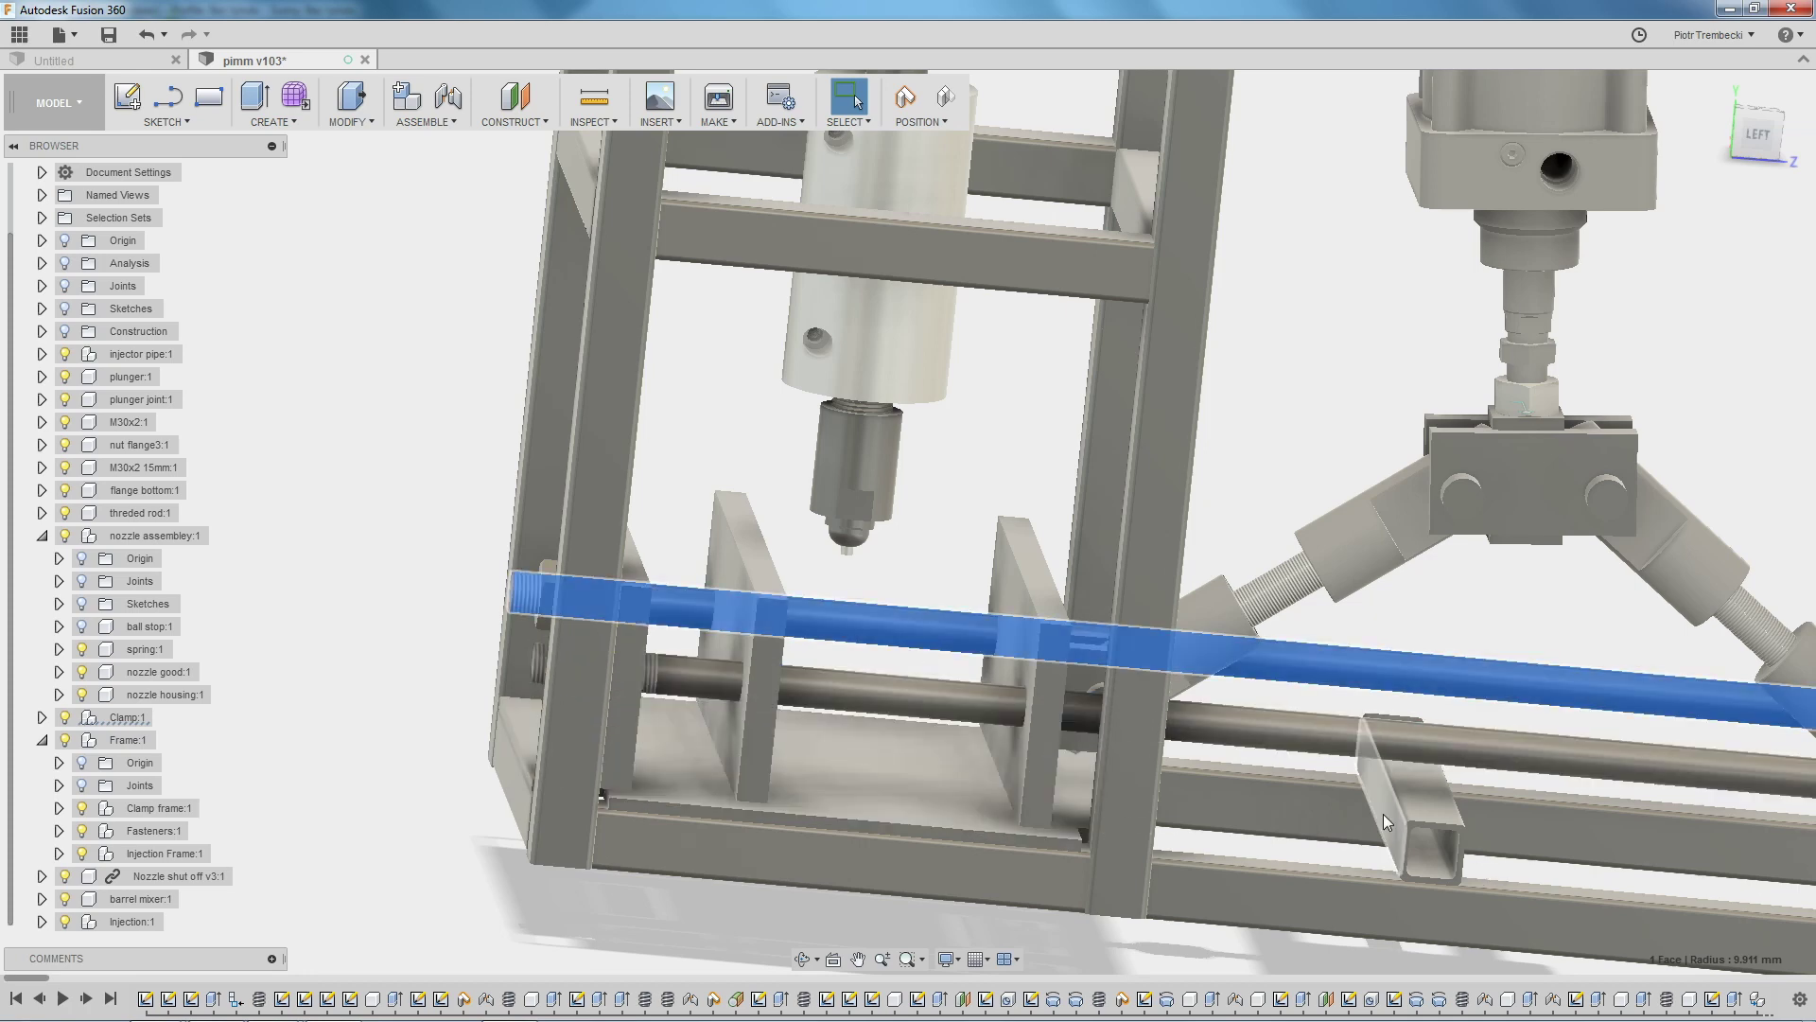
pyautogui.click(438, 535)
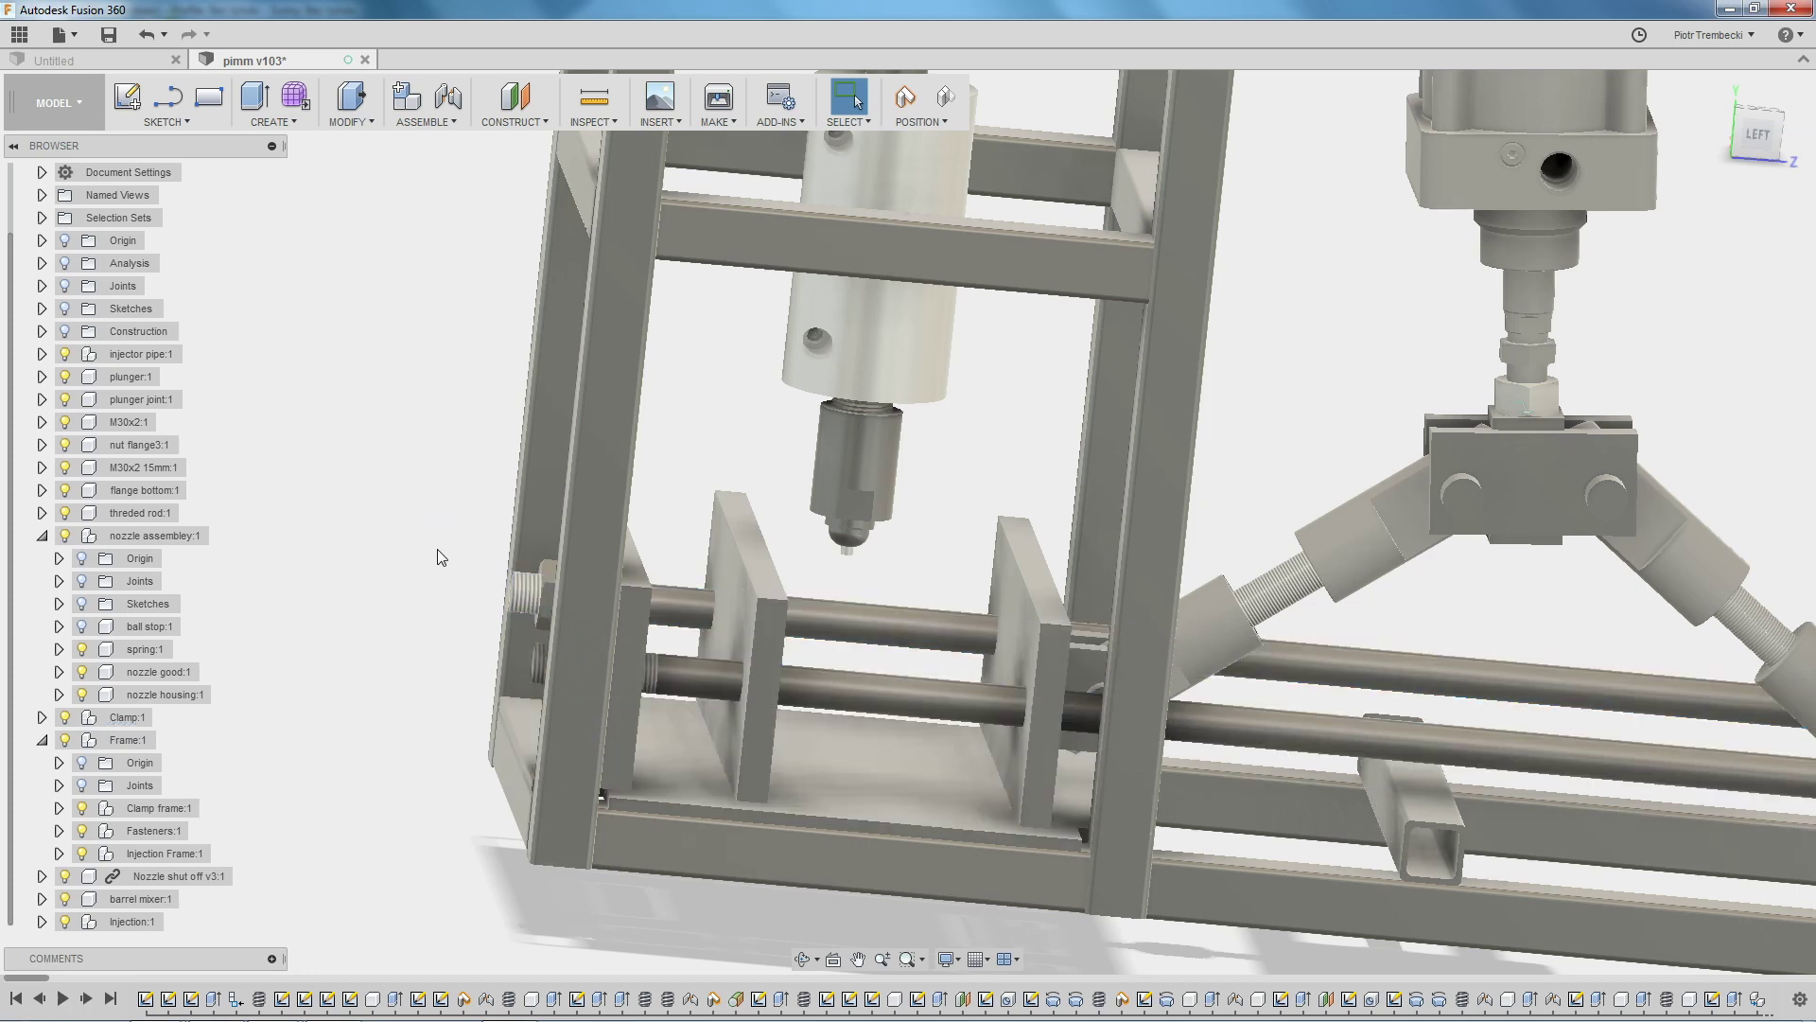
pyautogui.keyDown('shift'); pyautogui.moveTo(437, 548); pyautogui.dragTo(778, 894, button='middle'); pyautogui.keyUp('shift')
pyautogui.press('Escape')
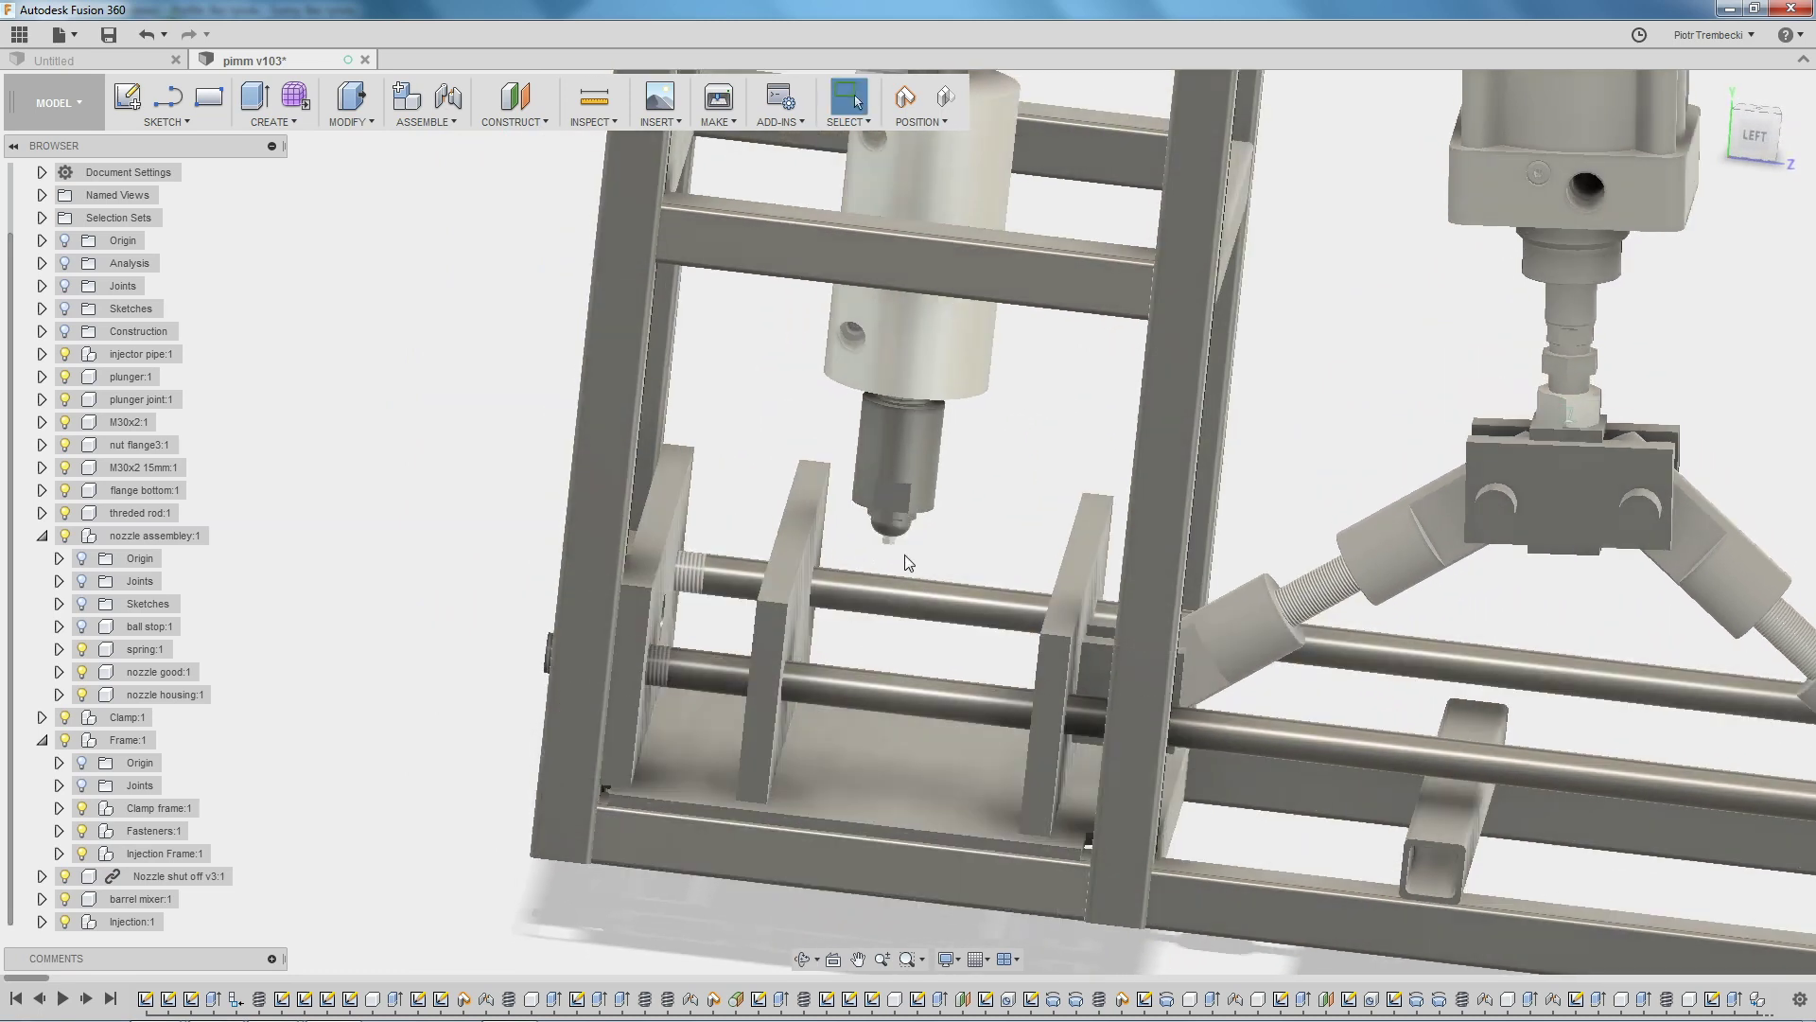
pyautogui.scroll(-2, 965, 554)
pyautogui.scroll(-2, 968, 551)
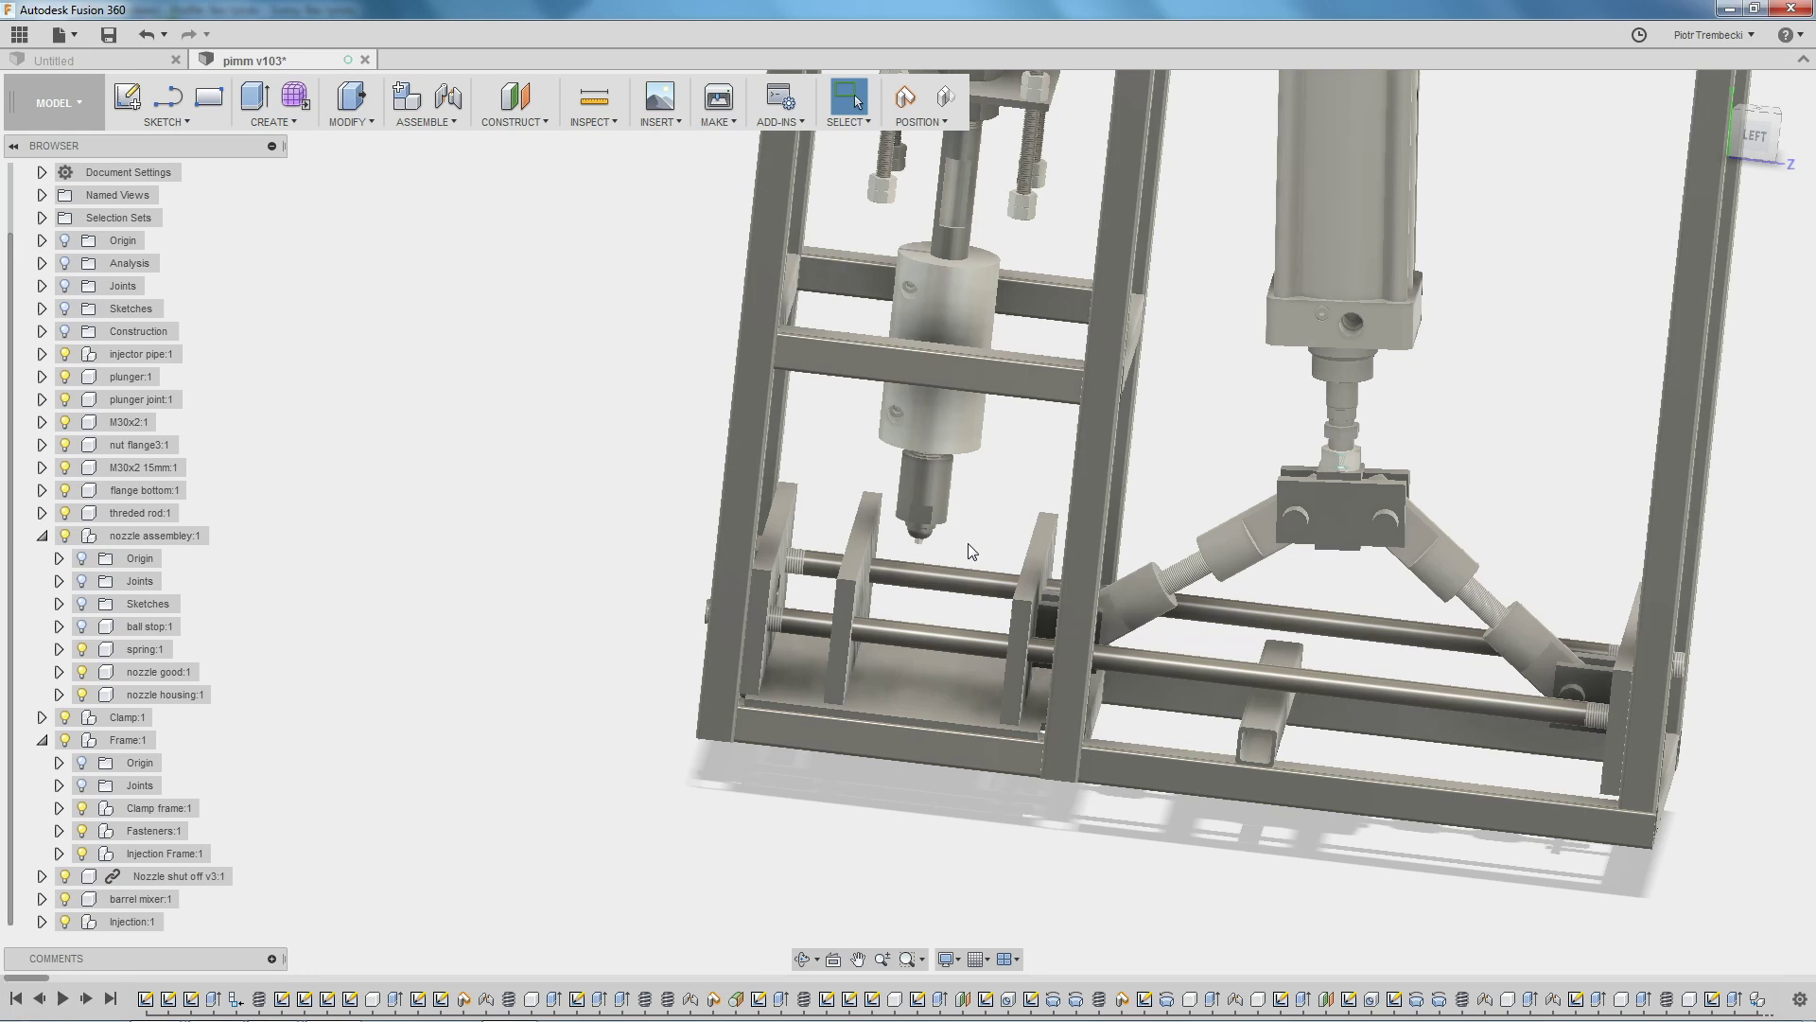
pyautogui.scroll(-2, 1390, 652)
pyautogui.scroll(-2, 1229, 492)
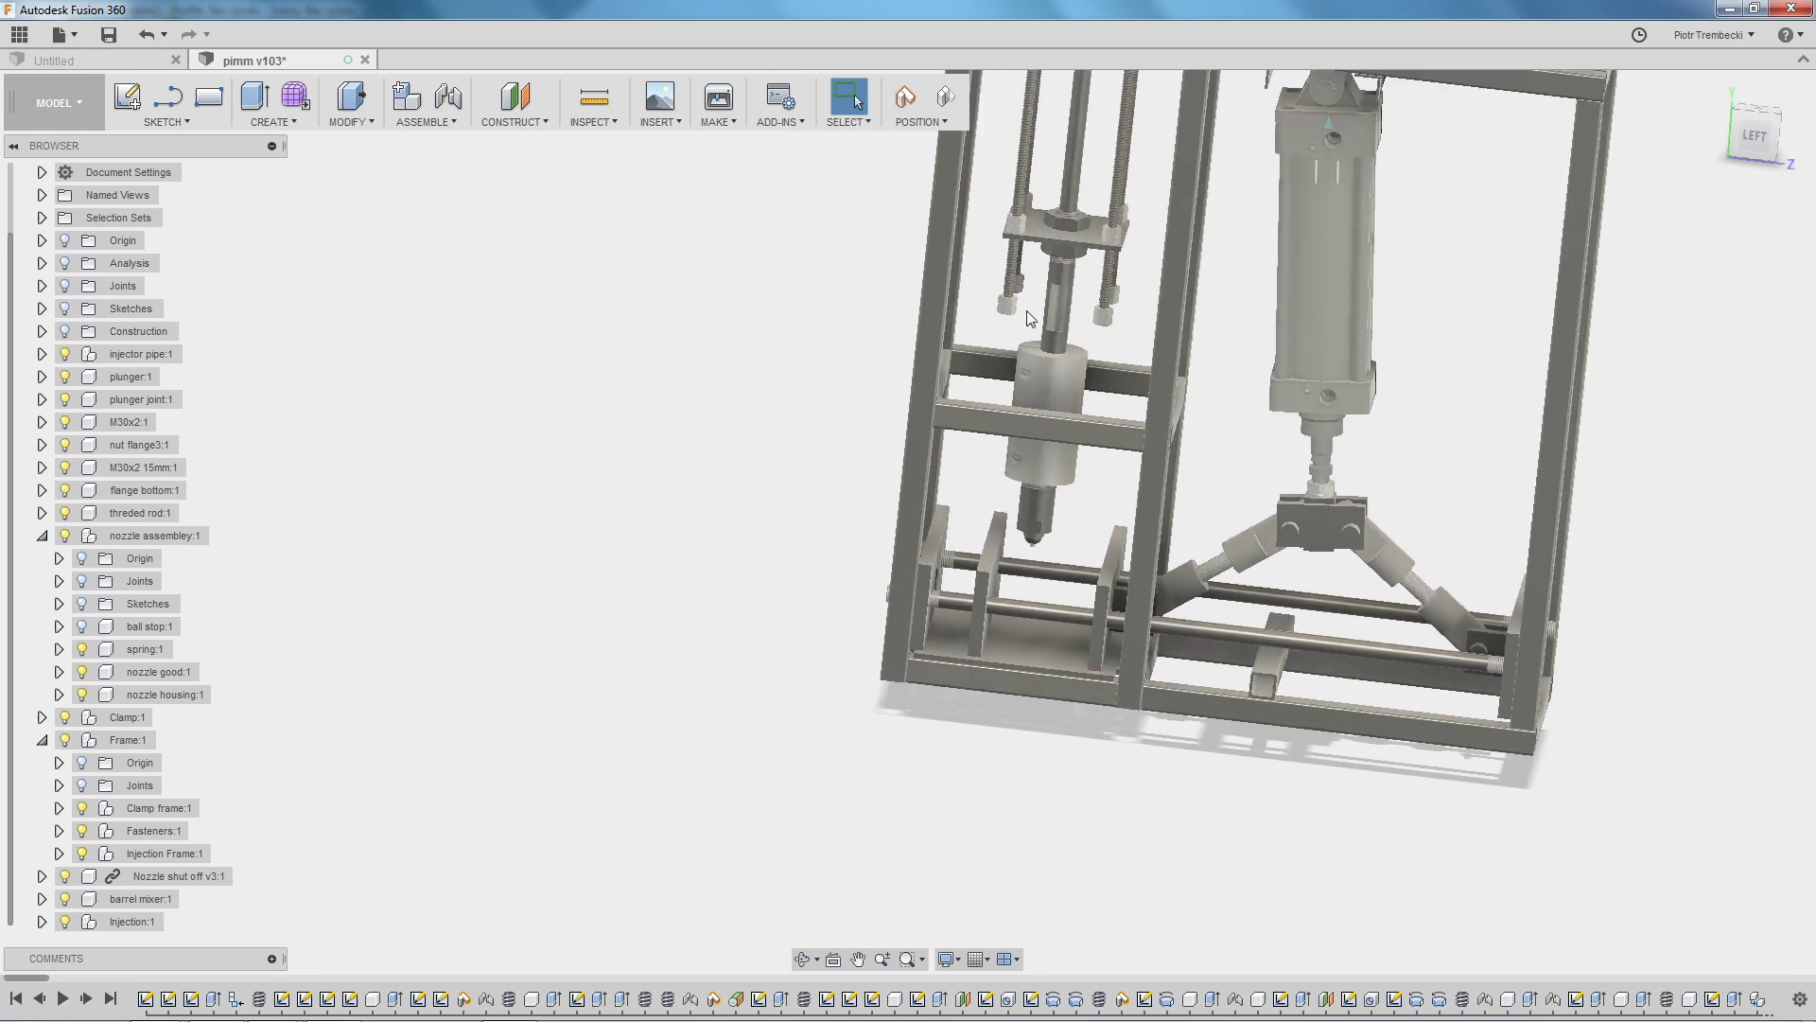
pyautogui.scroll(-2, 752, 435)
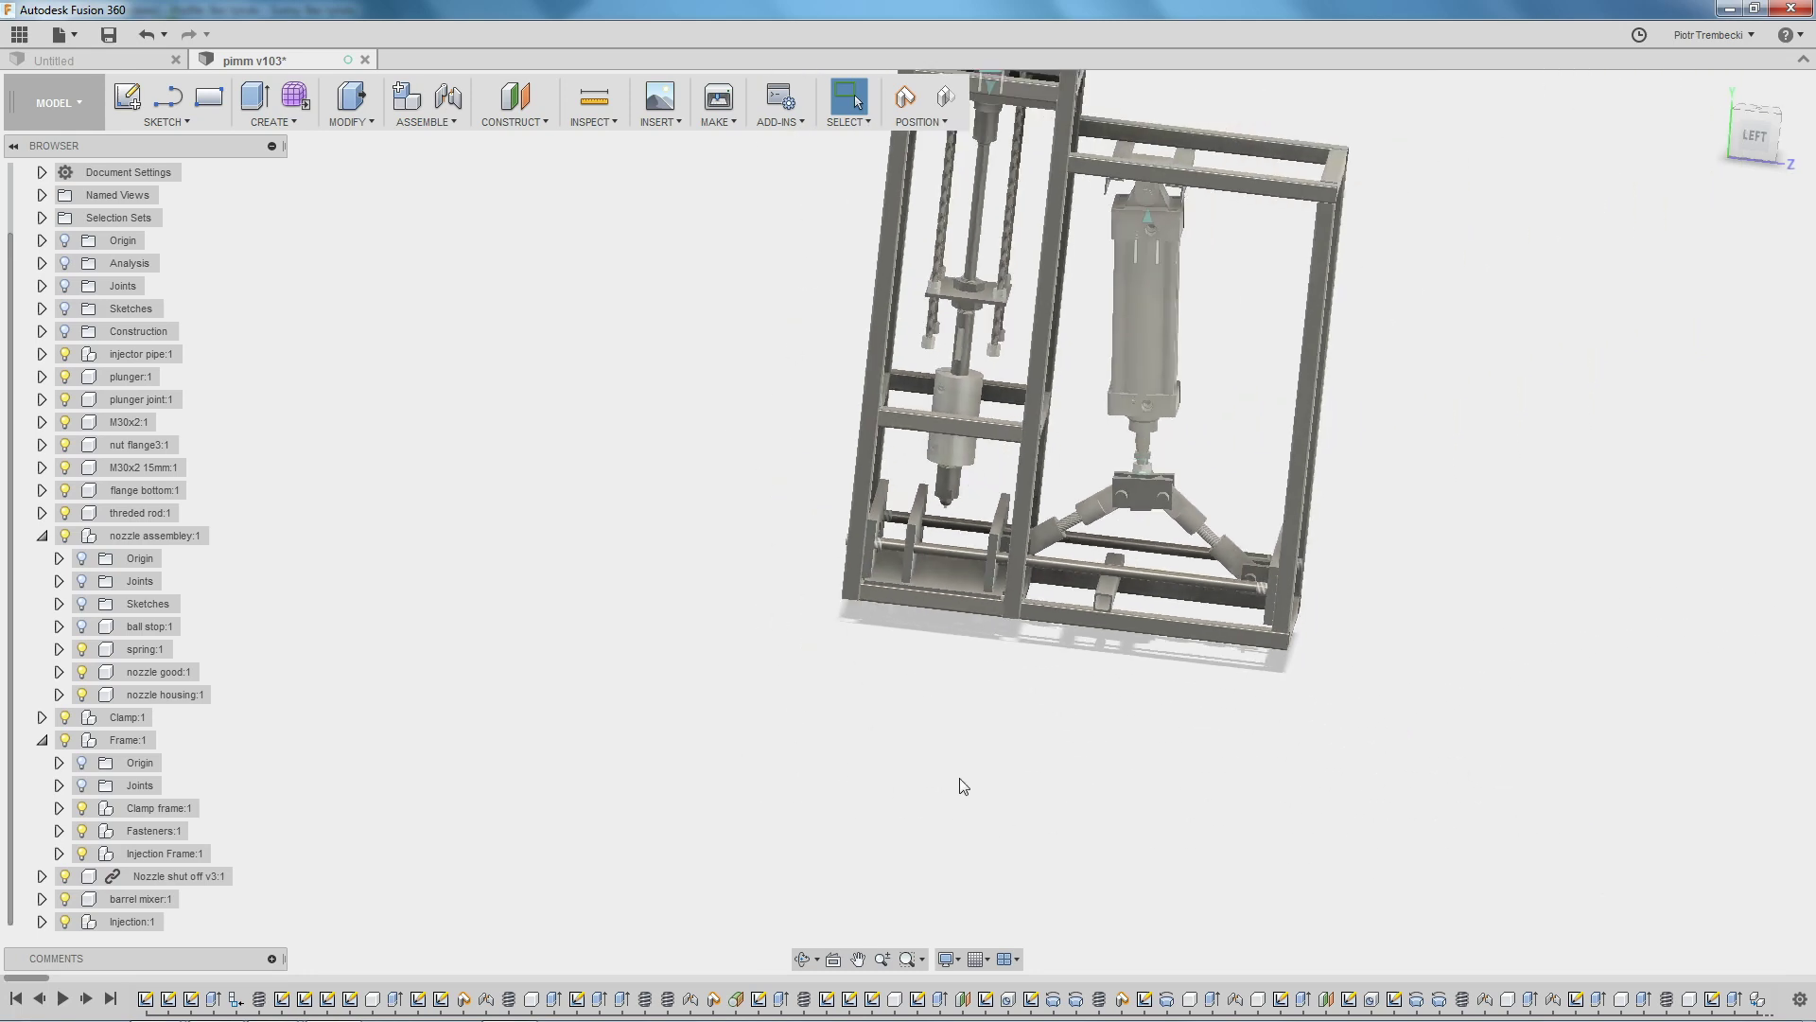
pyautogui.scroll(-2, 815, 700)
pyautogui.scroll(2, 845, 423)
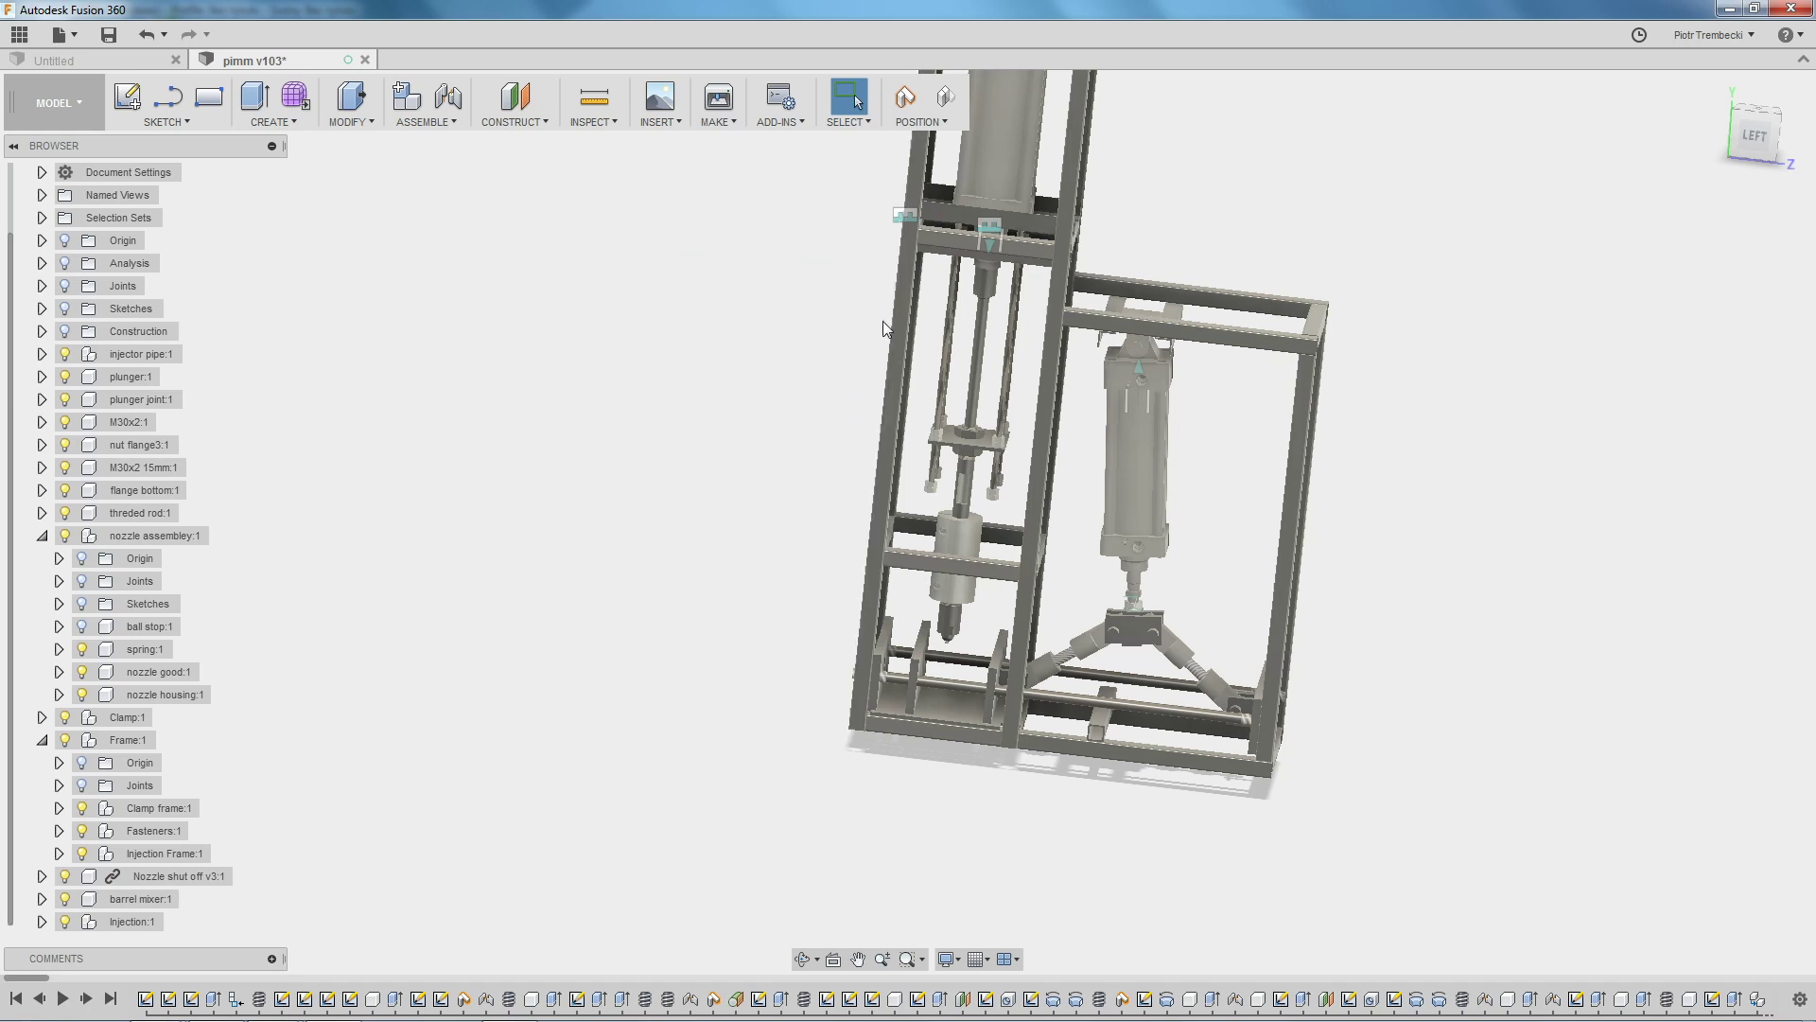
pyautogui.scroll(-2, 770, 450)
# Lower the toggle arms flat, raise them back into a V, and fit the machine with F6.
pyautogui.scroll(-2, 951, 261)
pyautogui.moveTo(951, 261)
pyautogui.keyDown('shift'); pyautogui.mouseDown(button='middle')
pyautogui.moveTo(1037, 275)
pyautogui.moveTo(1029, 287)
pyautogui.mouseUp(button='middle'); pyautogui.keyUp('shift')
pyautogui.scroll(2, 972, 667)
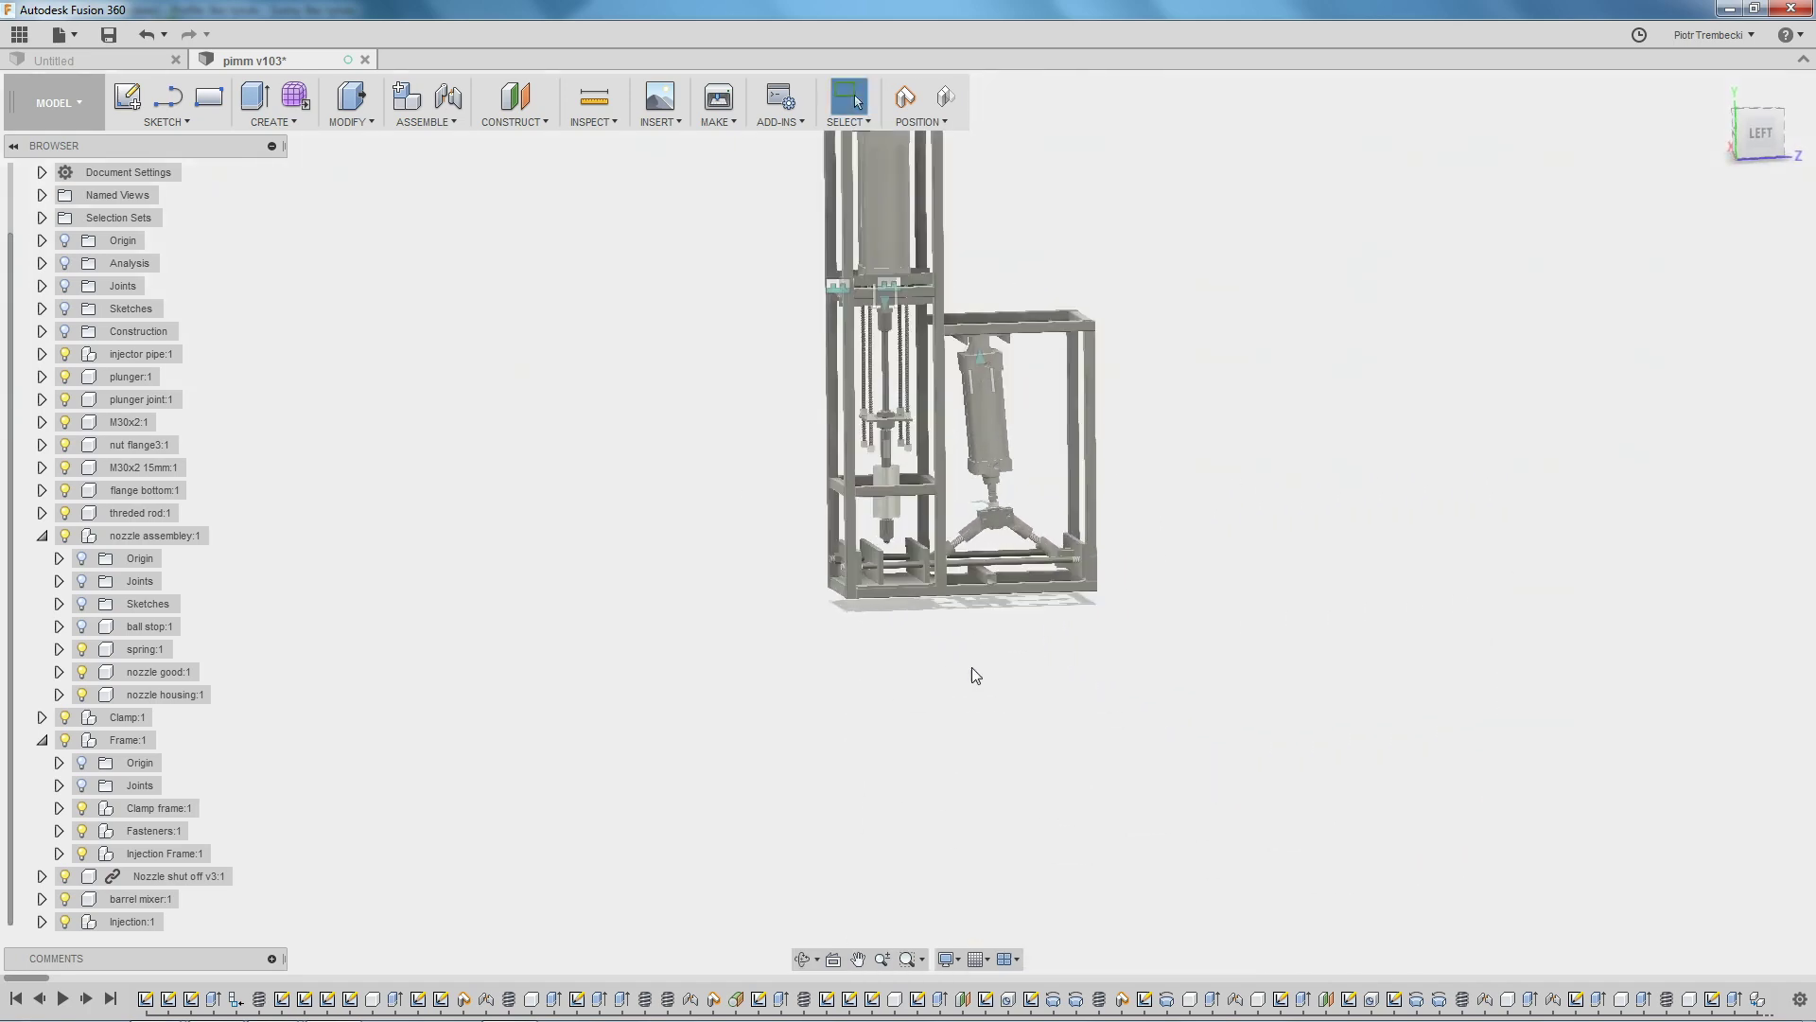
pyautogui.scroll(2, 971, 669)
pyautogui.scroll(2, 1019, 448)
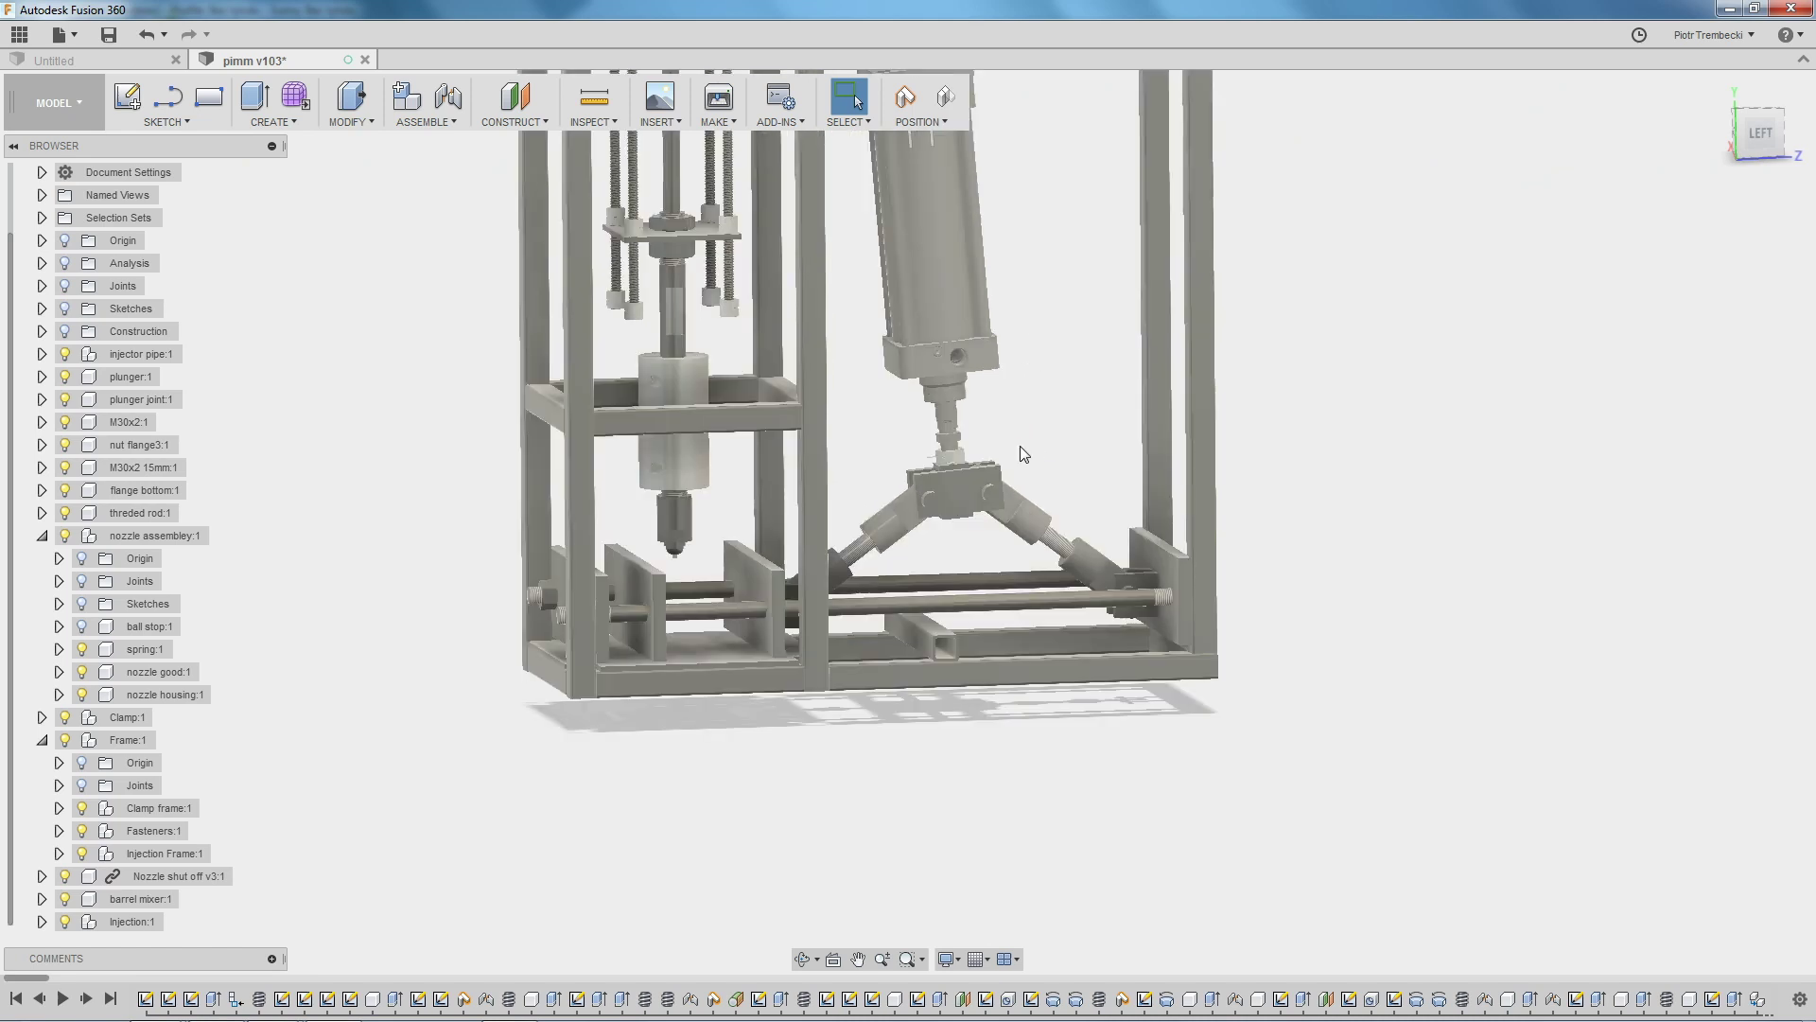
pyautogui.moveTo(963, 492)
pyautogui.mouseDown()
pyautogui.moveTo(955, 620)
pyautogui.moveTo(950, 398)
pyautogui.mouseUp()
pyautogui.moveTo(999, 734)
pyautogui.keyDown('shift'); pyautogui.mouseDown(button='middle')
pyautogui.moveTo(970, 731)
pyautogui.moveTo(1009, 621)
pyautogui.mouseUp(button='middle'); pyautogui.keyUp('shift')
pyautogui.keyDown('shift'); pyautogui.moveTo(641, 539); pyautogui.dragTo(910, 686, button='middle'); pyautogui.keyUp('shift')
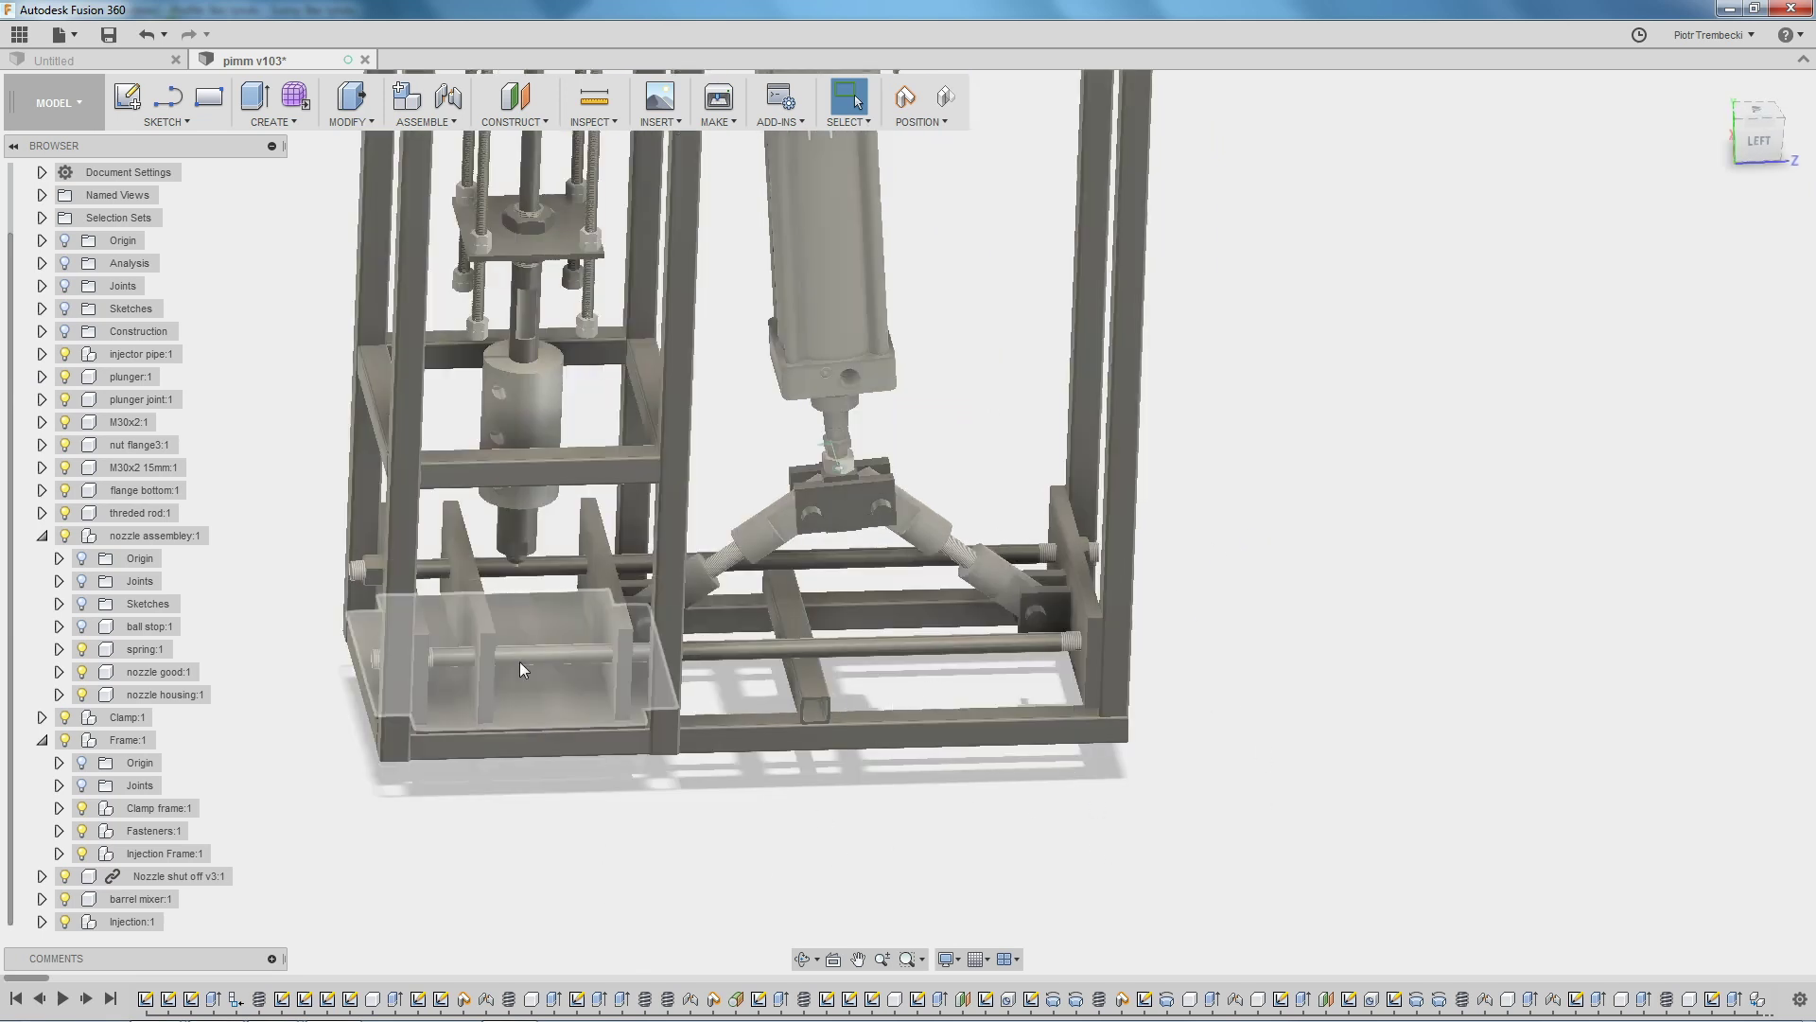
pyautogui.press('F6')
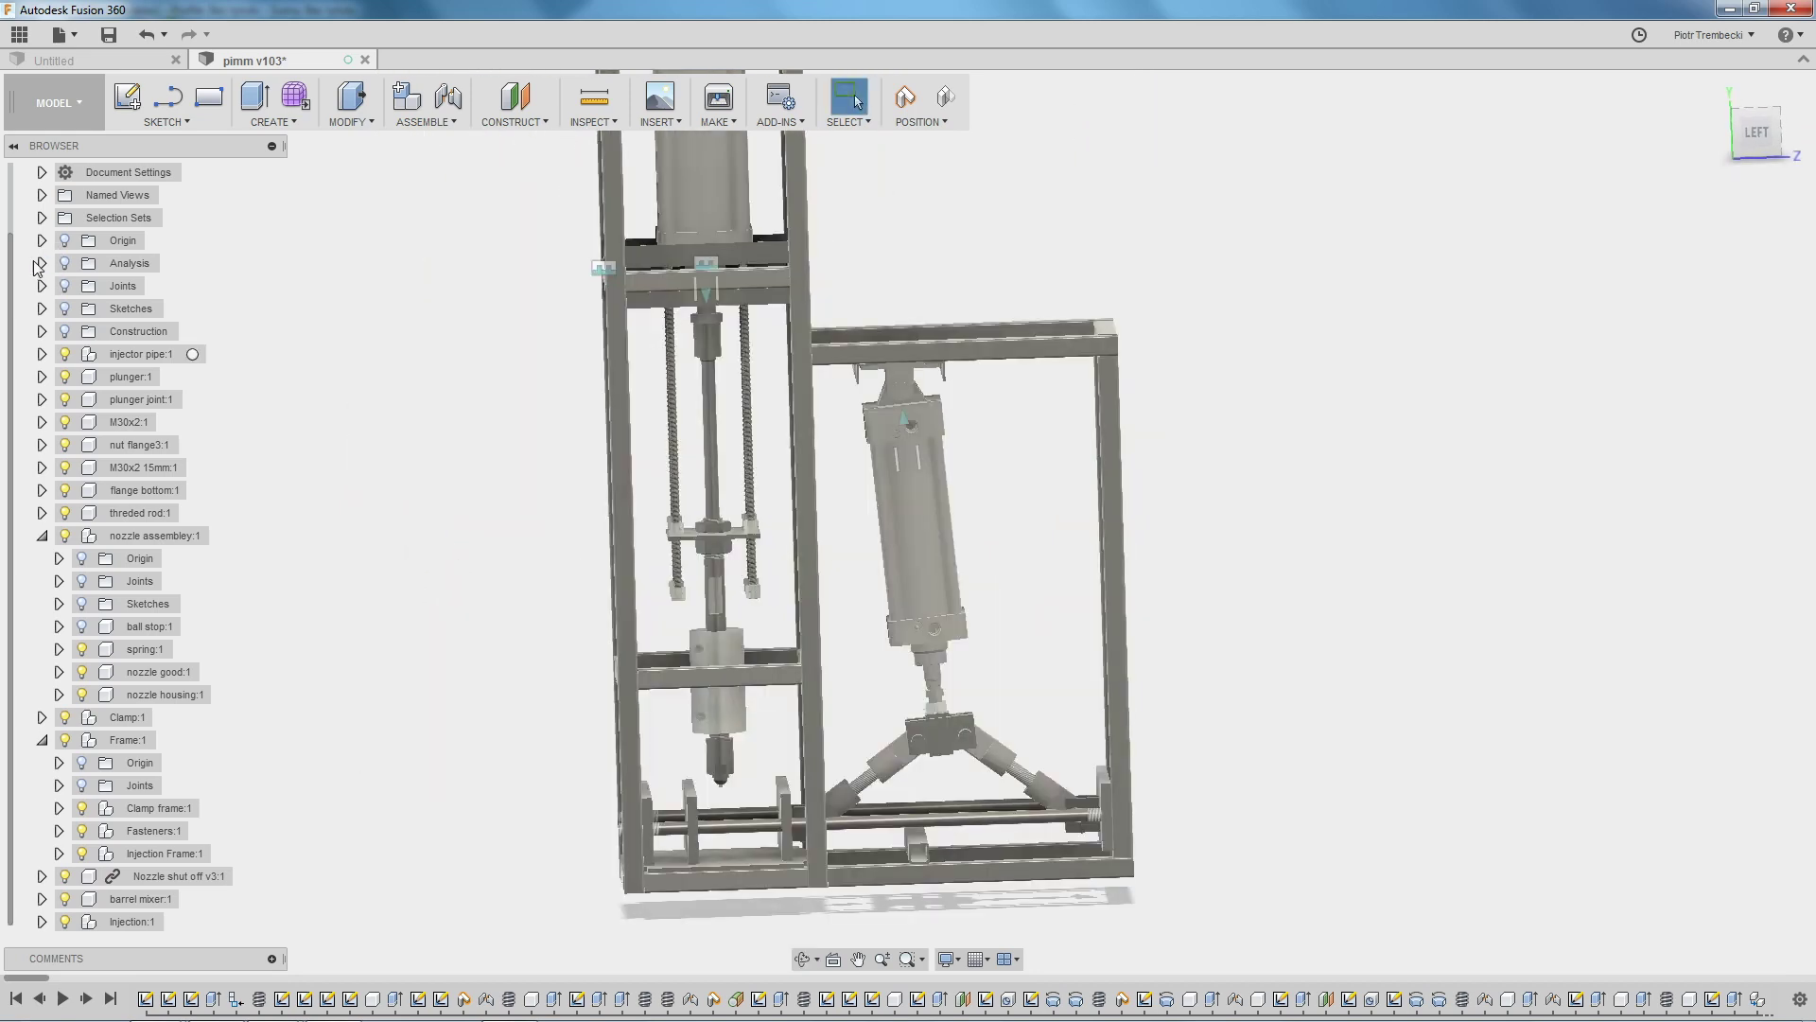
# Turn on the section cut, orbit to the front and zoom in on the nozzle tip and spring.
pyautogui.click(64, 265)
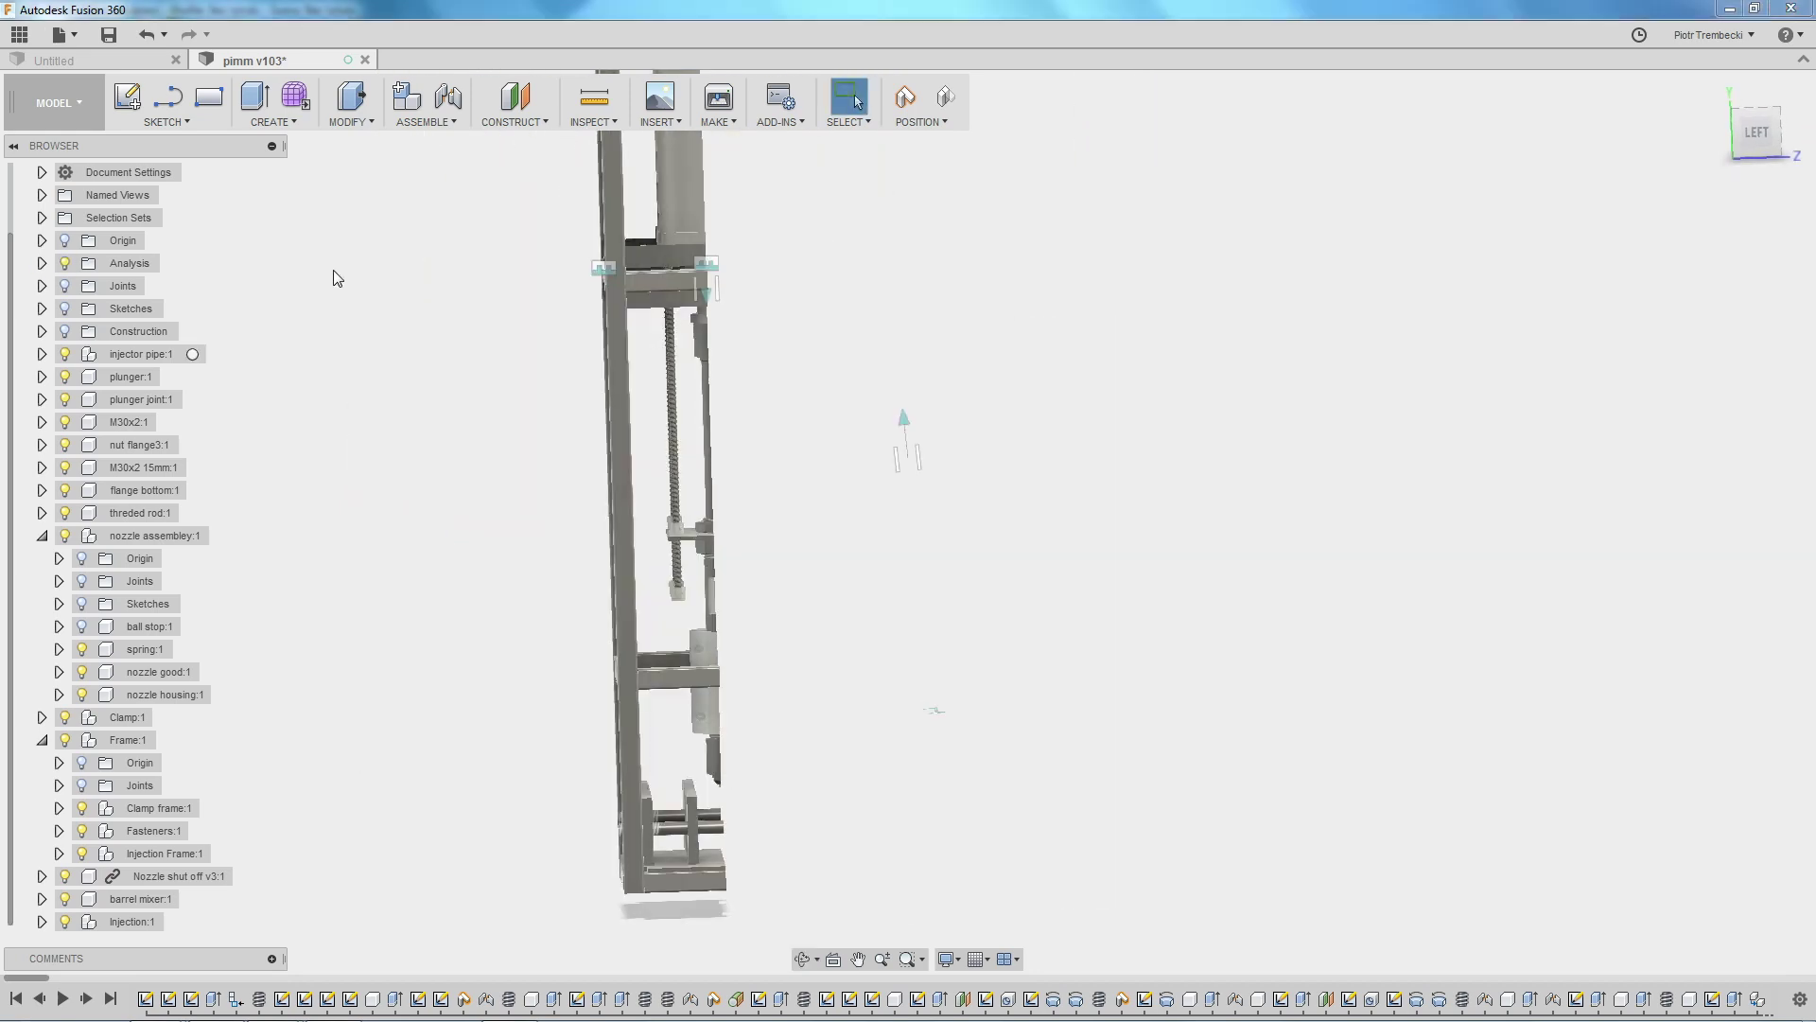
pyautogui.moveTo(1251, 463)
pyautogui.keyDown('shift'); pyautogui.mouseDown(button='middle')
pyautogui.moveTo(1190, 364)
pyautogui.moveTo(1082, 471)
pyautogui.moveTo(1062, 422)
pyautogui.moveTo(1035, 429)
pyautogui.moveTo(1030, 462)
pyautogui.moveTo(1052, 437)
pyautogui.mouseUp(button='middle'); pyautogui.keyUp('shift')
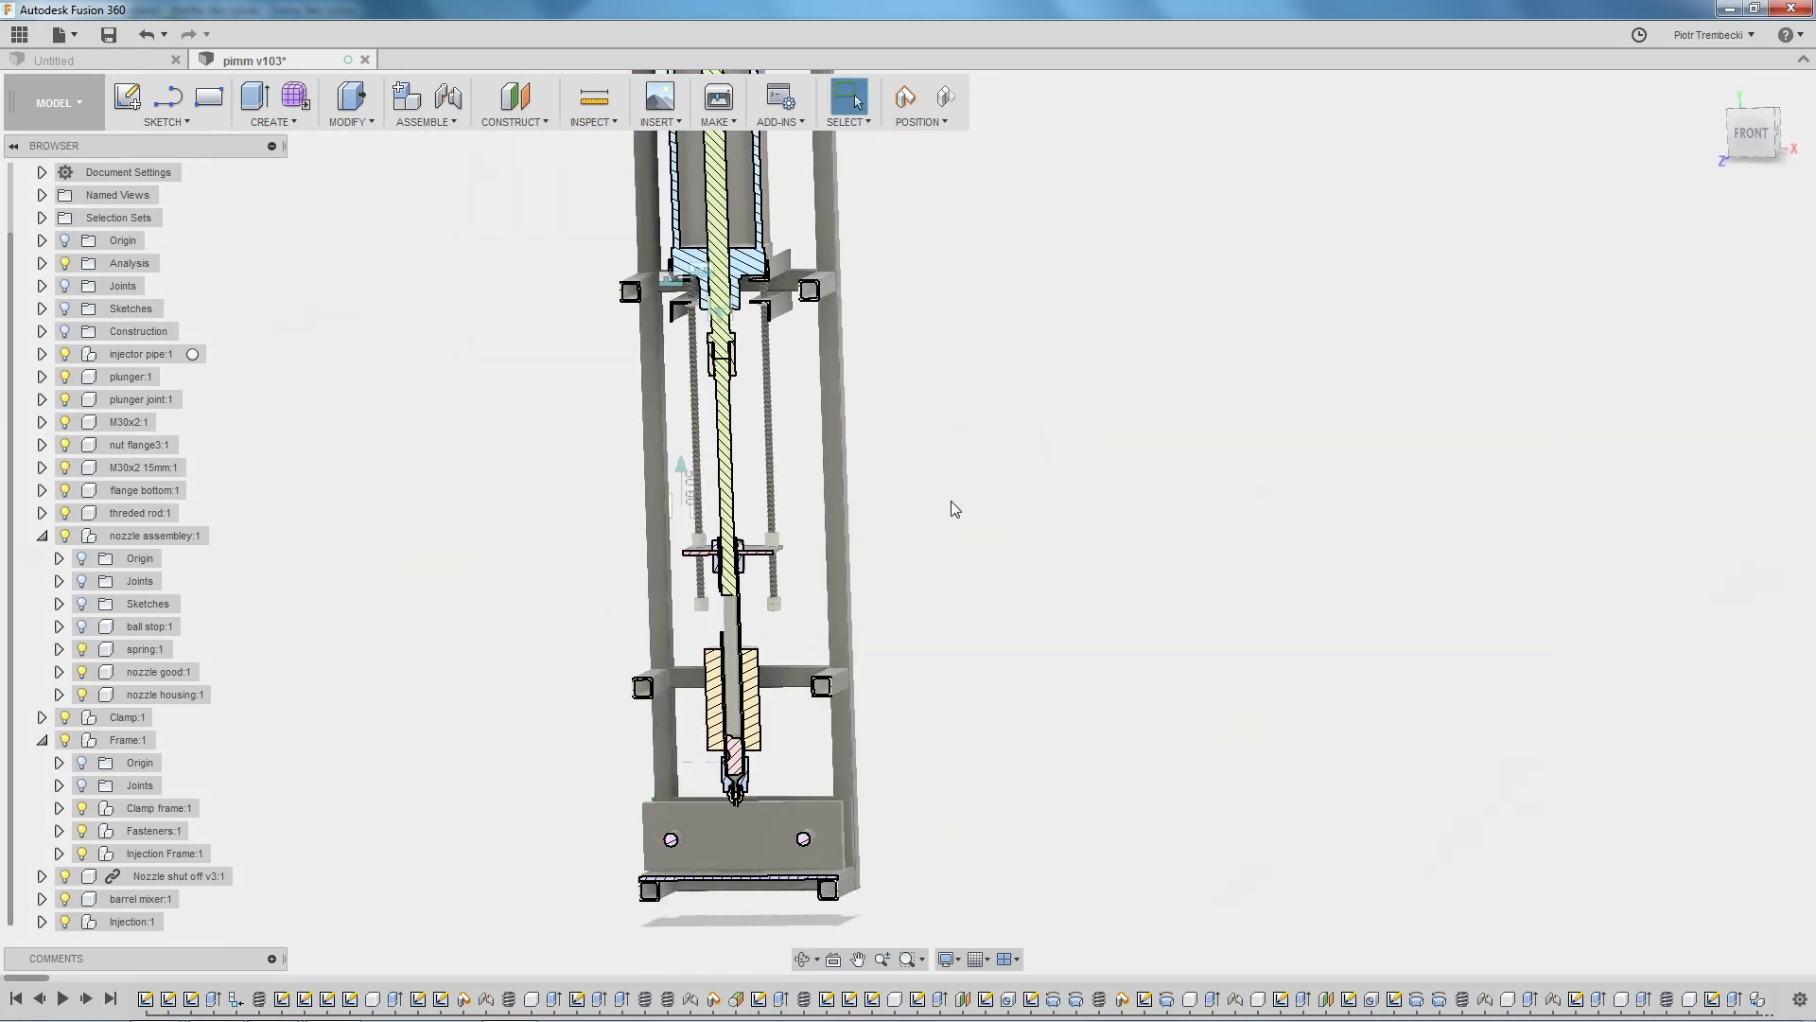
pyautogui.scroll(3, 687, 513)
pyautogui.scroll(3, 686, 514)
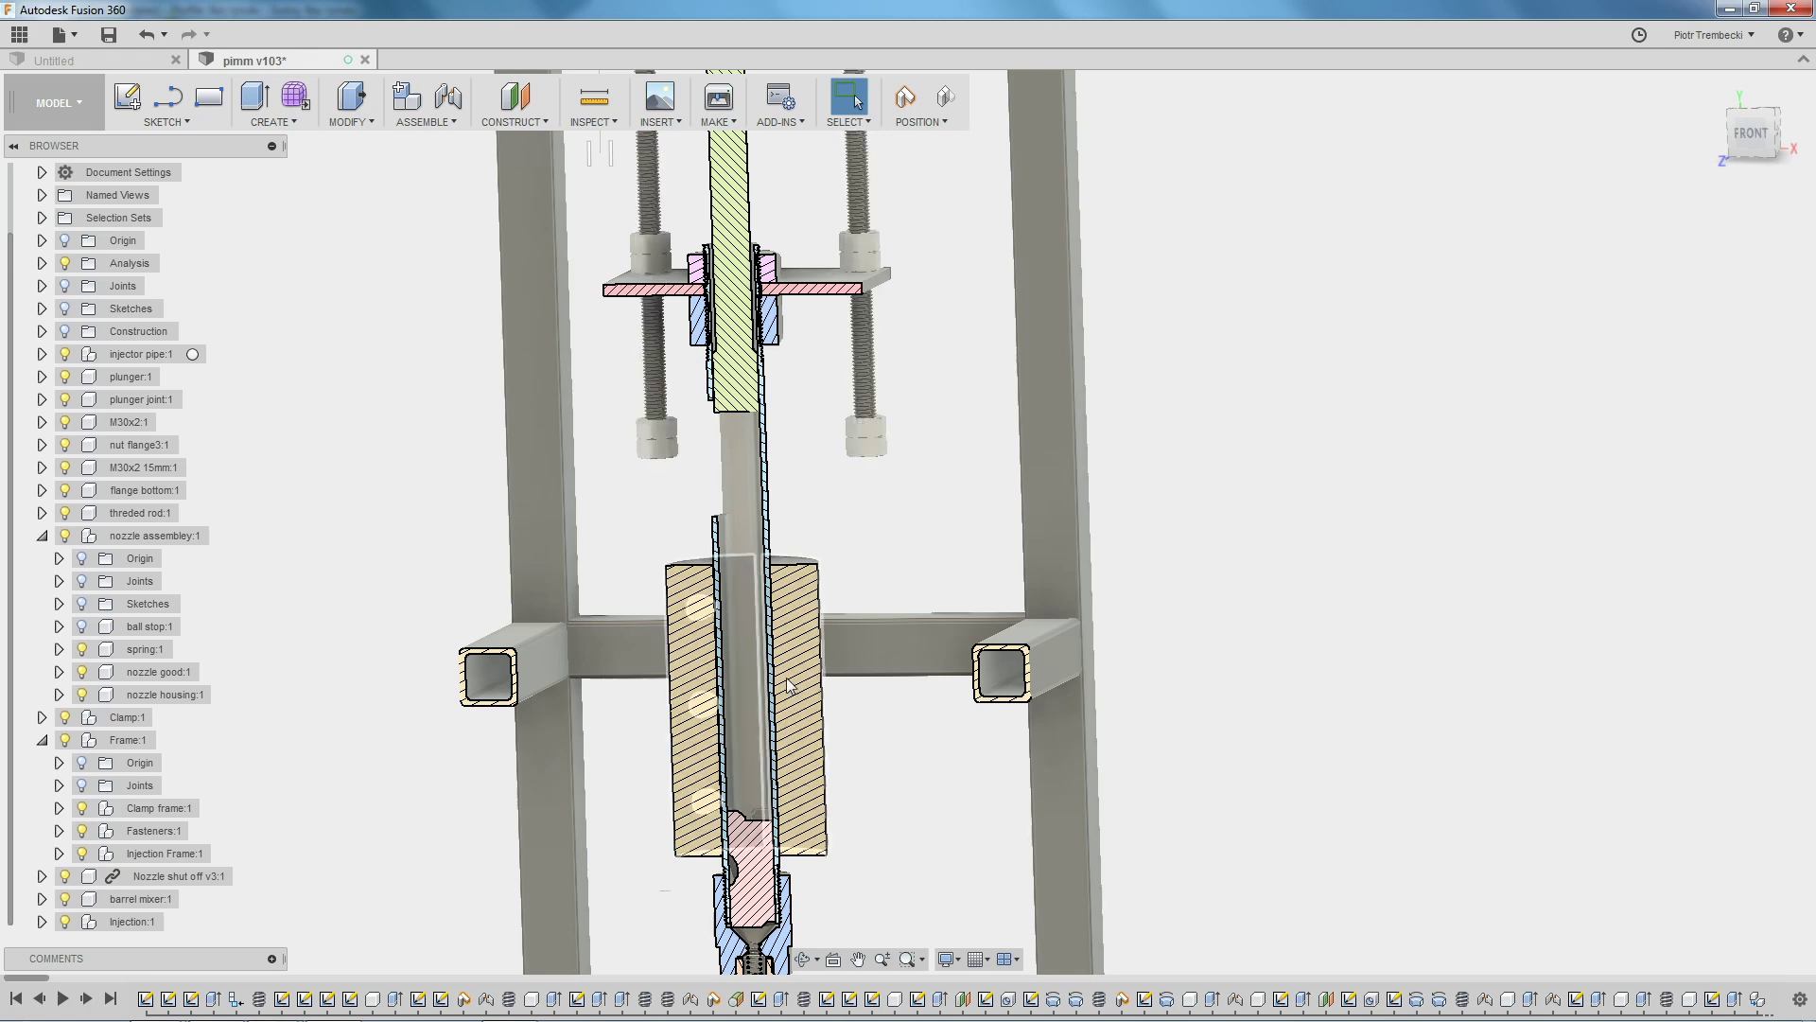
pyautogui.scroll(-2, 951, 738)
pyautogui.scroll(3, 860, 867)
pyautogui.scroll(2, 861, 867)
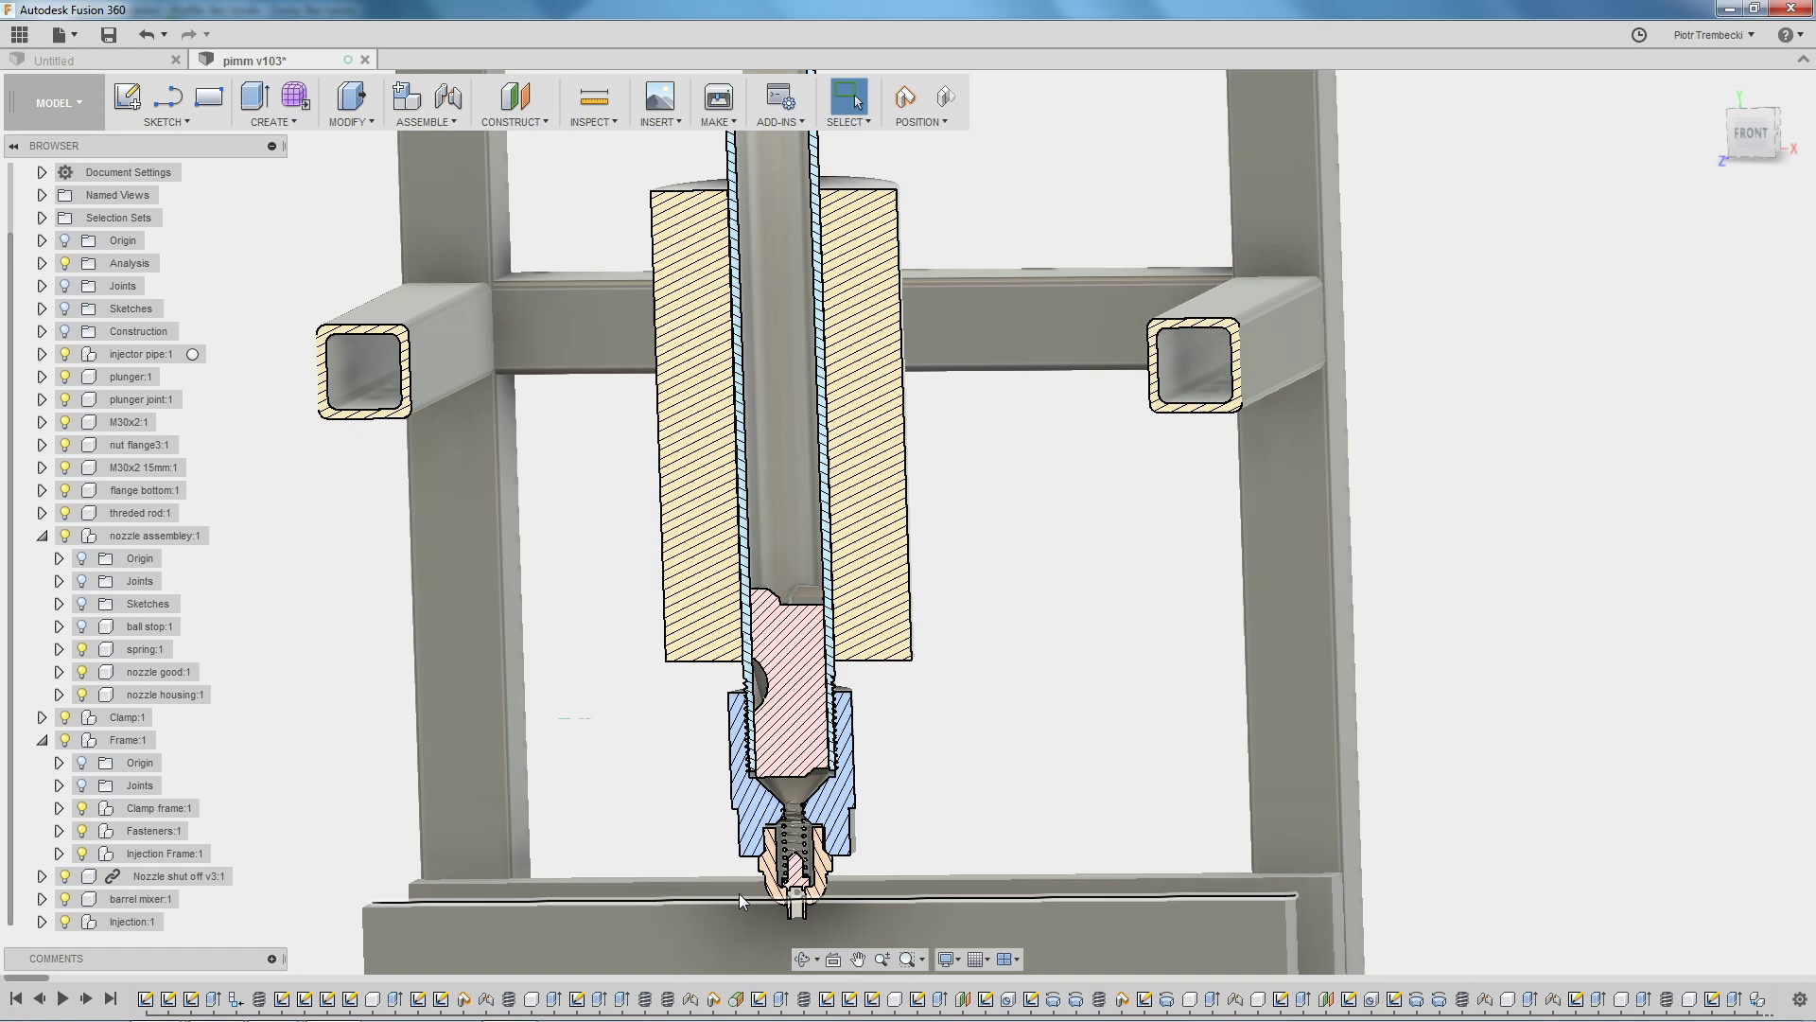
pyautogui.scroll(3, 740, 893)
pyautogui.scroll(-3, 978, 654)
pyautogui.scroll(-2, 1001, 683)
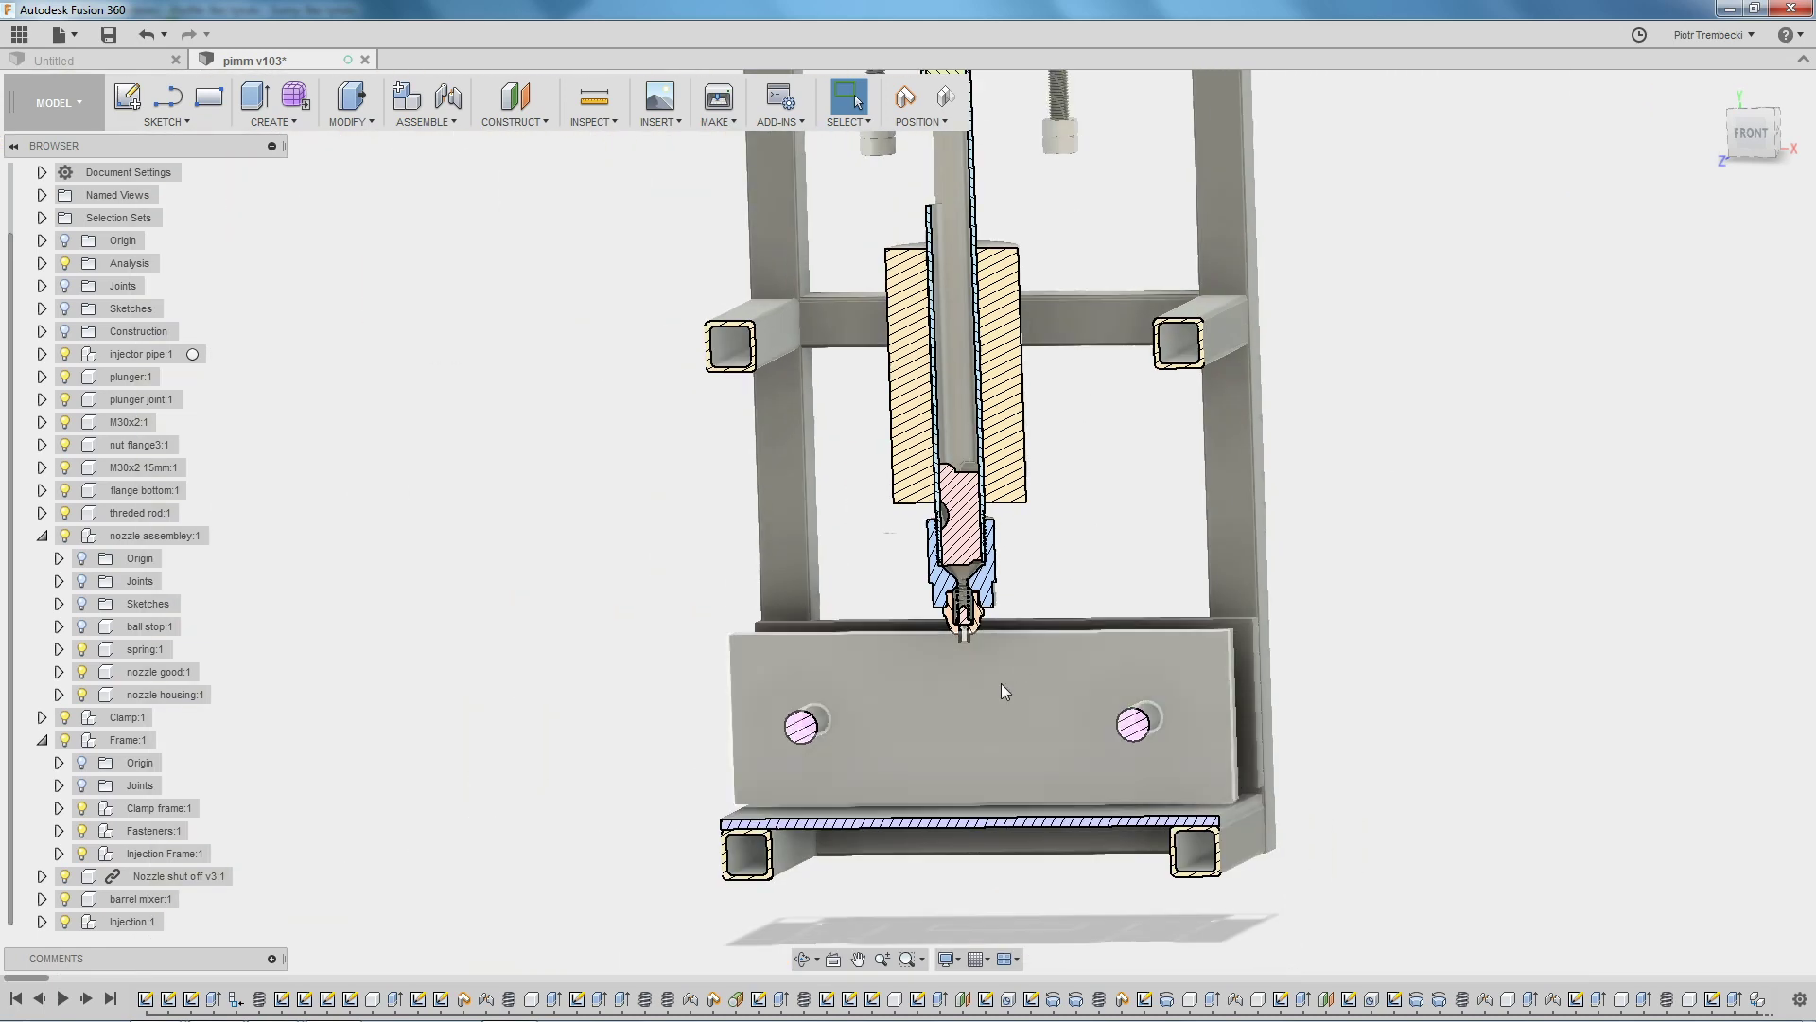
pyautogui.scroll(3, 944, 599)
pyautogui.scroll(2, 1126, 503)
pyautogui.scroll(3, 933, 632)
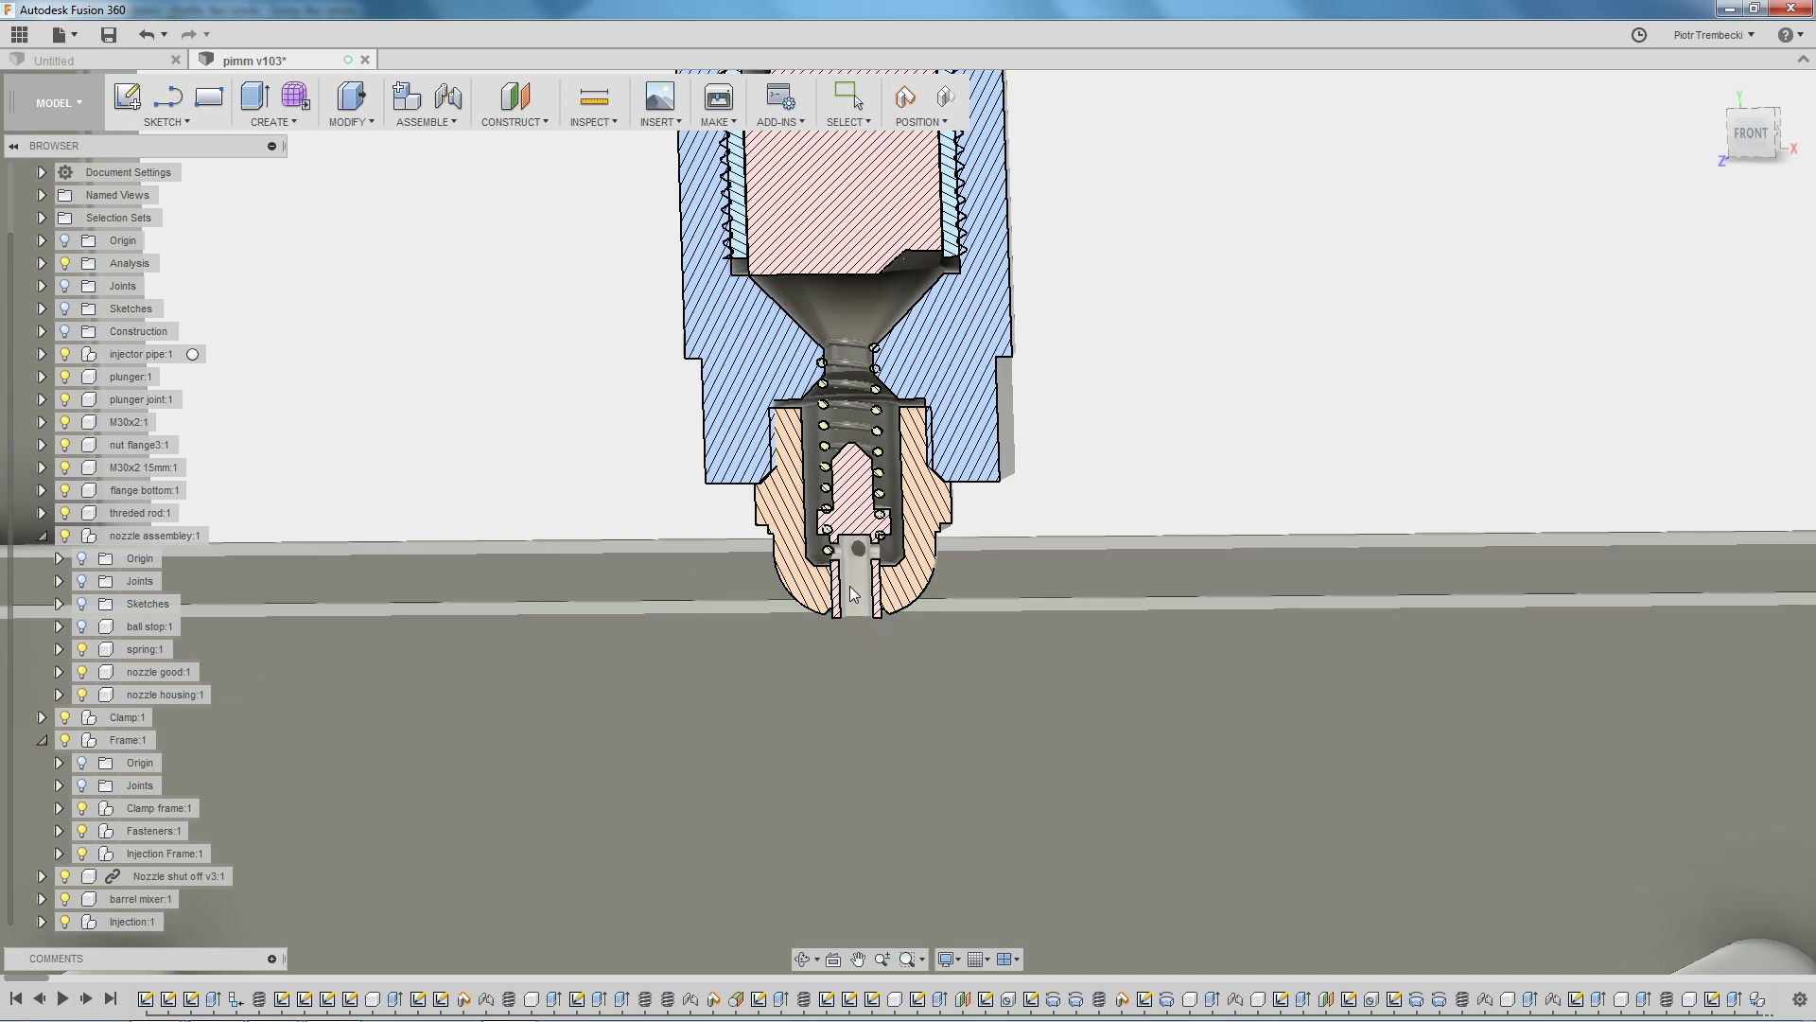
# Pull the nozzle tip out of its housing, push it back in, and zoom closer.
pyautogui.moveTo(853, 594); pyautogui.dragTo(922, 695)
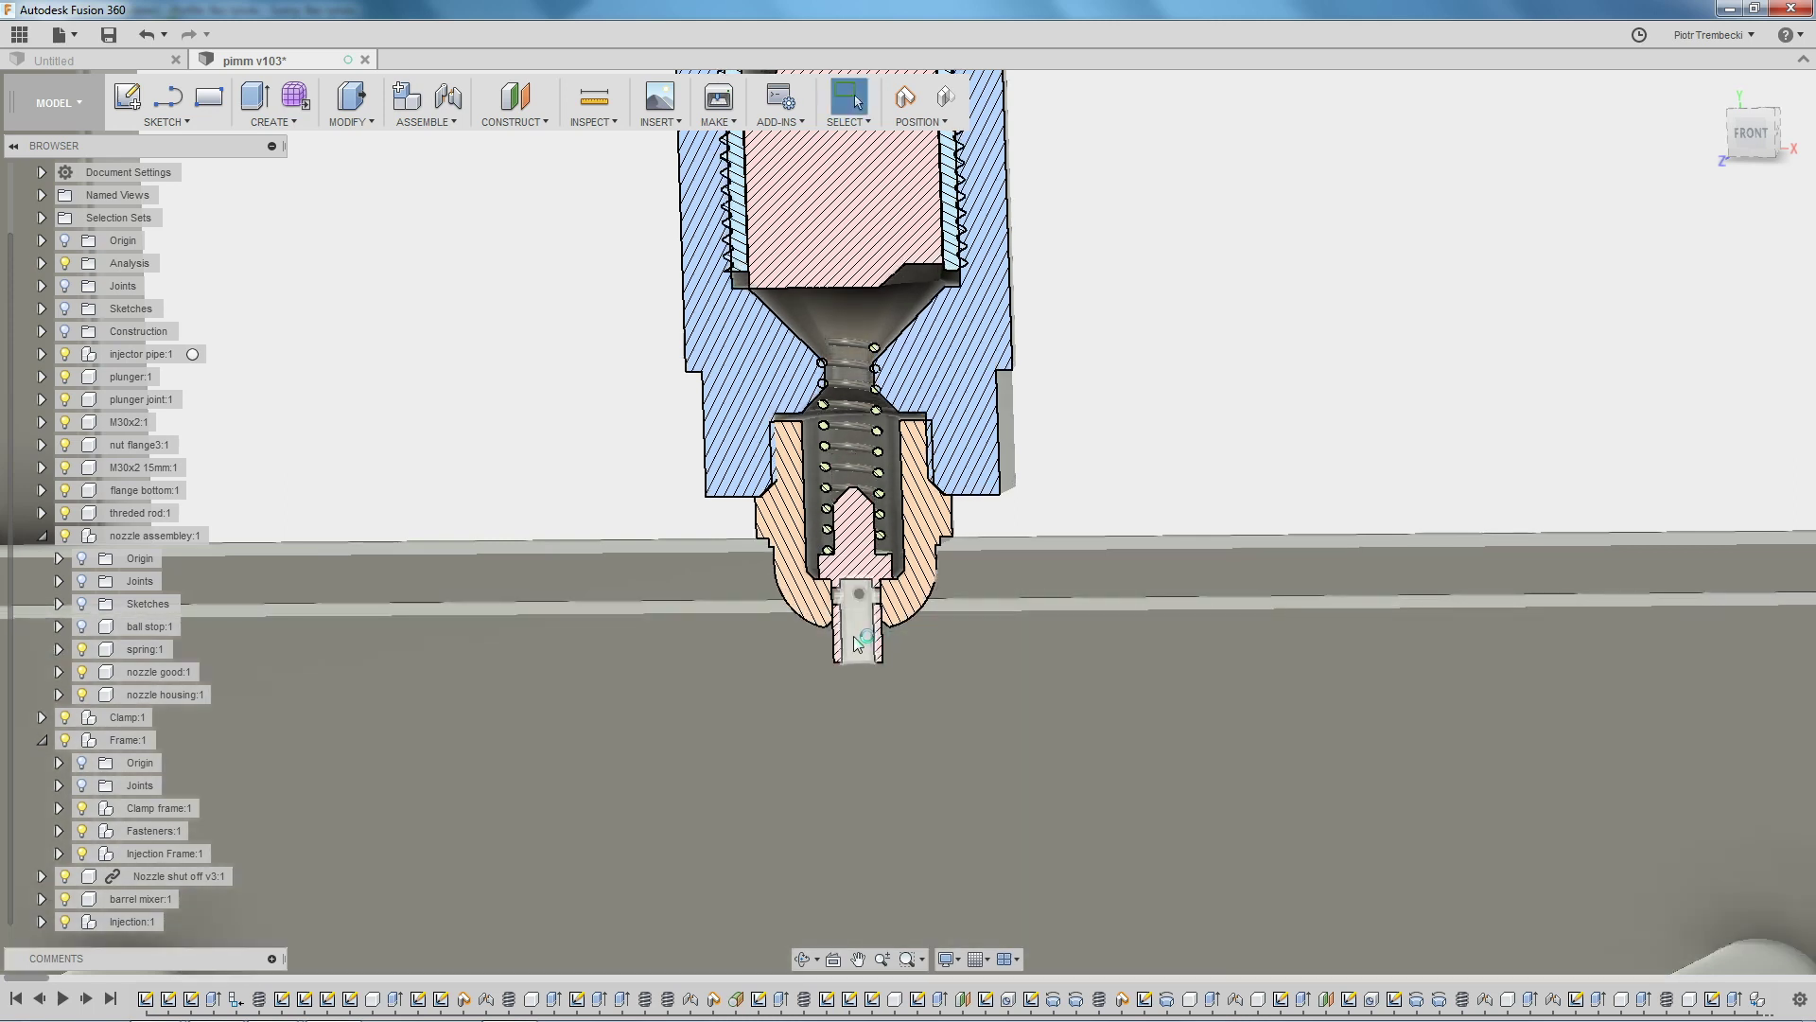
pyautogui.moveTo(859, 648); pyautogui.dragTo(858, 593)
pyautogui.scroll(4, 828, 613)
pyautogui.scroll(1, 857, 615)
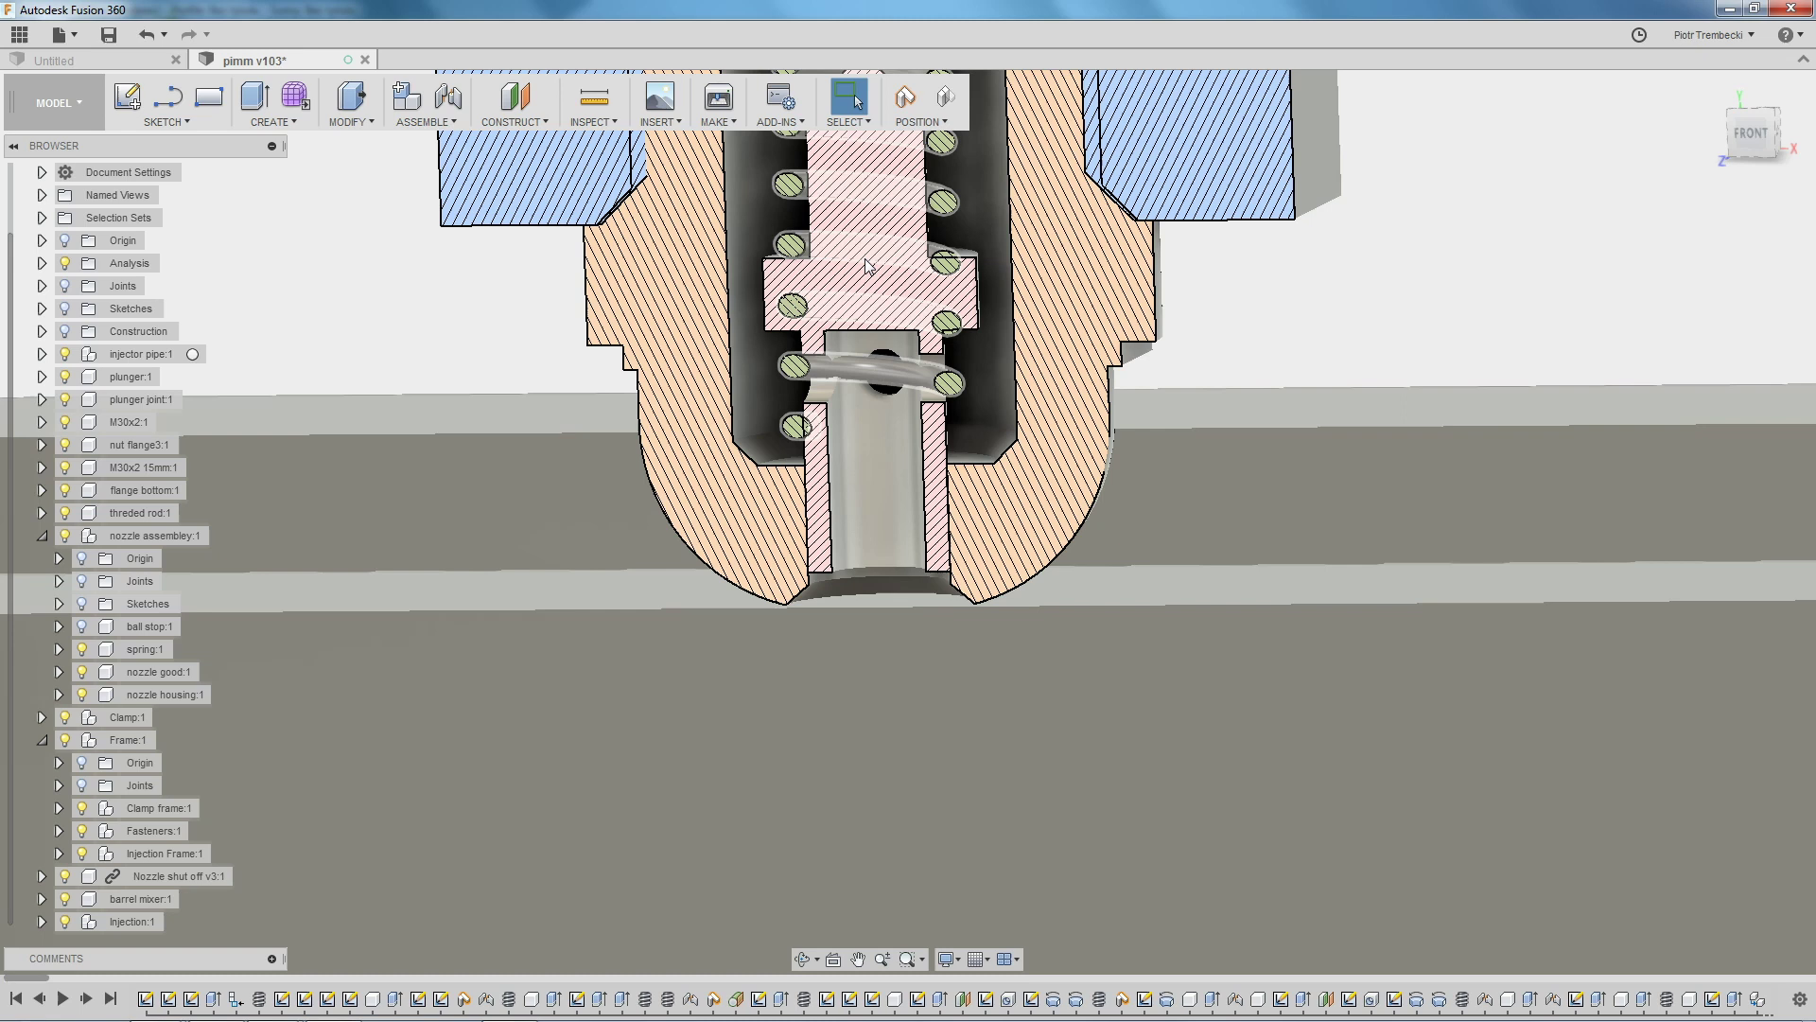
# Drag the plunger down to stretch the spring and back up, leaving it slightly lower.
pyautogui.moveTo(866, 265)
pyautogui.mouseDown()
pyautogui.moveTo(880, 640)
pyautogui.moveTo(876, 603)
pyautogui.mouseUp()
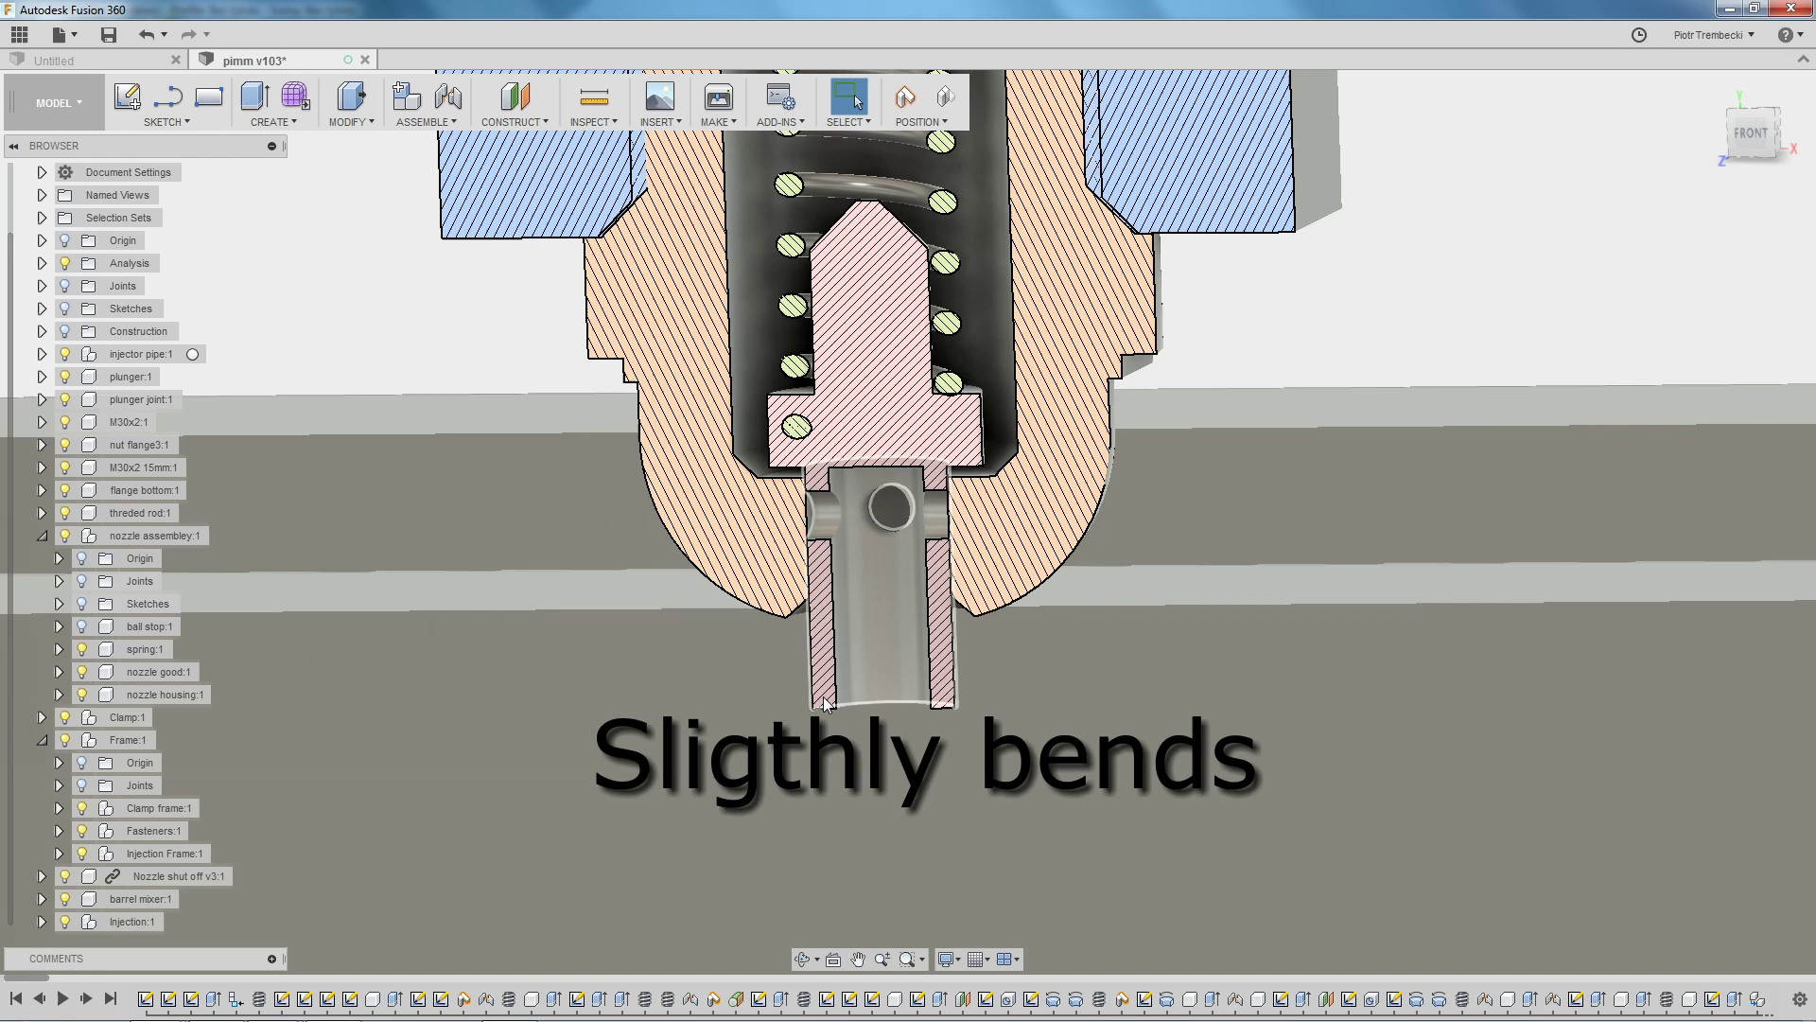
pyautogui.moveTo(892, 671)
pyautogui.mouseDown()
pyautogui.moveTo(889, 610)
pyautogui.moveTo(860, 586)
pyautogui.mouseUp()
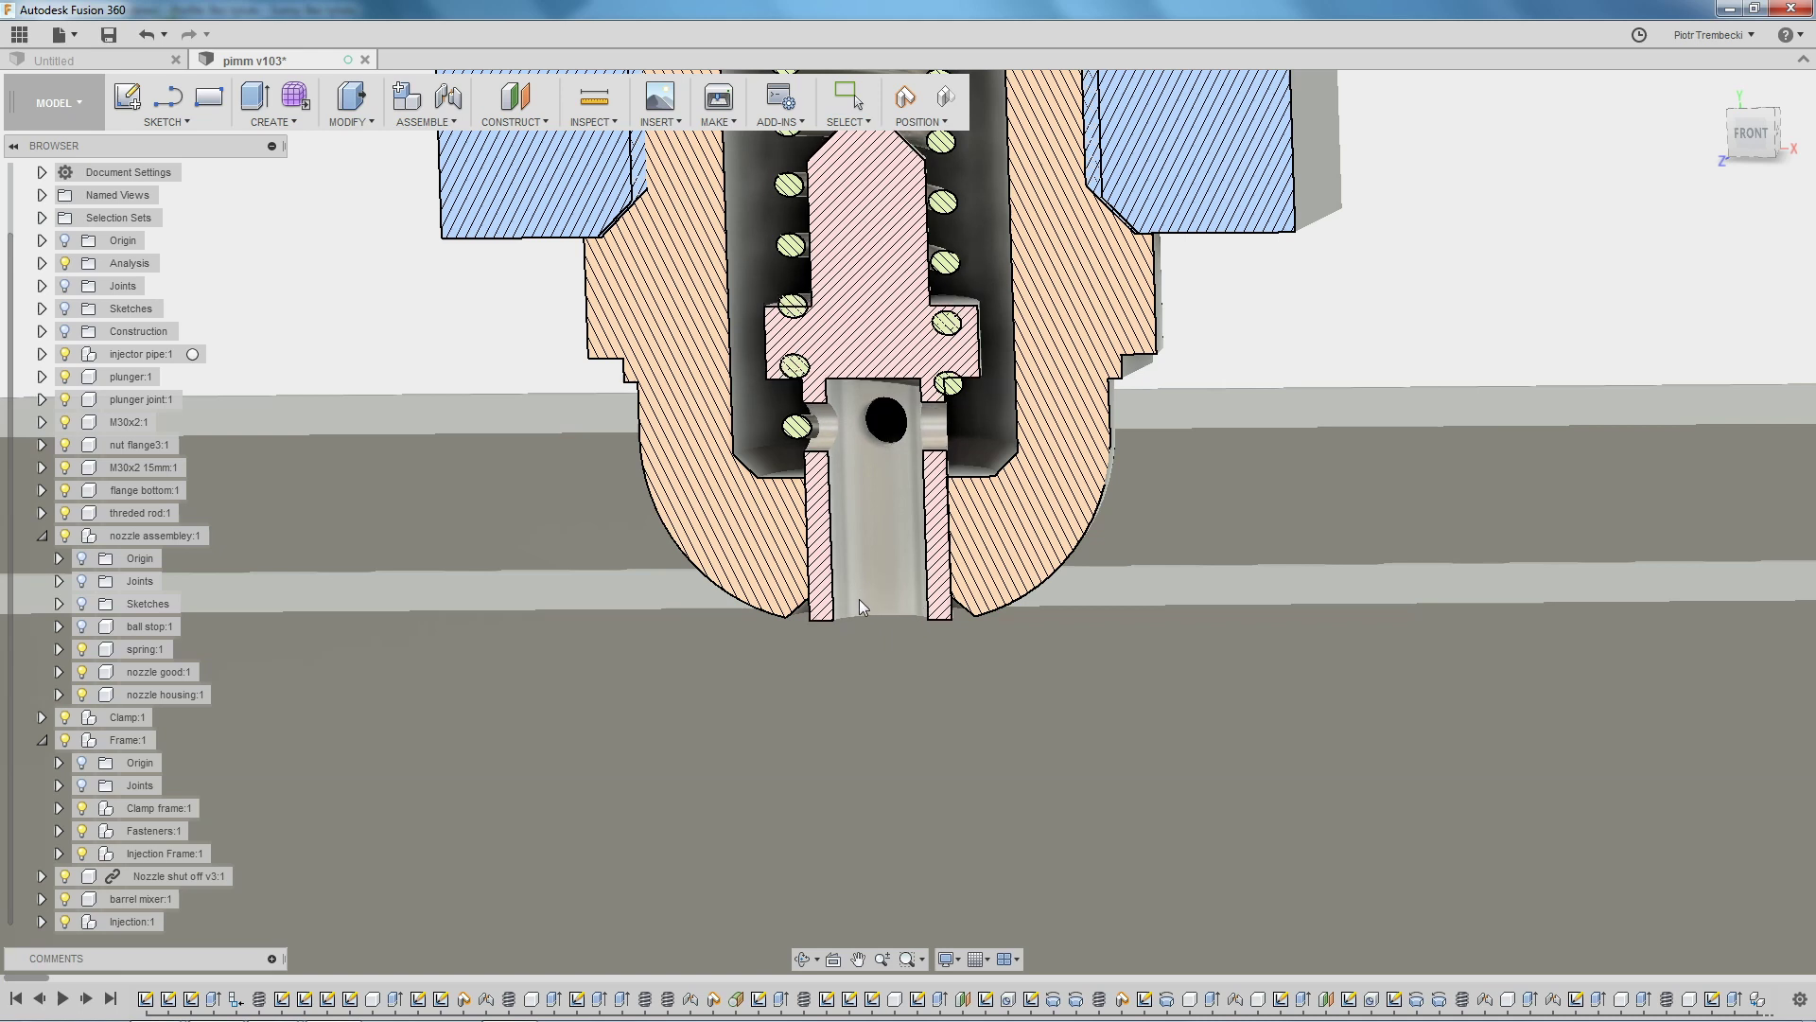
pyautogui.moveTo(861, 594)
pyautogui.mouseDown()
pyautogui.moveTo(872, 528)
pyautogui.moveTo(793, 628)
pyautogui.mouseUp()
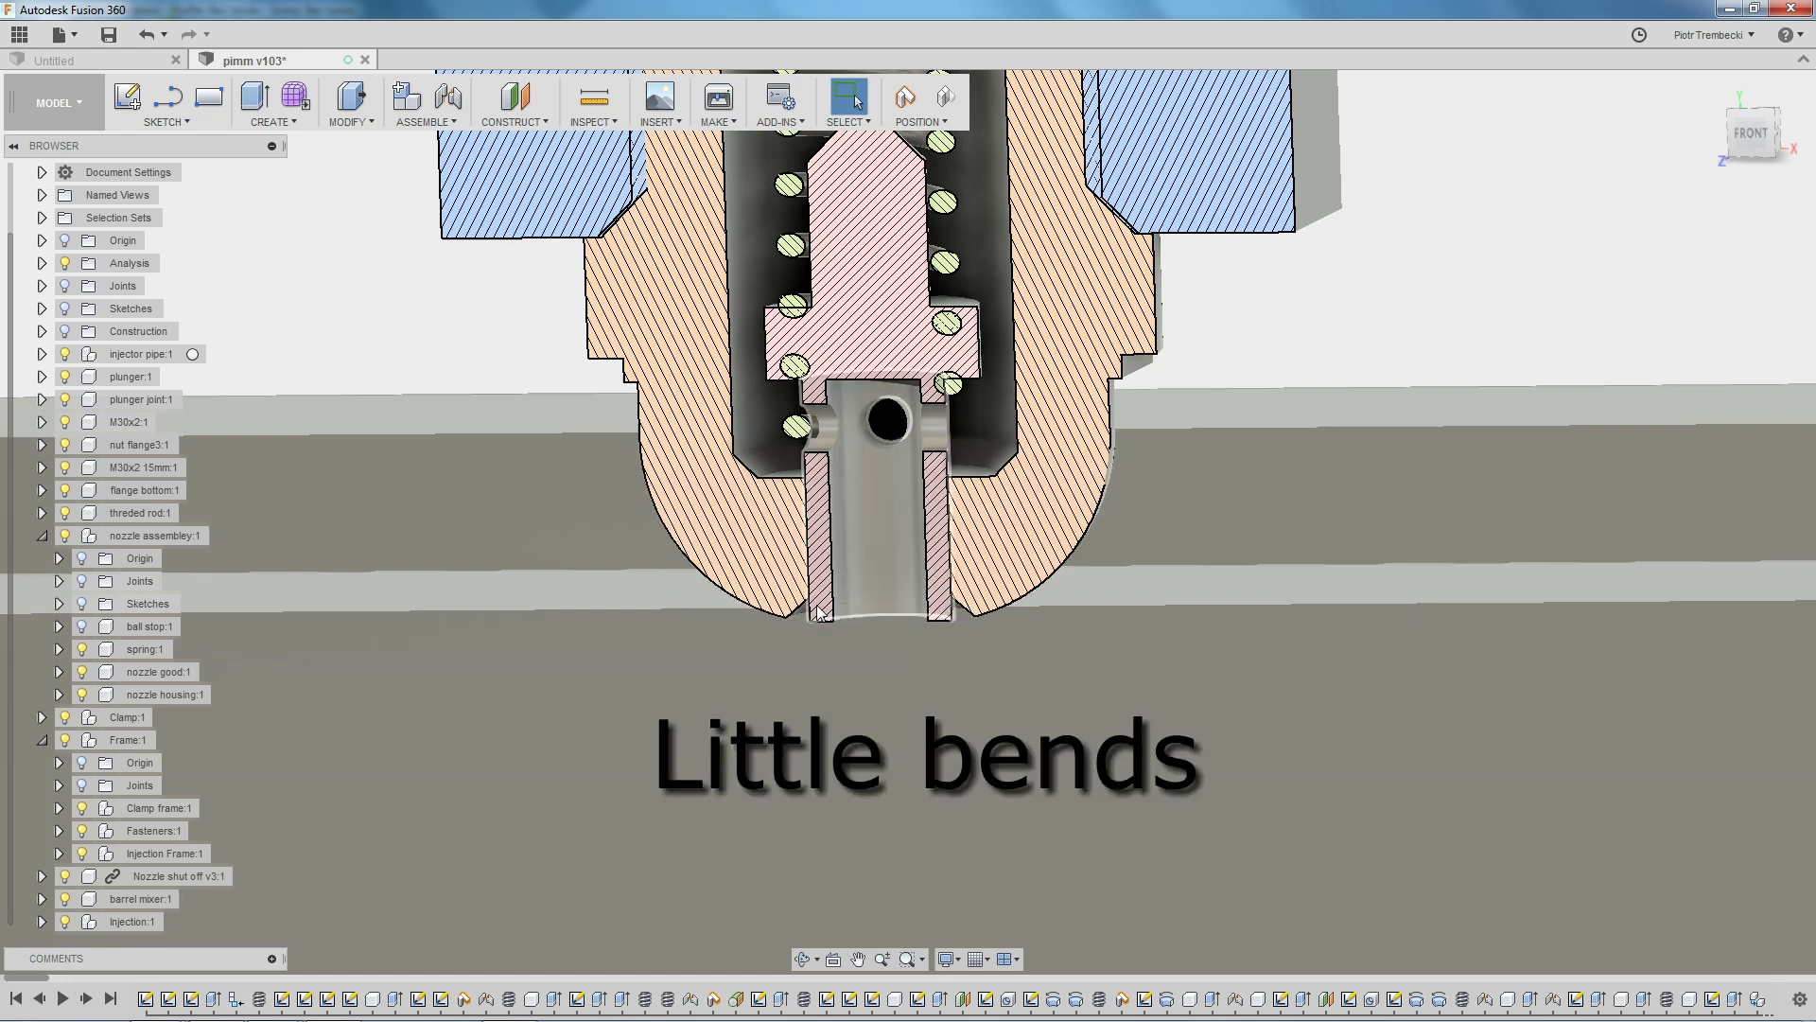
pyautogui.moveTo(819, 613); pyautogui.dragTo(855, 573)
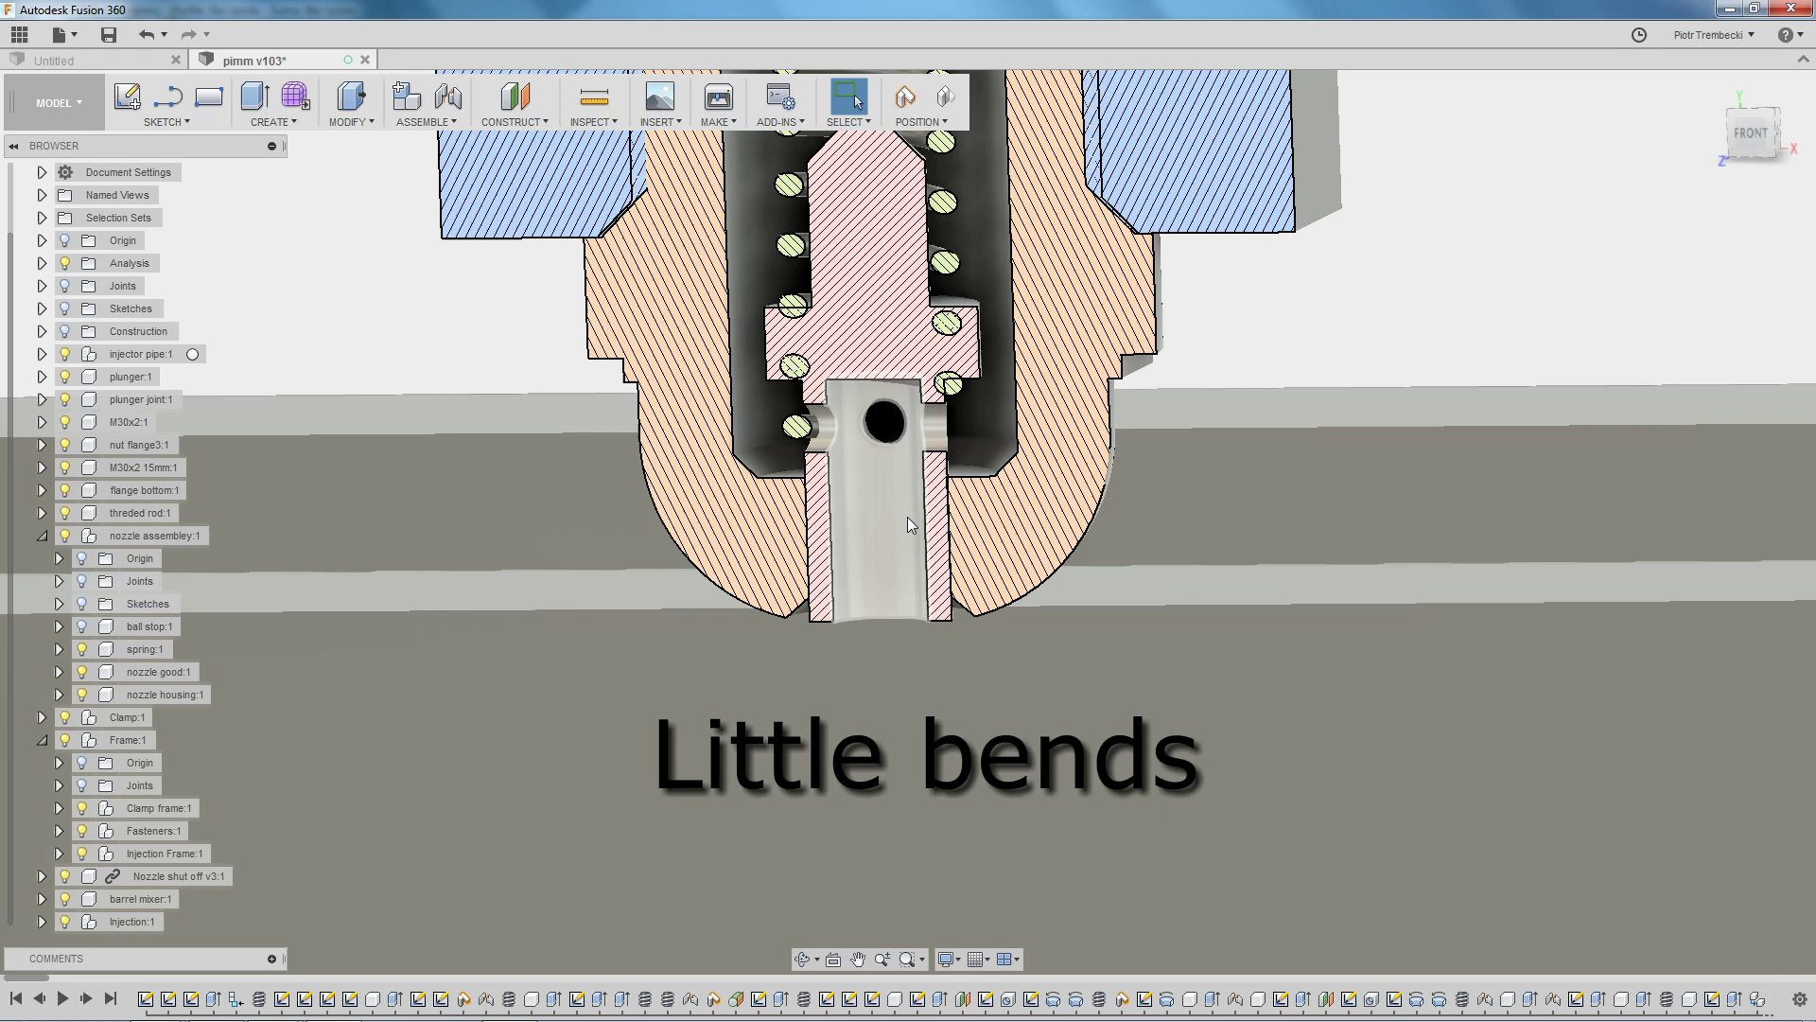
pyautogui.moveTo(850, 511)
pyautogui.mouseDown()
pyautogui.moveTo(913, 620)
pyautogui.moveTo(876, 519)
pyautogui.mouseUp()
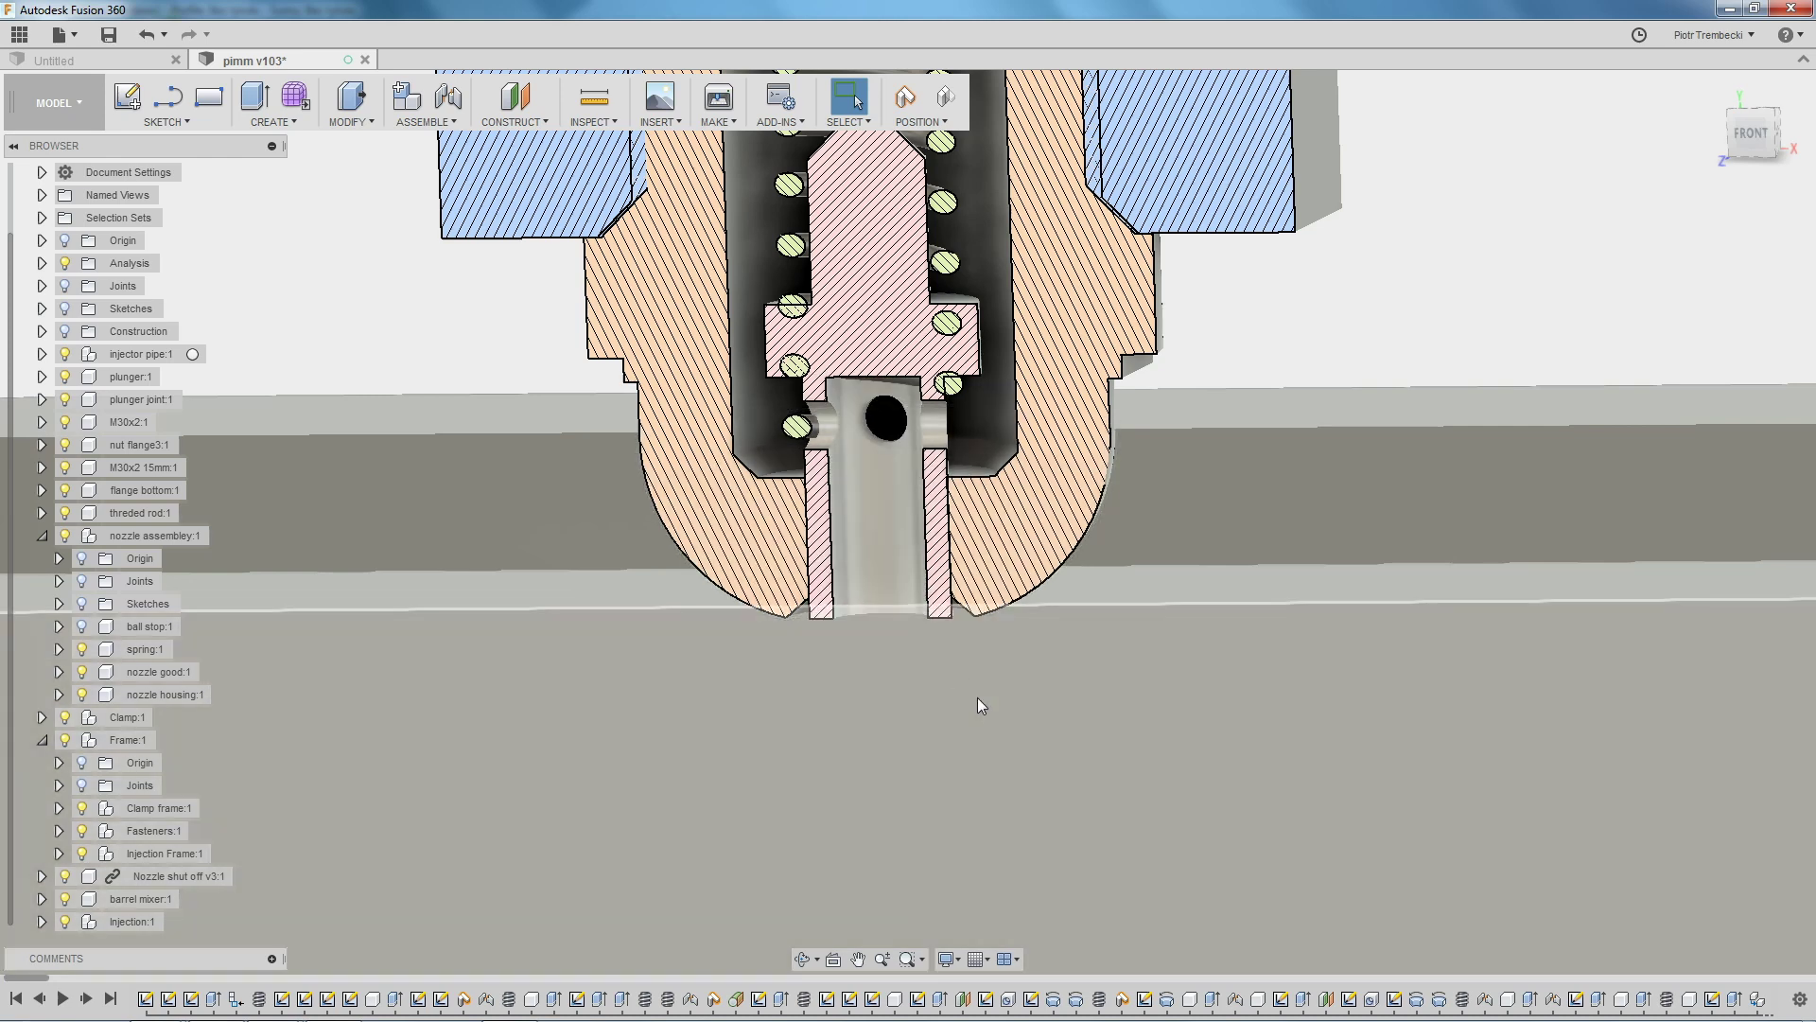
pyautogui.scroll(-2, 787, 725)
pyautogui.scroll(-2, 787, 725)
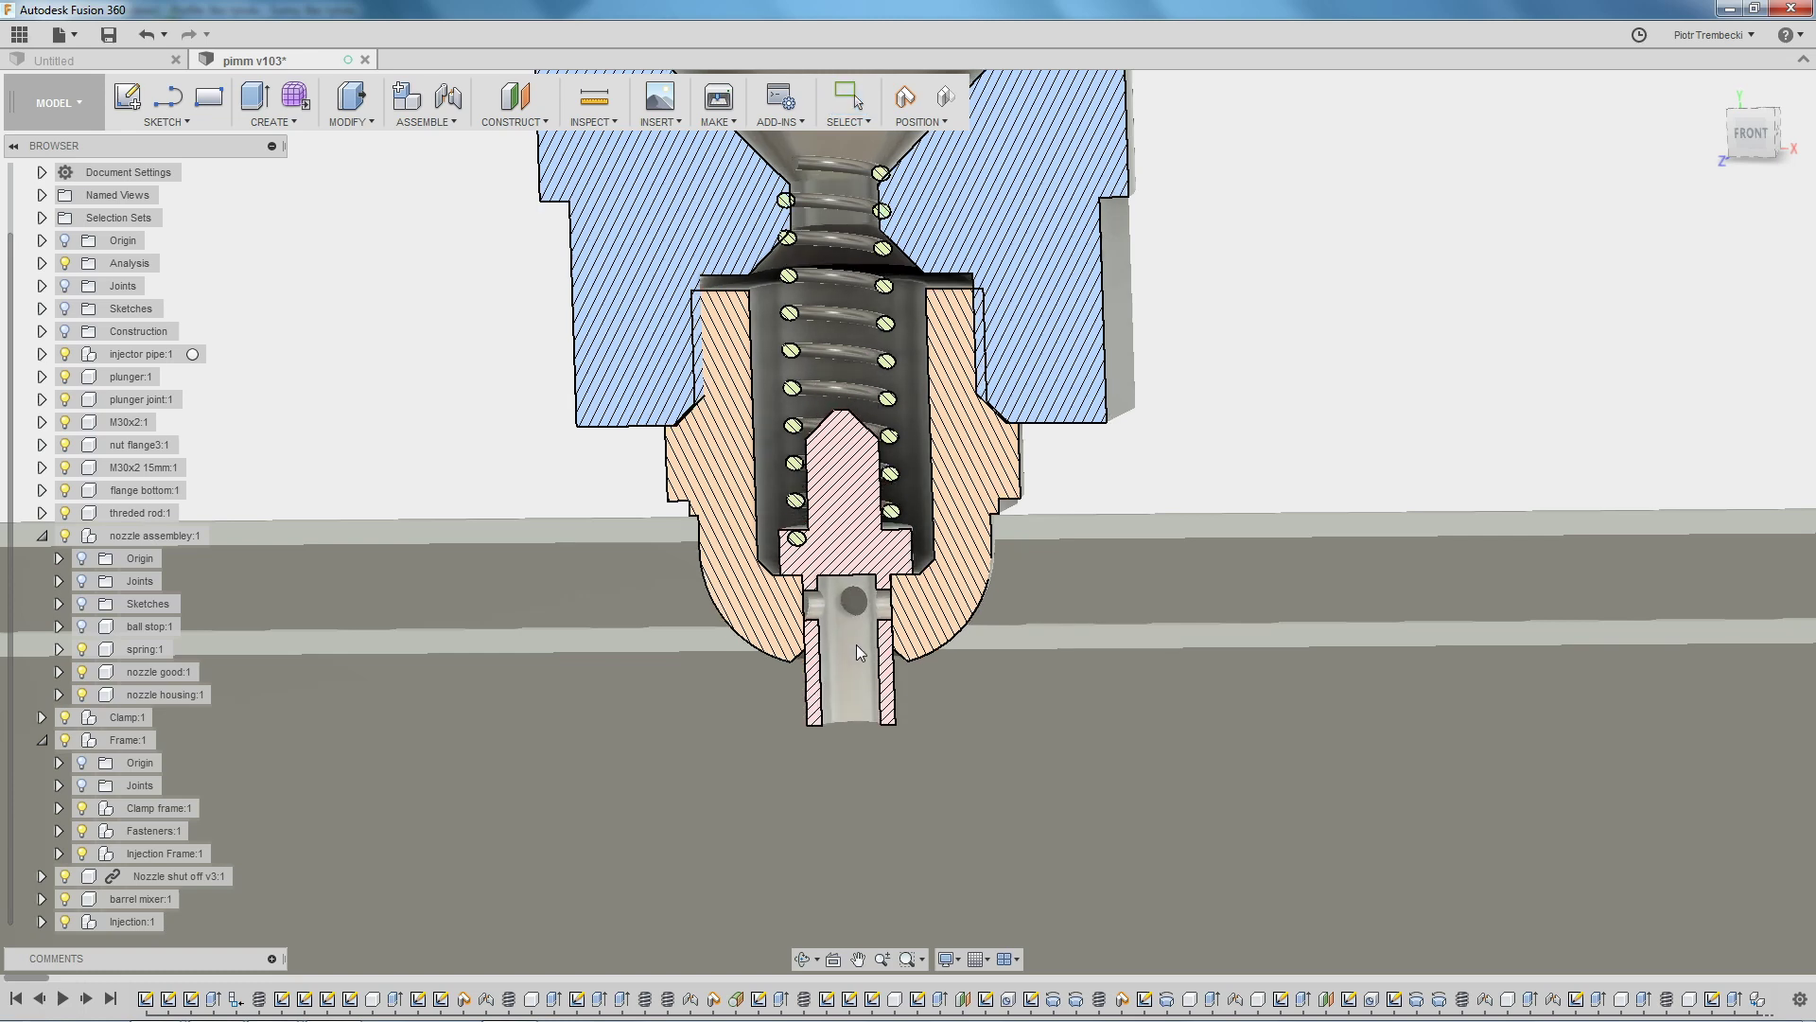
# Zoom out and orbit around the nozzle section, then view the frame from above the front.
pyautogui.scroll(-3, 1147, 679)
pyautogui.scroll(-2, 1146, 674)
pyautogui.scroll(-2, 1150, 671)
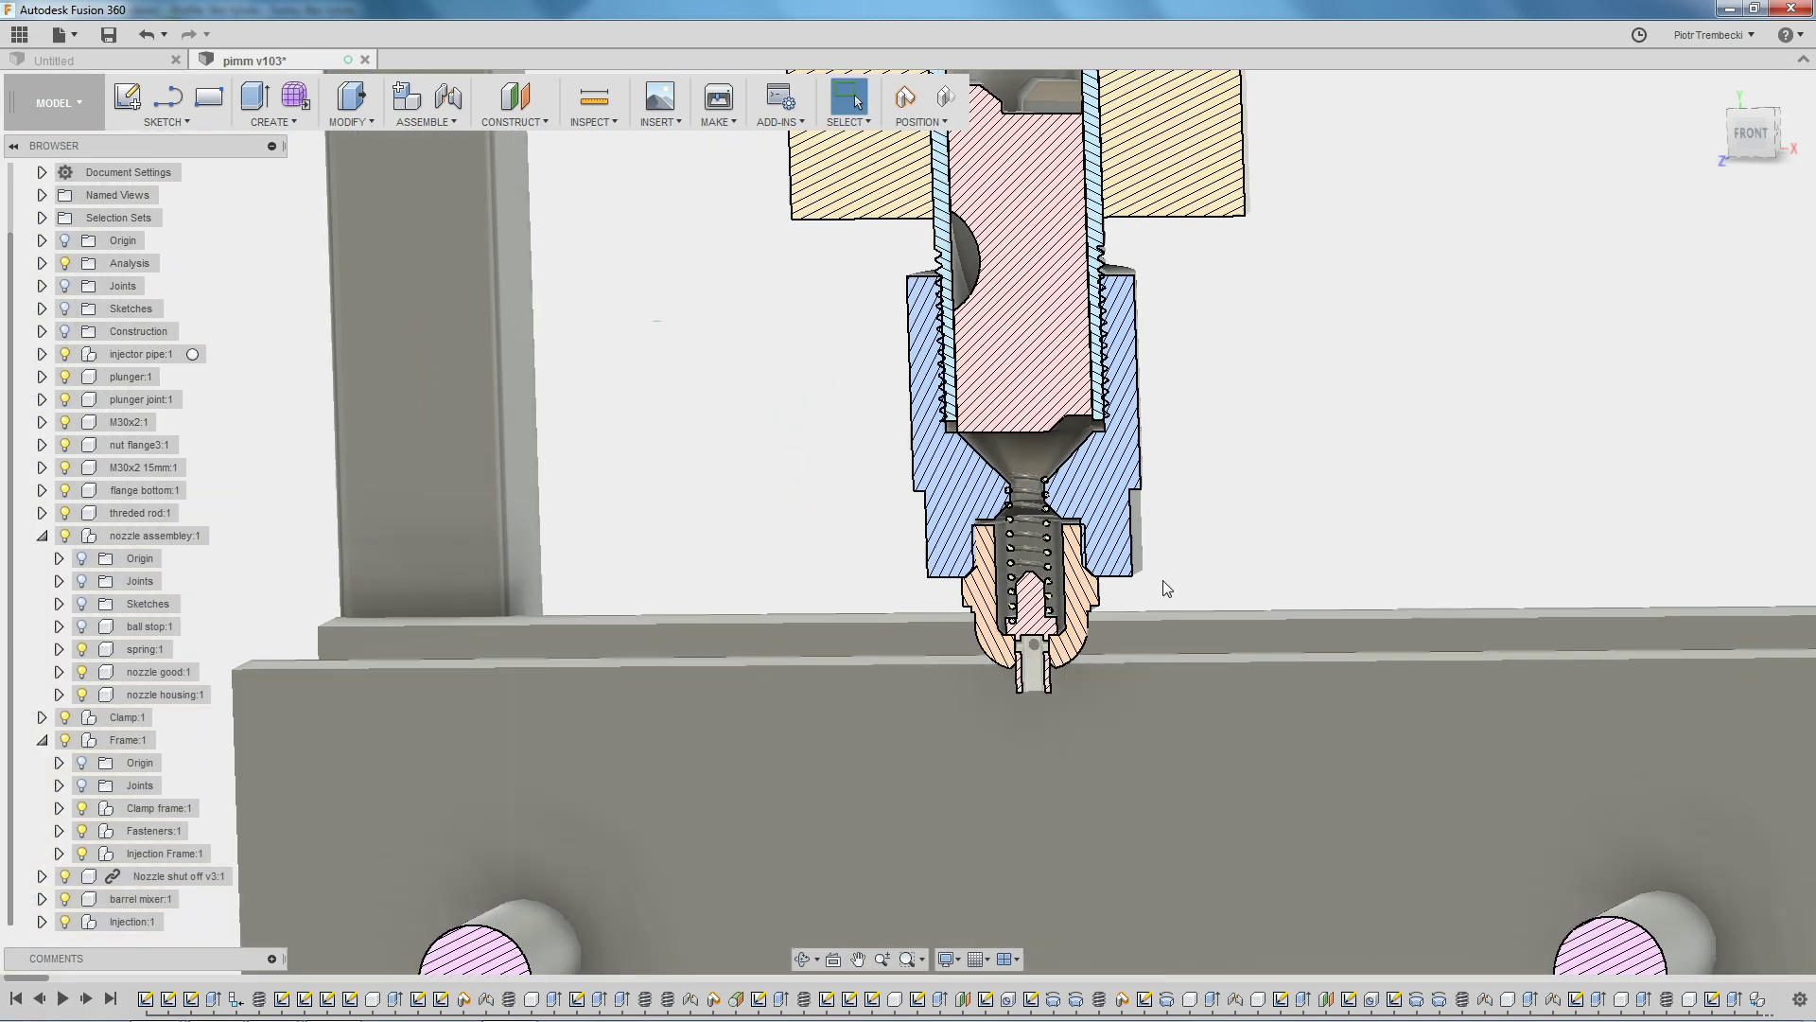
pyautogui.scroll(-1, 1161, 580)
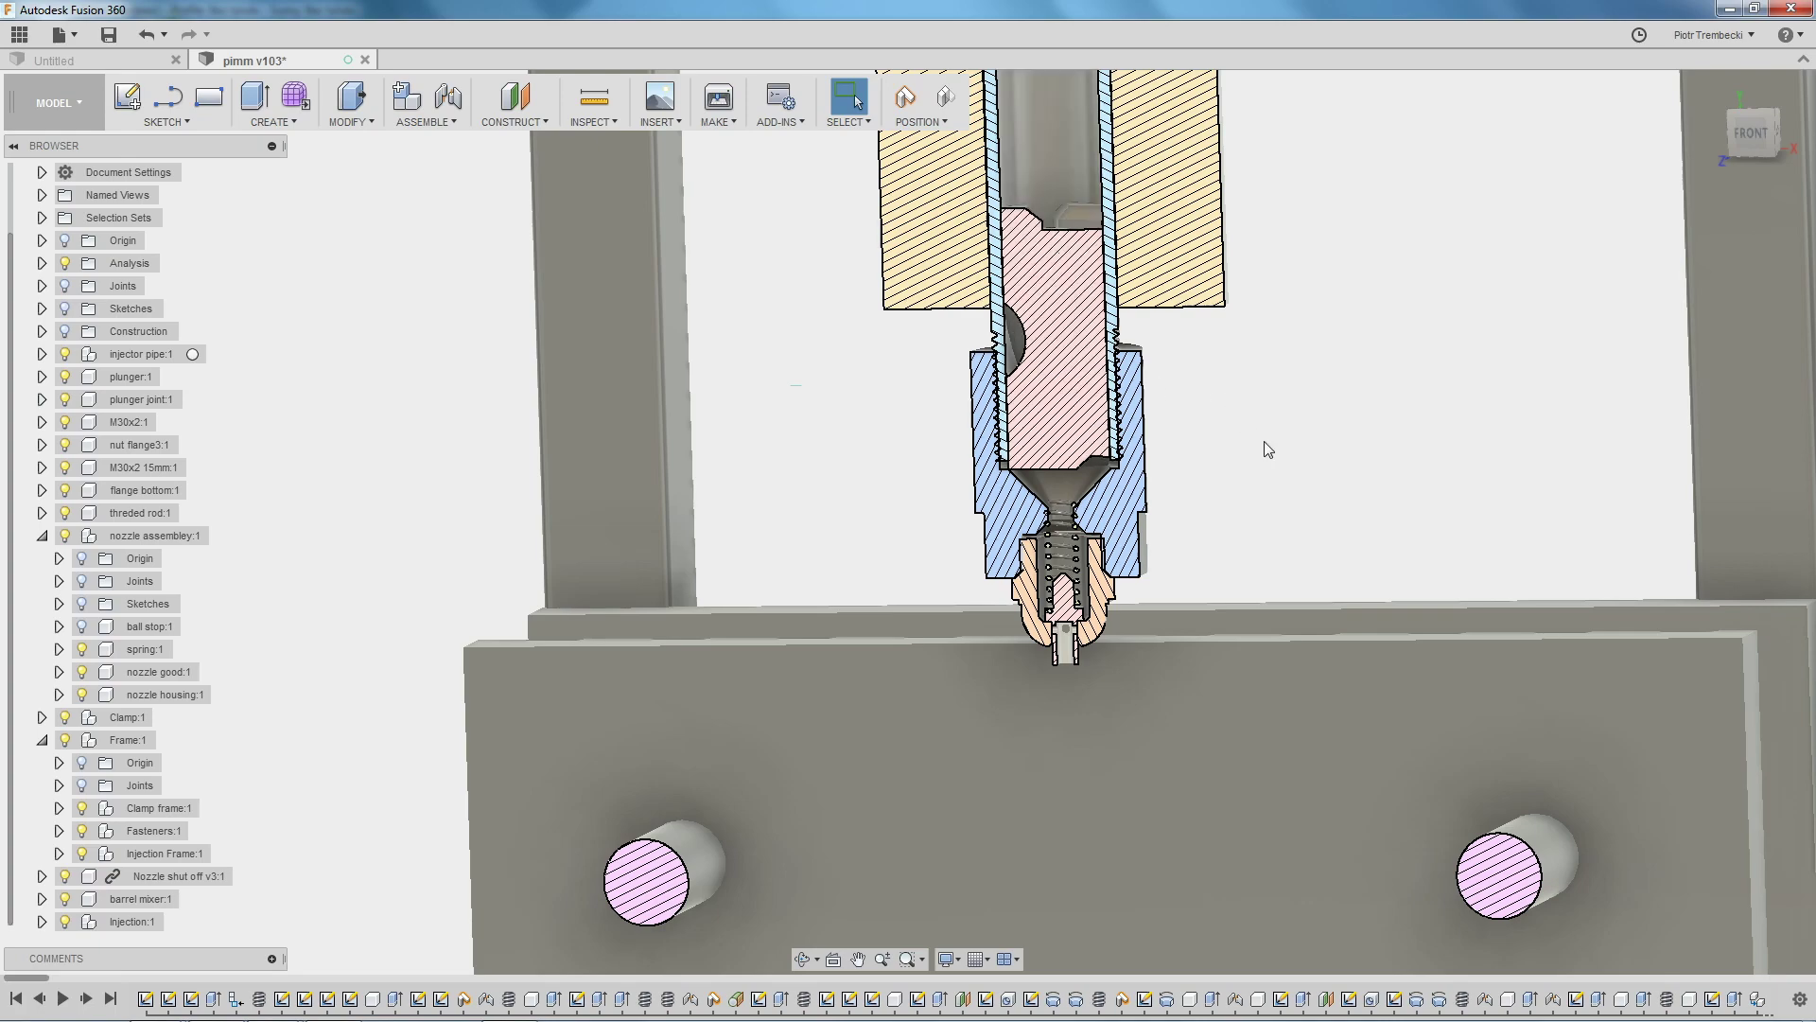
pyautogui.moveTo(1264, 441)
pyautogui.keyDown('shift'); pyautogui.mouseDown(button='middle')
pyautogui.moveTo(1236, 392)
pyautogui.moveTo(1268, 458)
pyautogui.moveTo(1233, 446)
pyautogui.moveTo(1199, 501)
pyautogui.moveTo(1209, 418)
pyautogui.moveTo(1057, 304)
pyautogui.mouseUp(button='middle'); pyautogui.keyUp('shift')
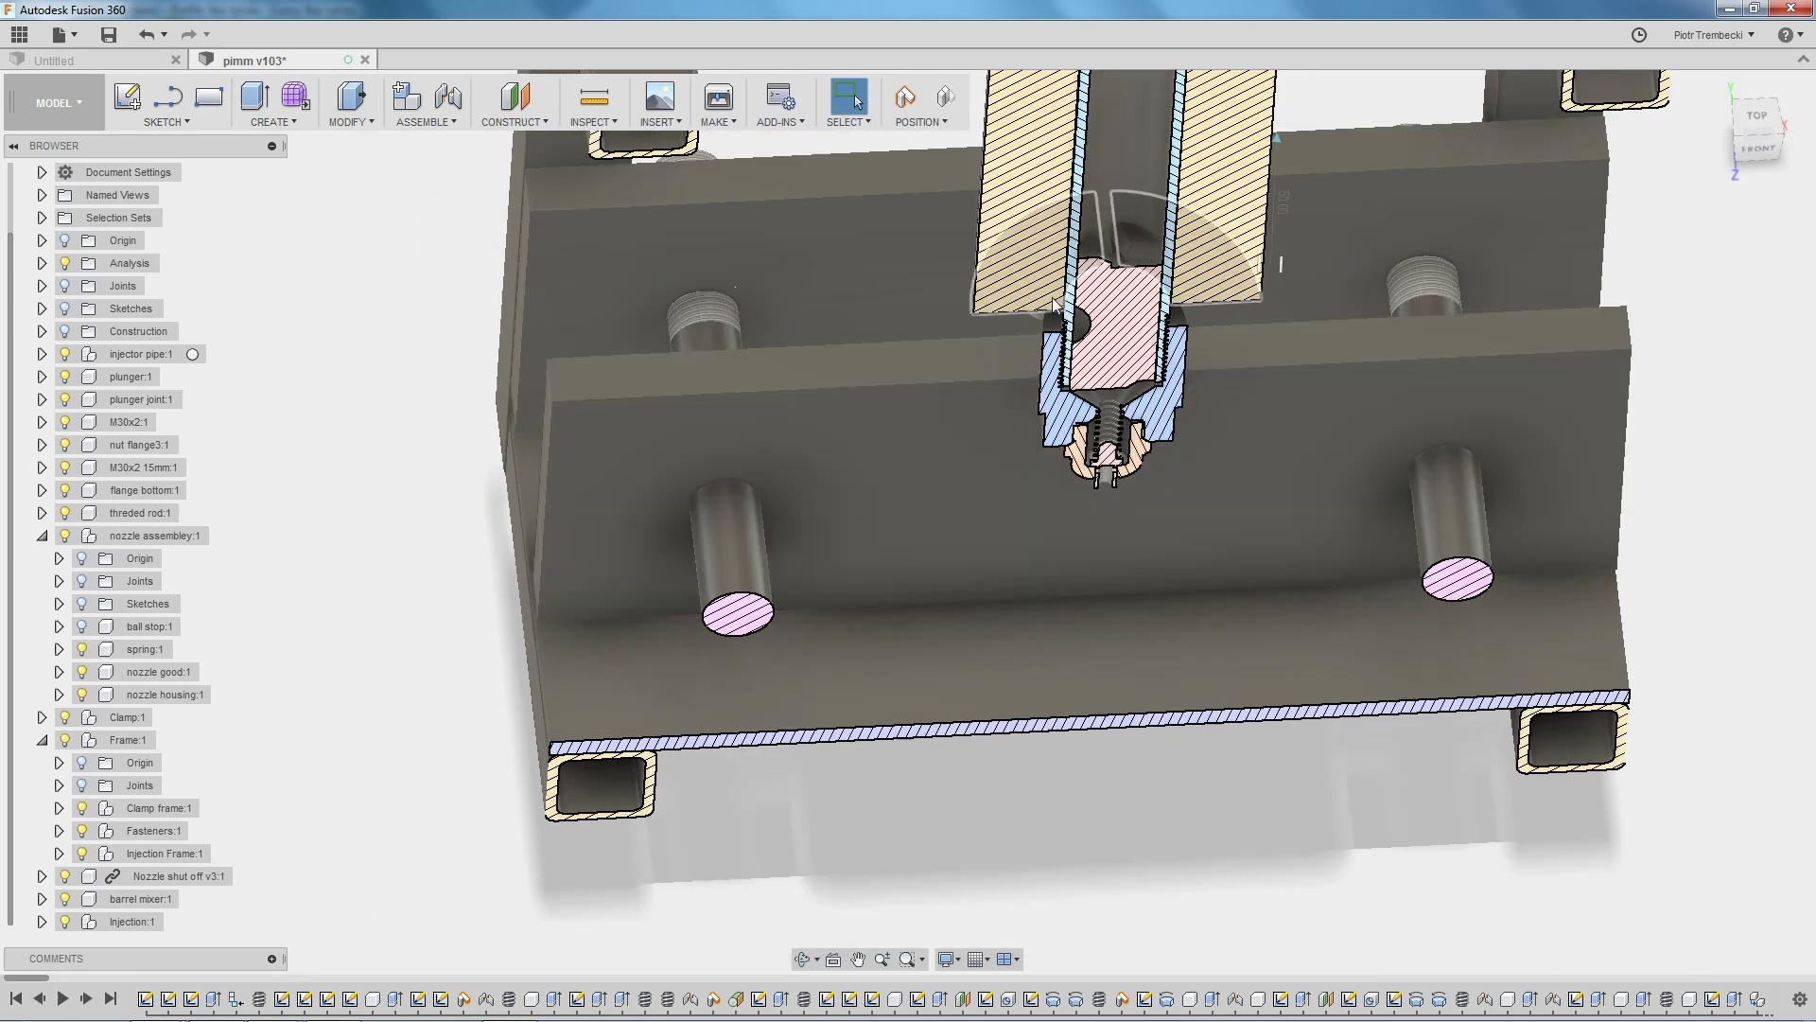
pyautogui.keyDown('shift'); pyautogui.moveTo(1230, 430); pyautogui.dragTo(1117, 260, button='middle'); pyautogui.keyUp('shift')
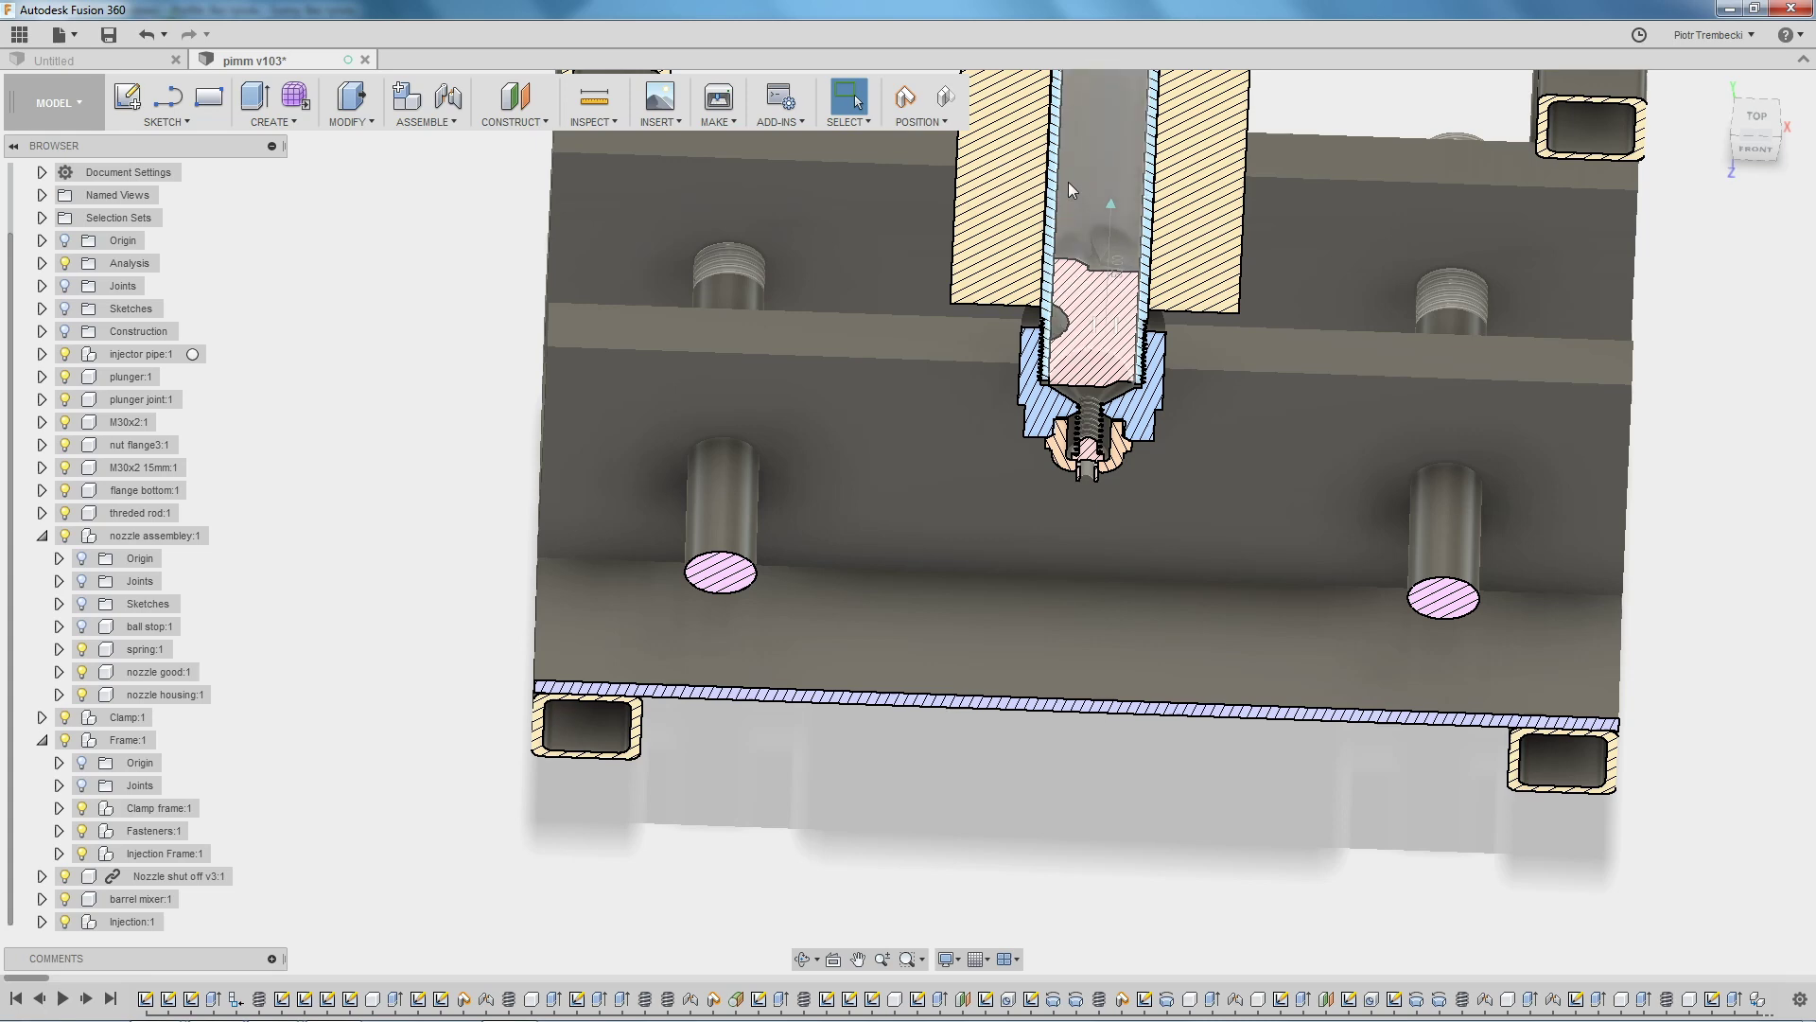
pyautogui.scroll(-1, 1132, 454)
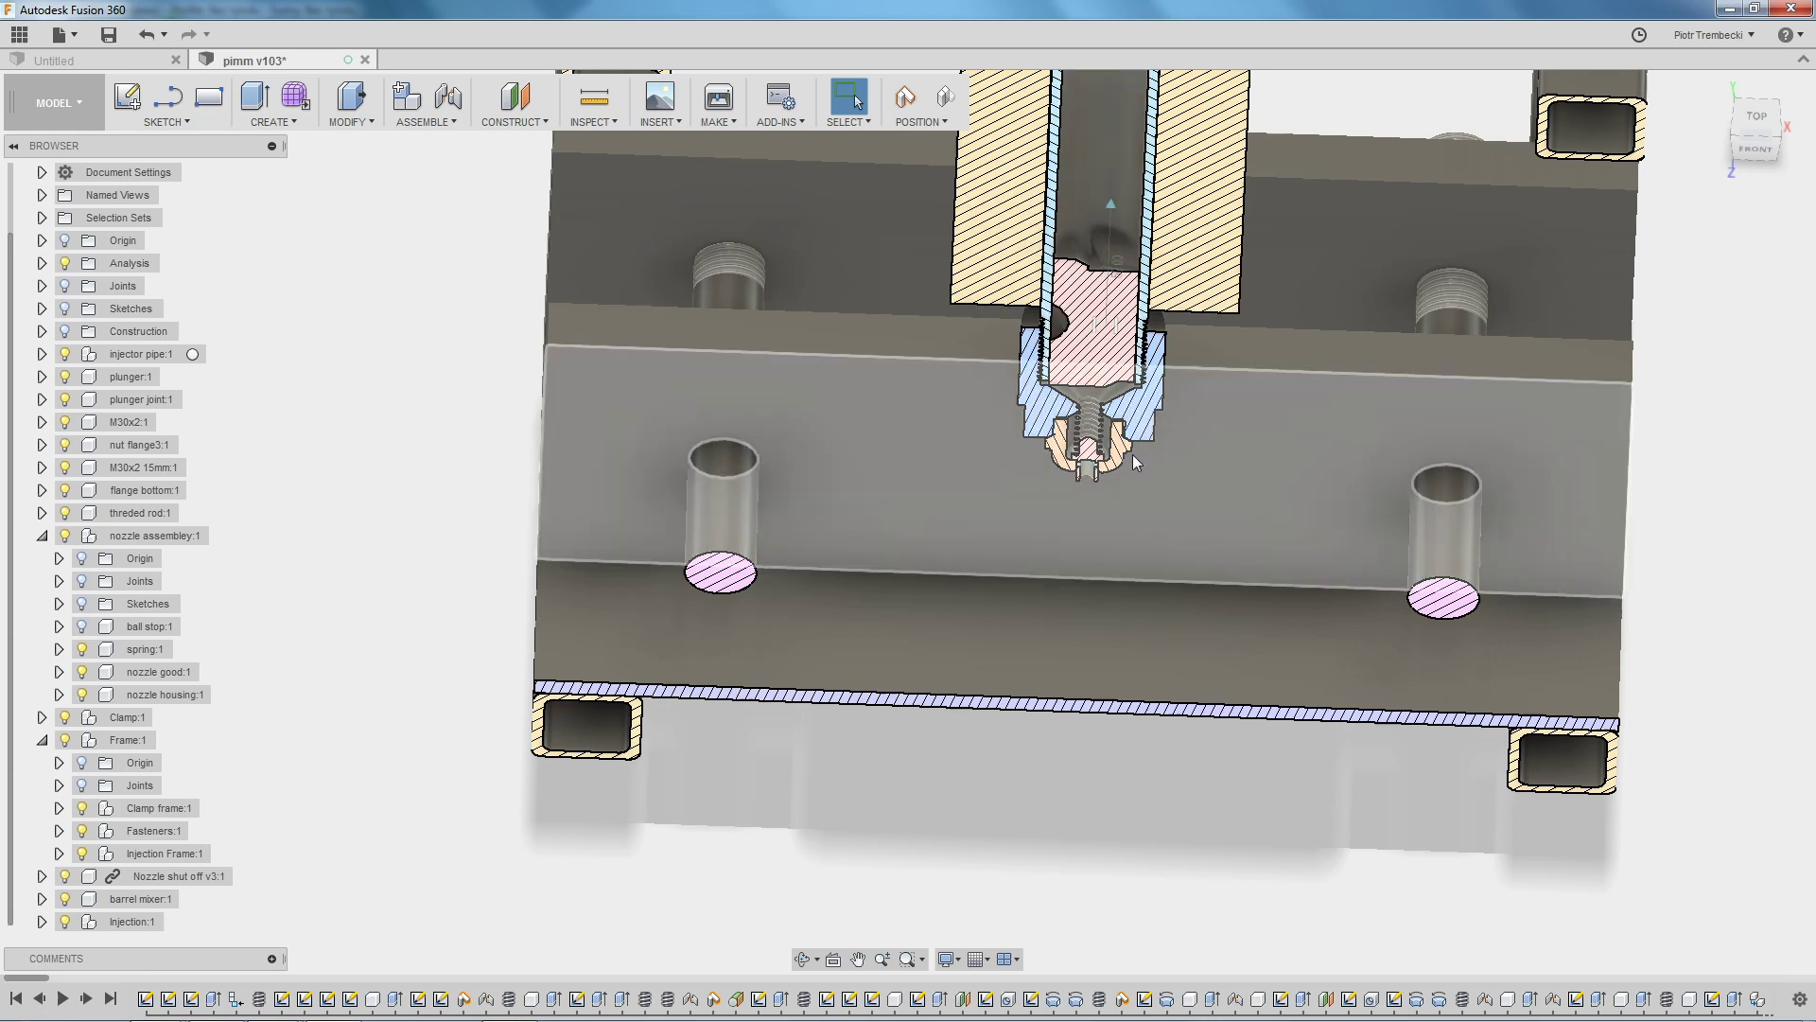
pyautogui.scroll(-3, 1092, 543)
pyautogui.scroll(-2, 1092, 544)
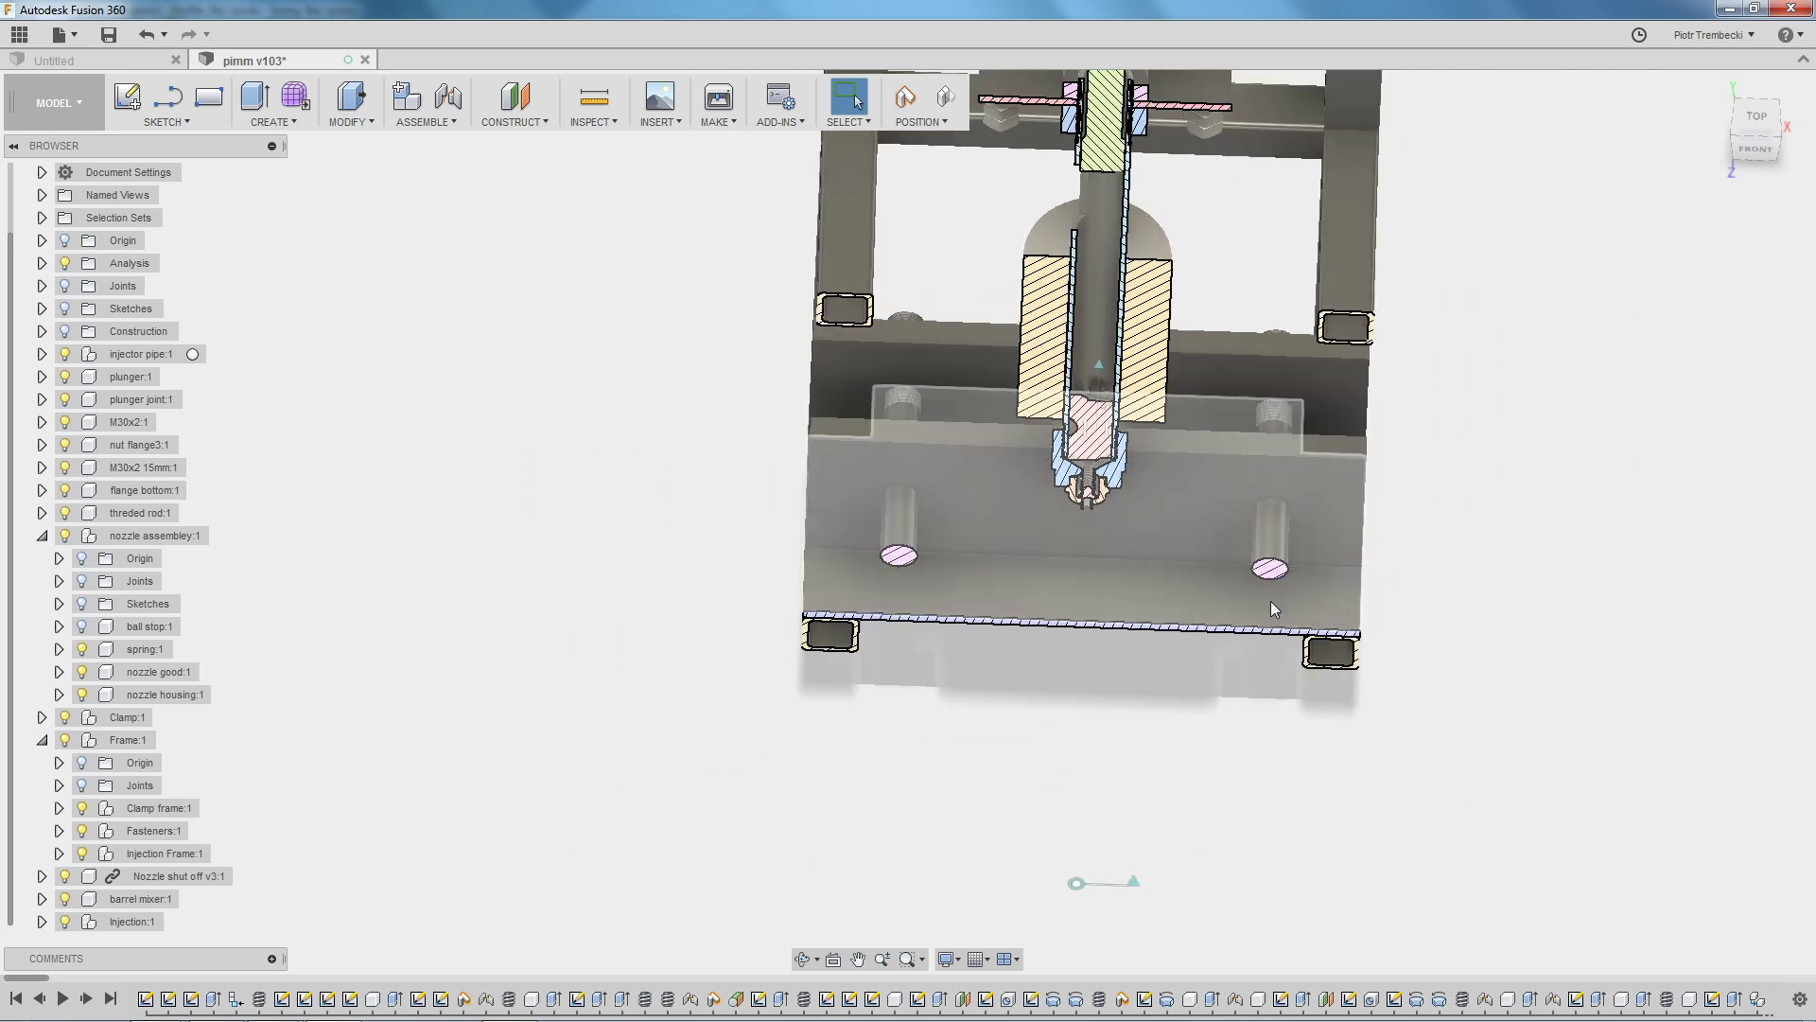
pyautogui.scroll(-1, 1077, 711)
pyautogui.moveTo(1154, 709)
pyautogui.keyDown('shift'); pyautogui.mouseDown(button='middle')
pyautogui.moveTo(1432, 622)
pyautogui.moveTo(1349, 628)
pyautogui.moveTo(1449, 348)
pyautogui.moveTo(974, 464)
pyautogui.mouseUp(button='middle'); pyautogui.keyUp('shift')
pyautogui.scroll(-2, 1135, 325)
pyautogui.scroll(5, 1135, 355)
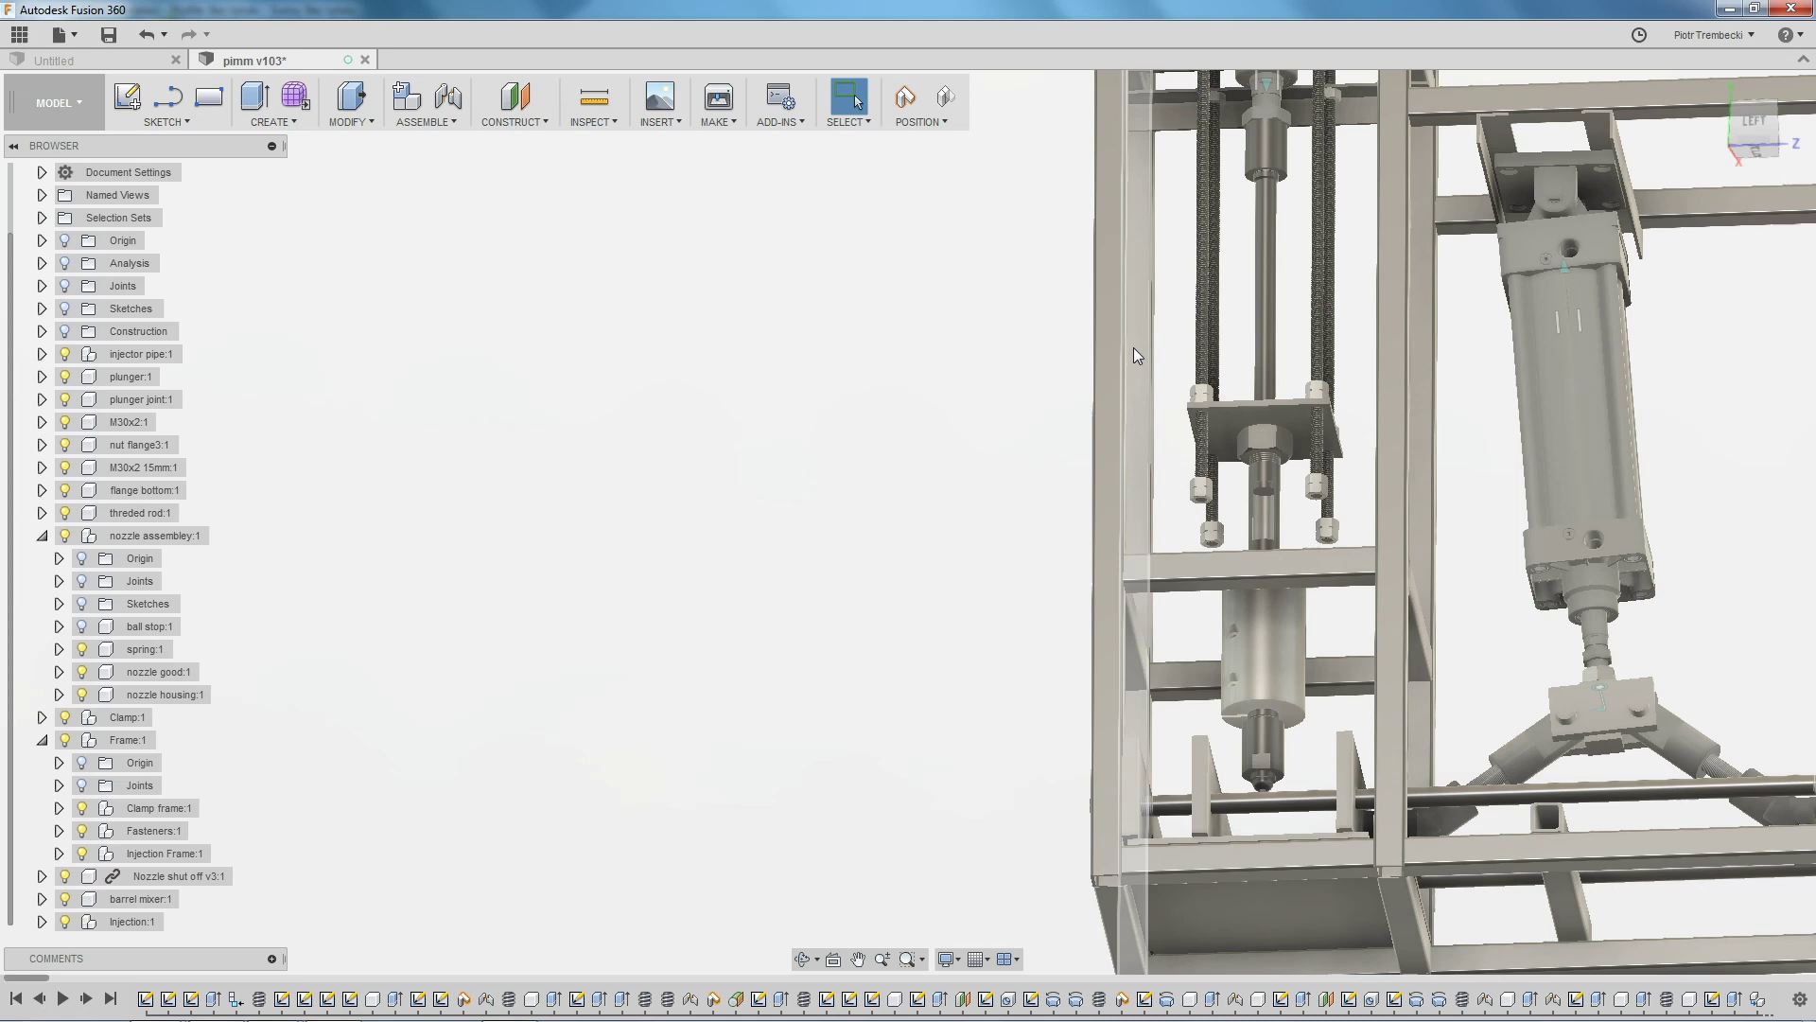
pyautogui.scroll(-3, 1001, 518)
pyautogui.moveTo(1002, 350)
pyautogui.keyDown('shift'); pyautogui.mouseDown(button='middle')
pyautogui.moveTo(1010, 378)
pyautogui.moveTo(993, 349)
pyautogui.moveTo(1043, 352)
pyautogui.mouseUp(button='middle'); pyautogui.keyUp('shift')
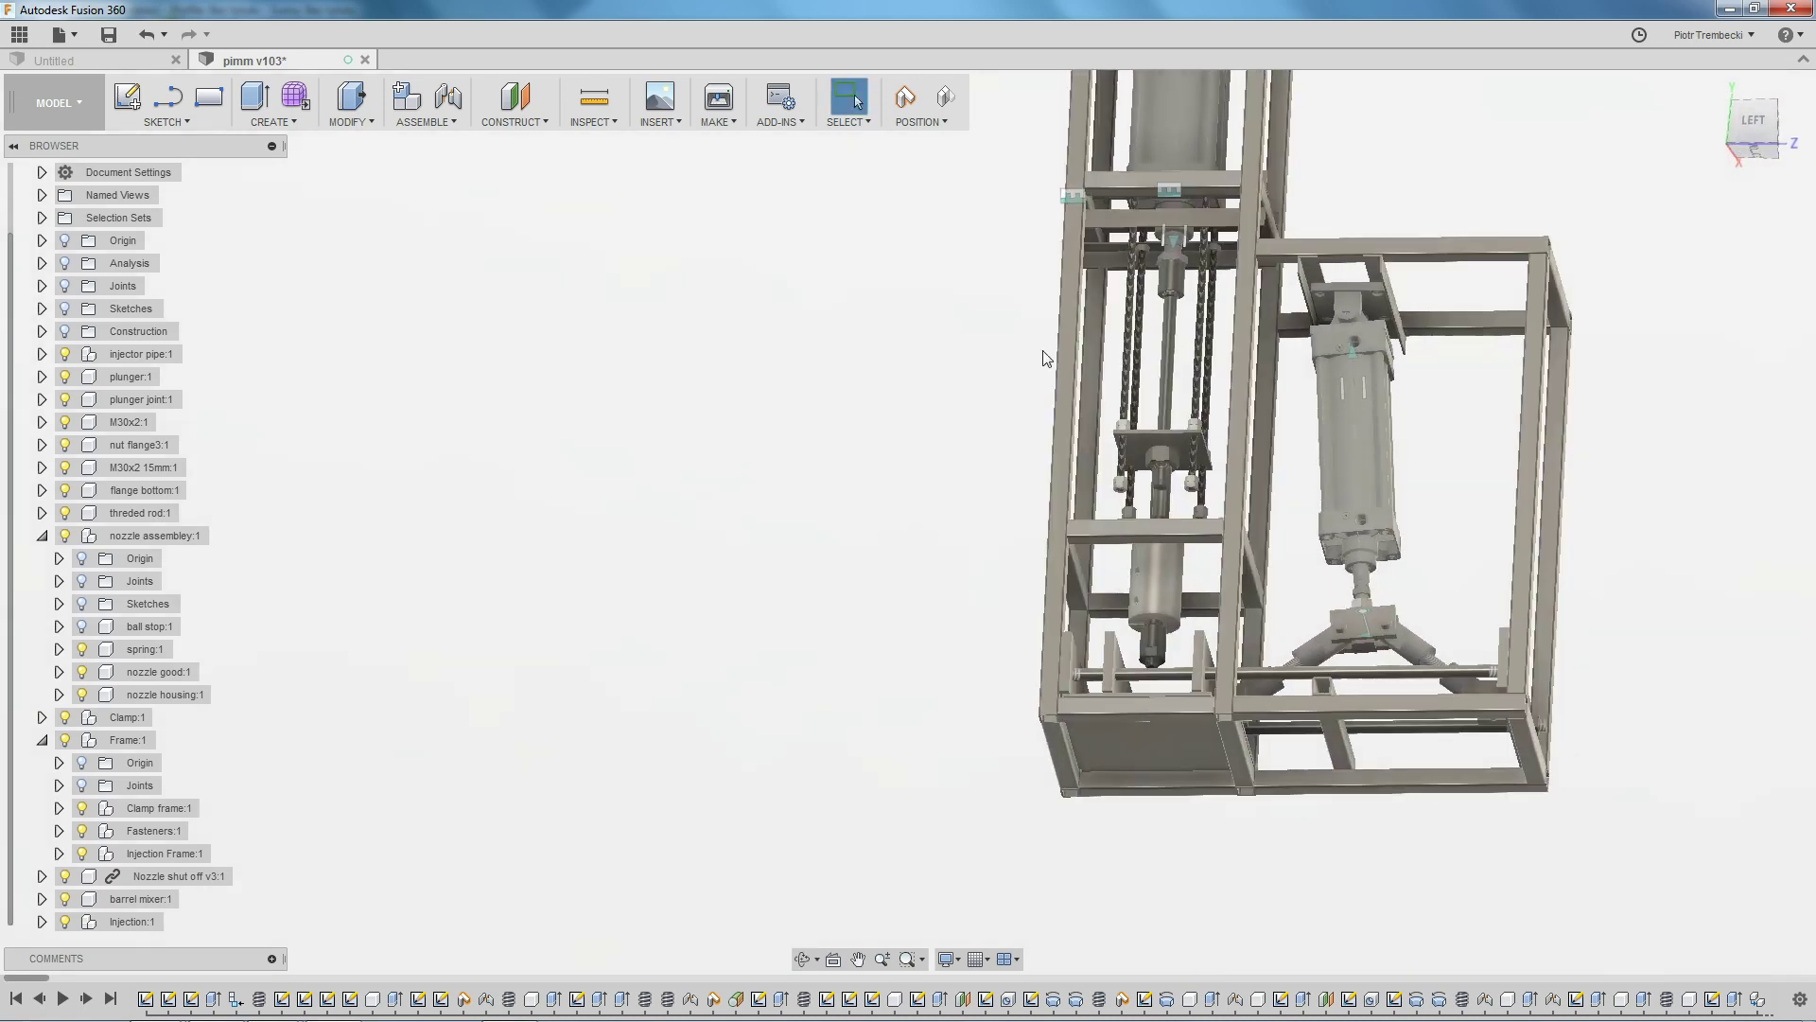
pyautogui.scroll(3, 1294, 329)
pyautogui.scroll(2, 1201, 364)
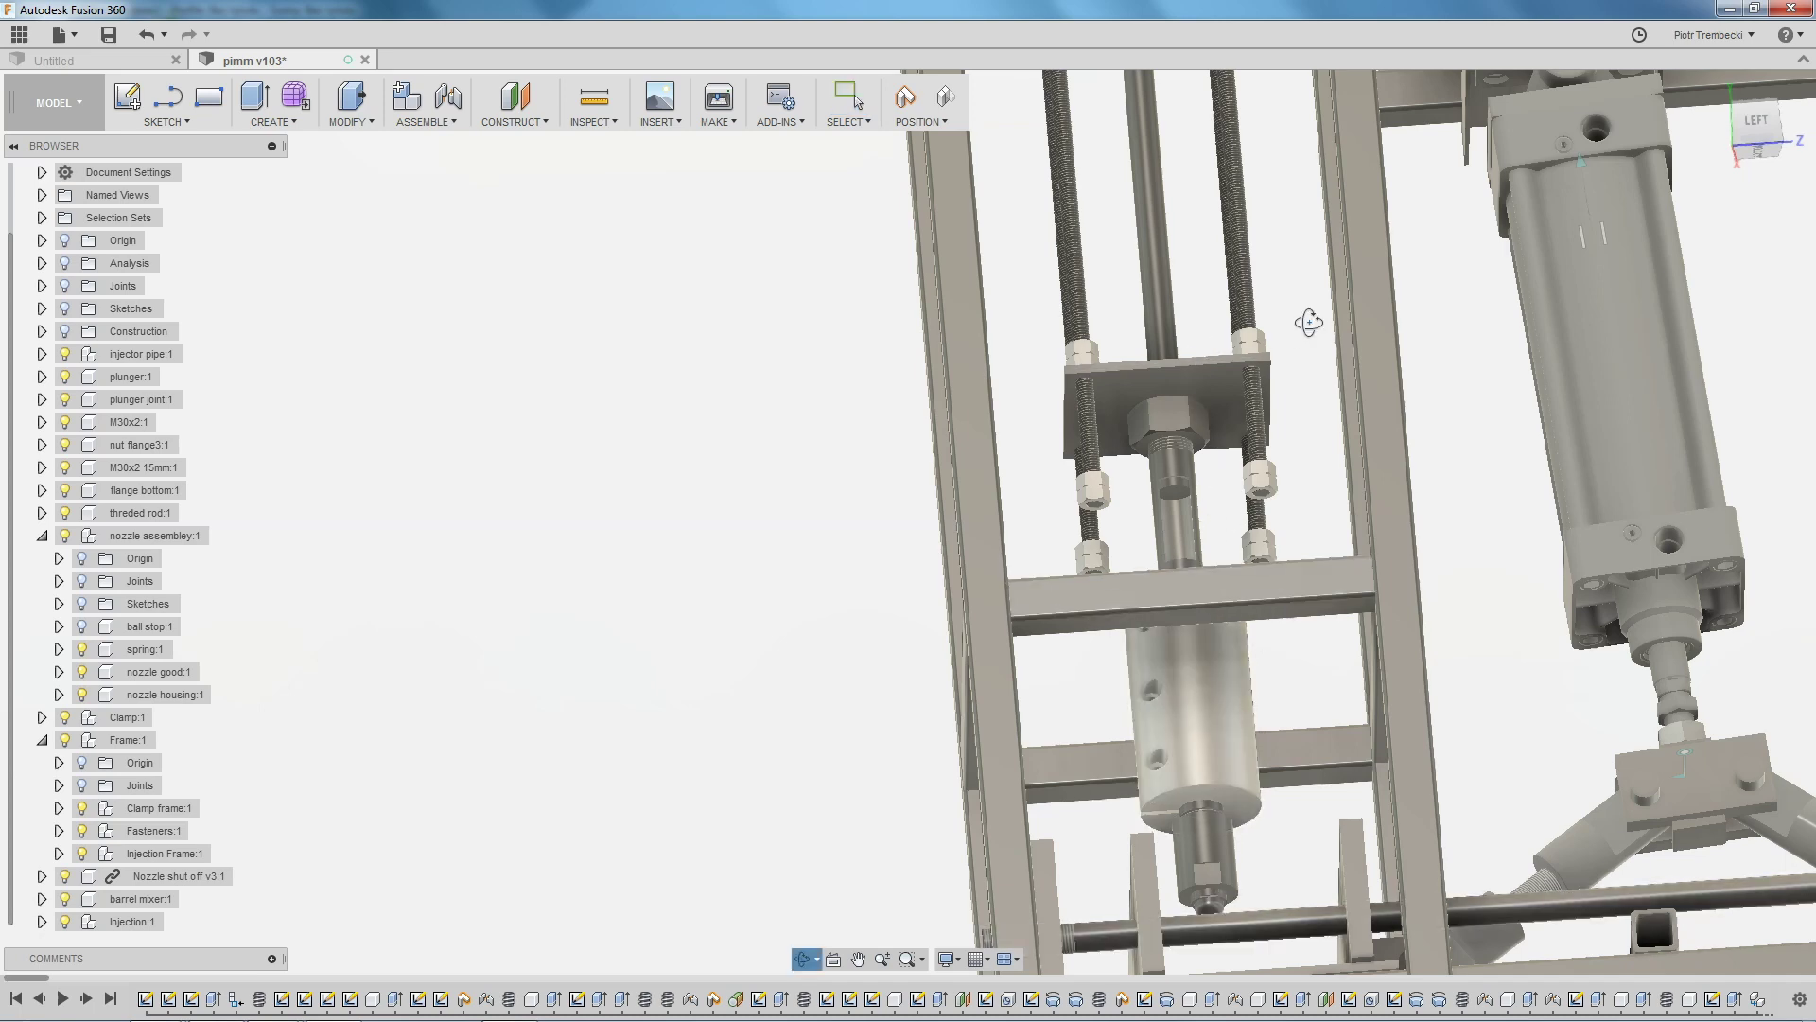
pyautogui.moveTo(1309, 322); pyautogui.dragTo(1282, 367)
pyautogui.press('Escape')
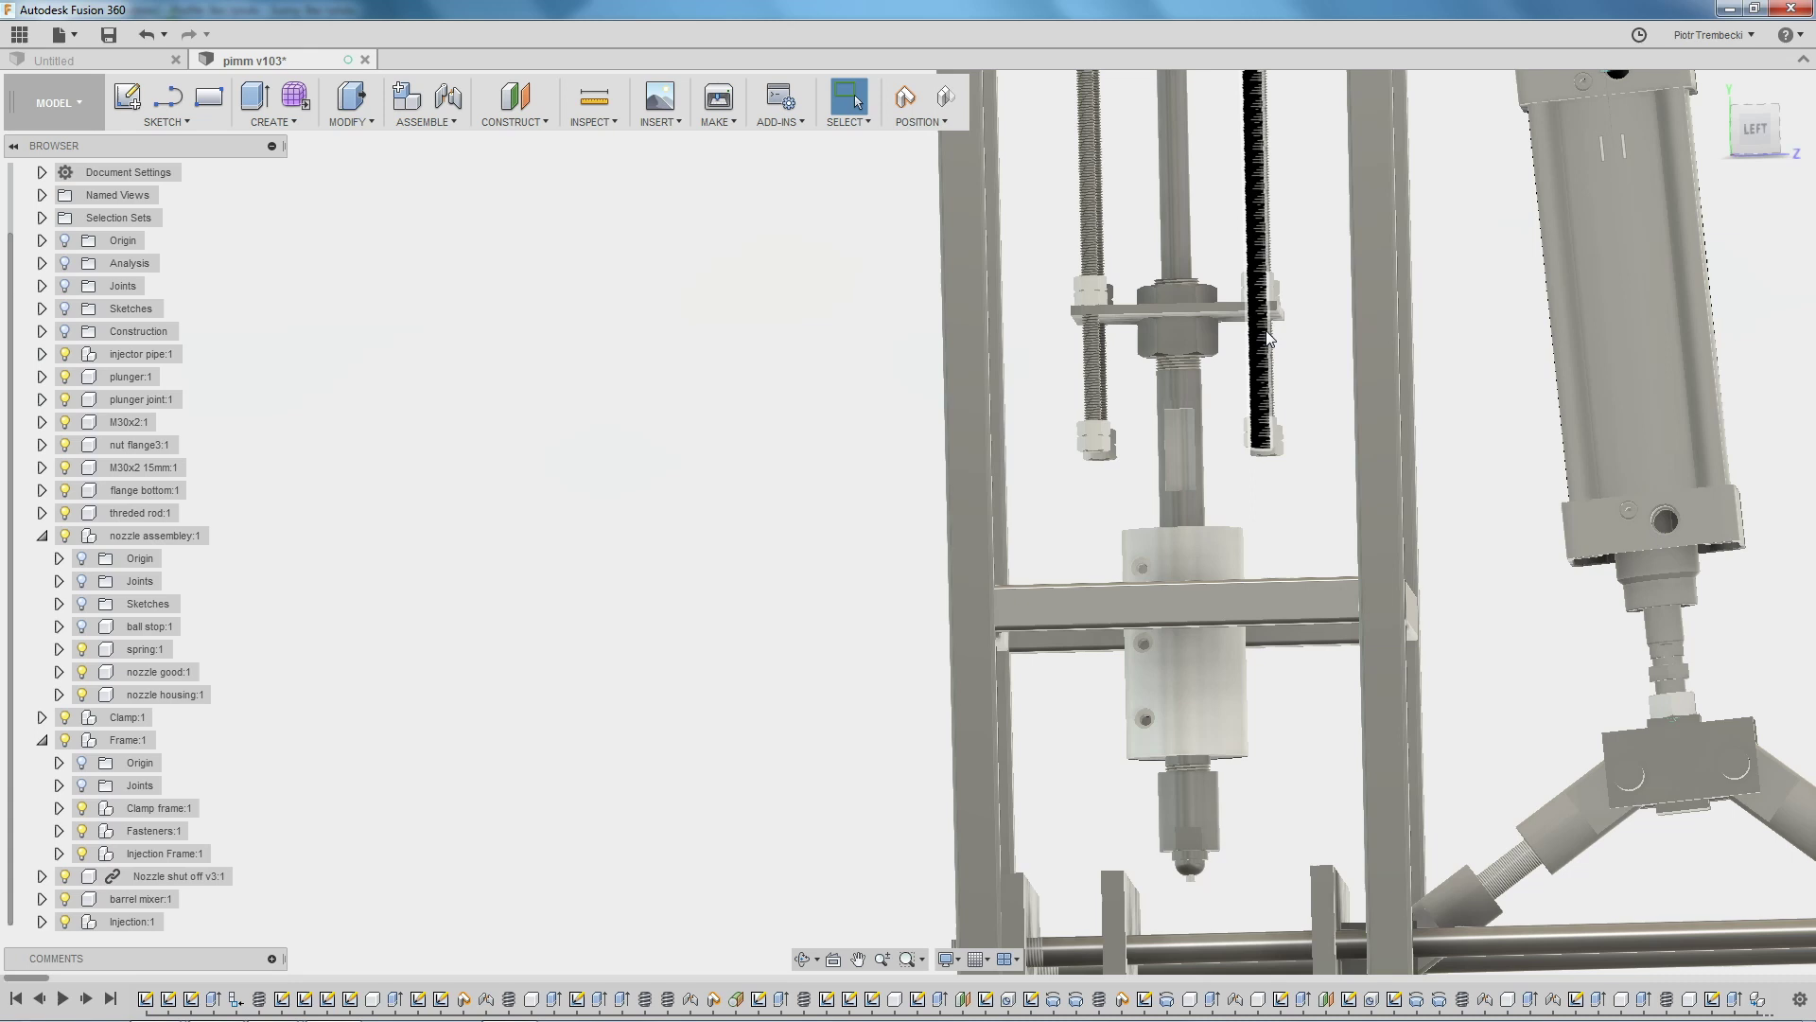
pyautogui.click(1095, 419)
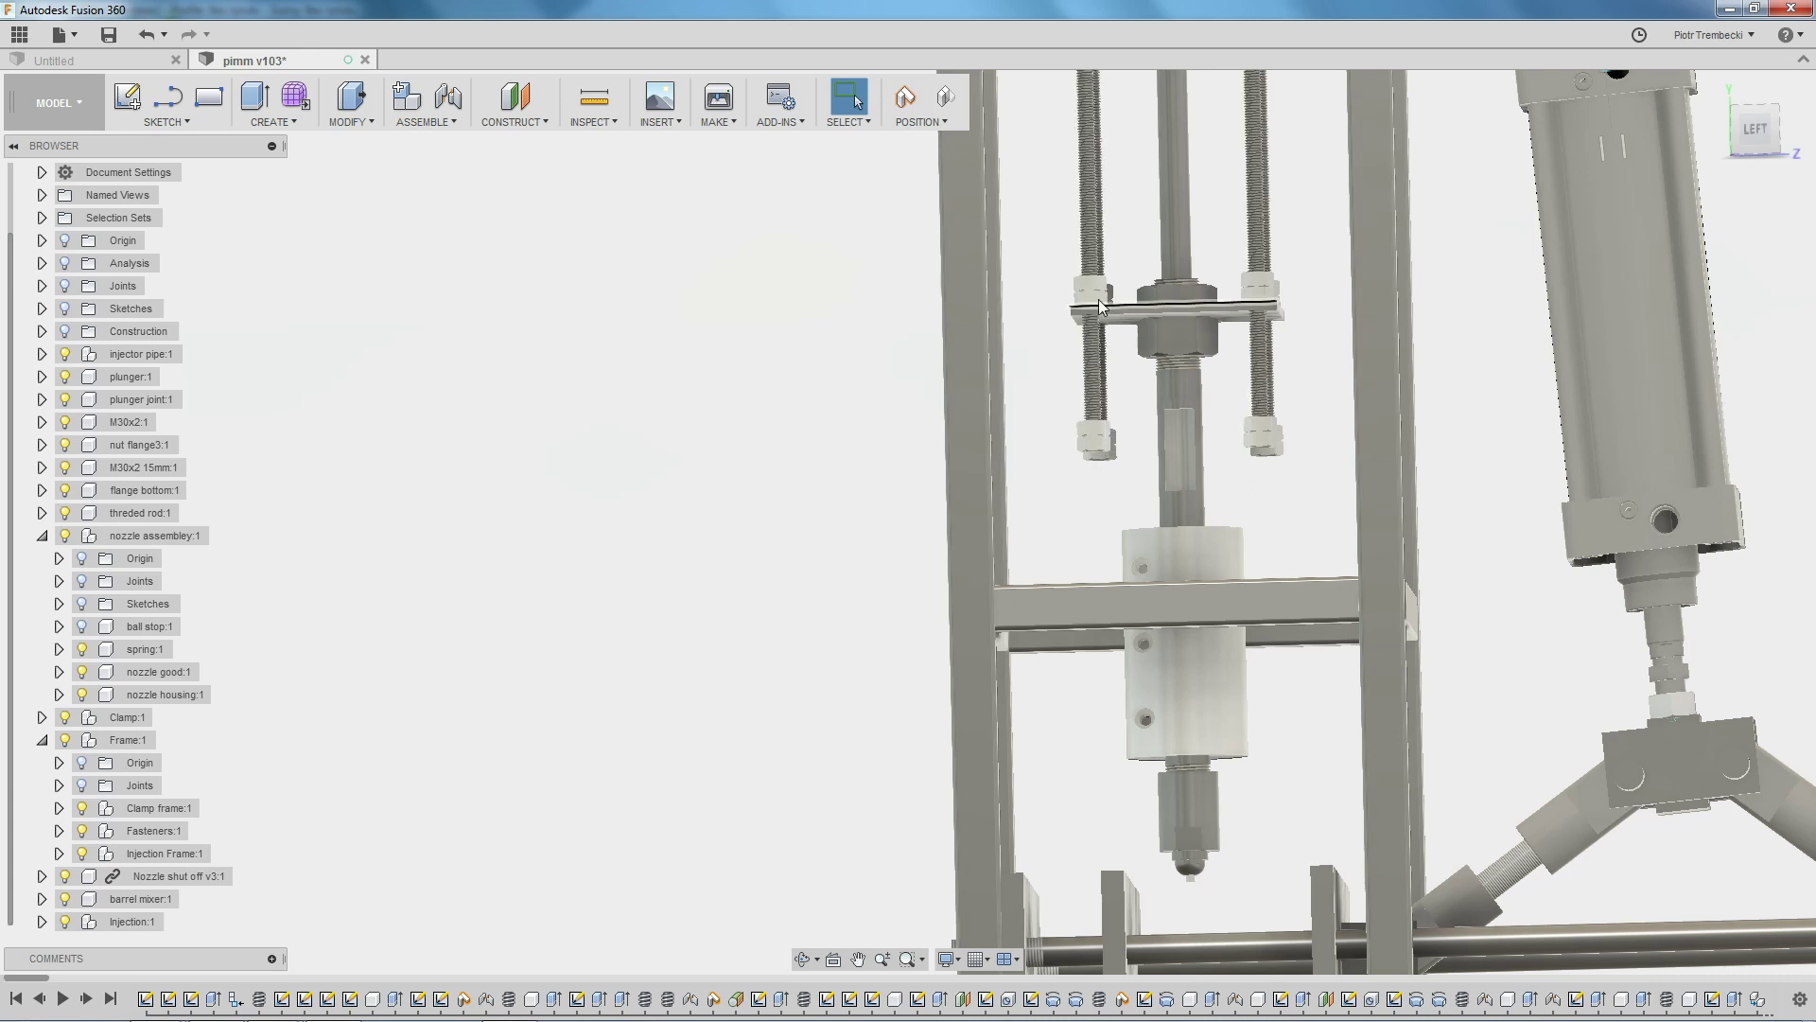
pyautogui.scroll(5, 1044, 343)
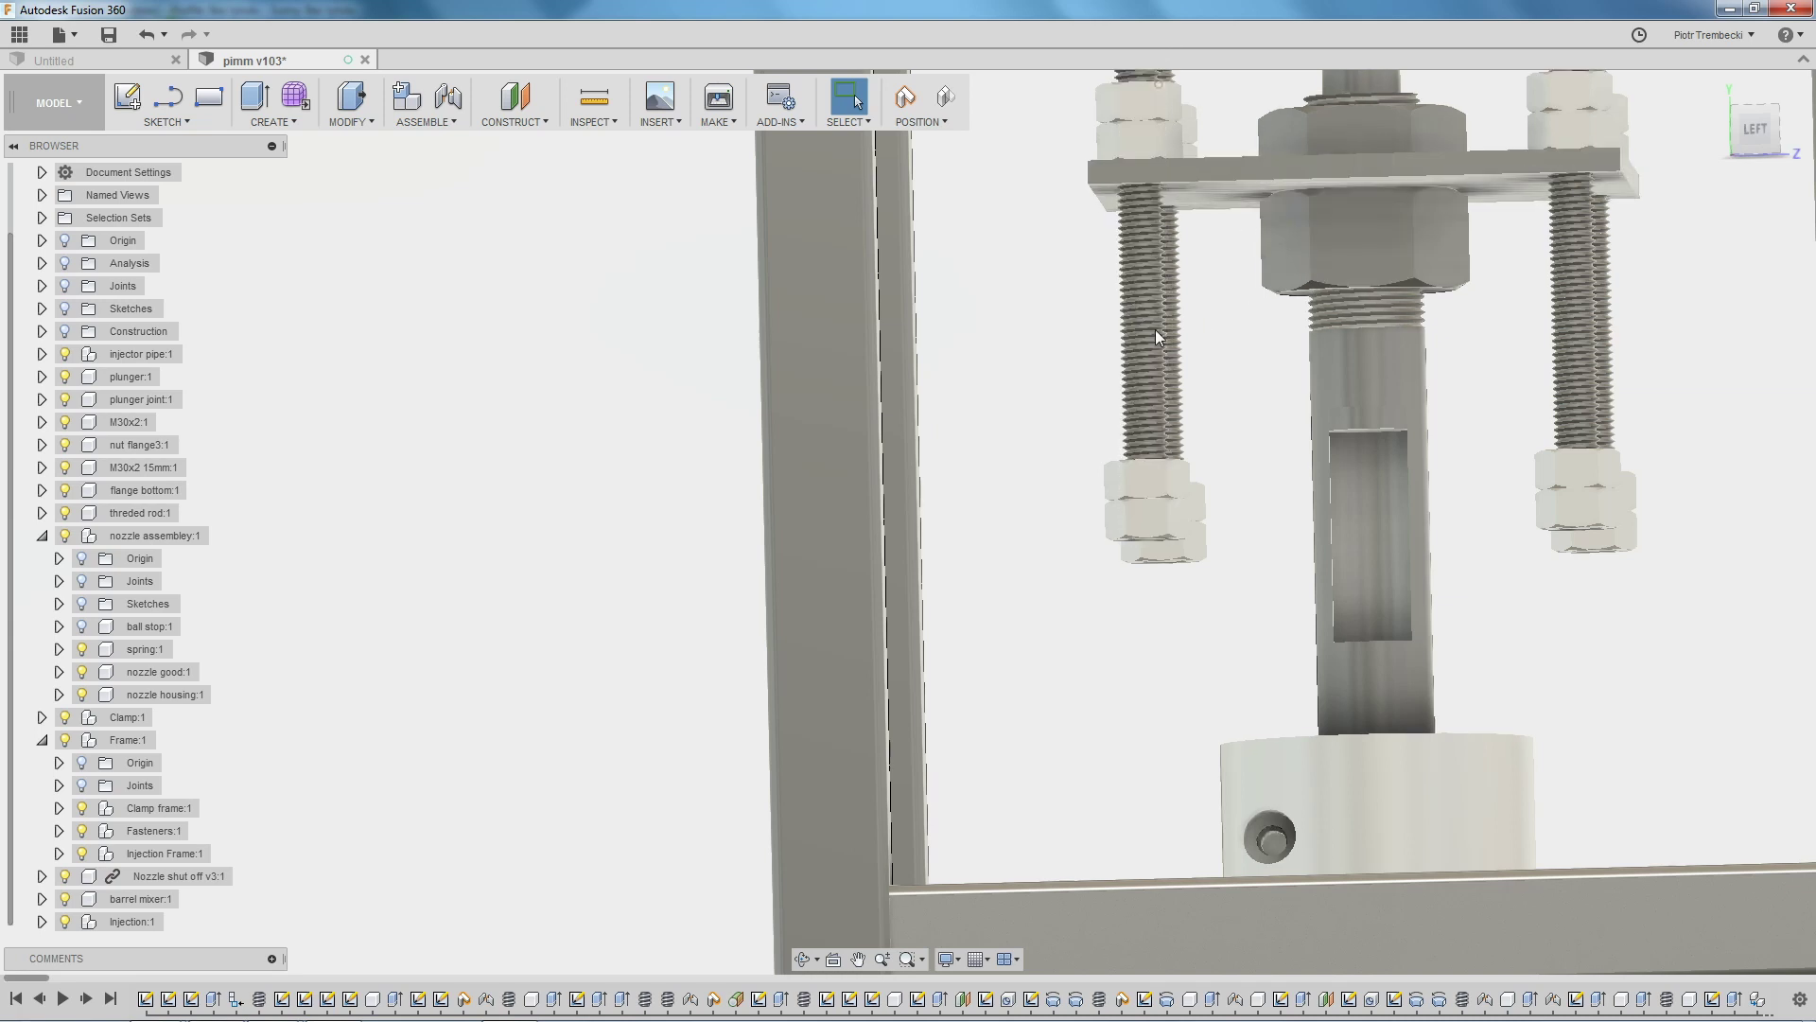
pyautogui.scroll(-2, 1466, 373)
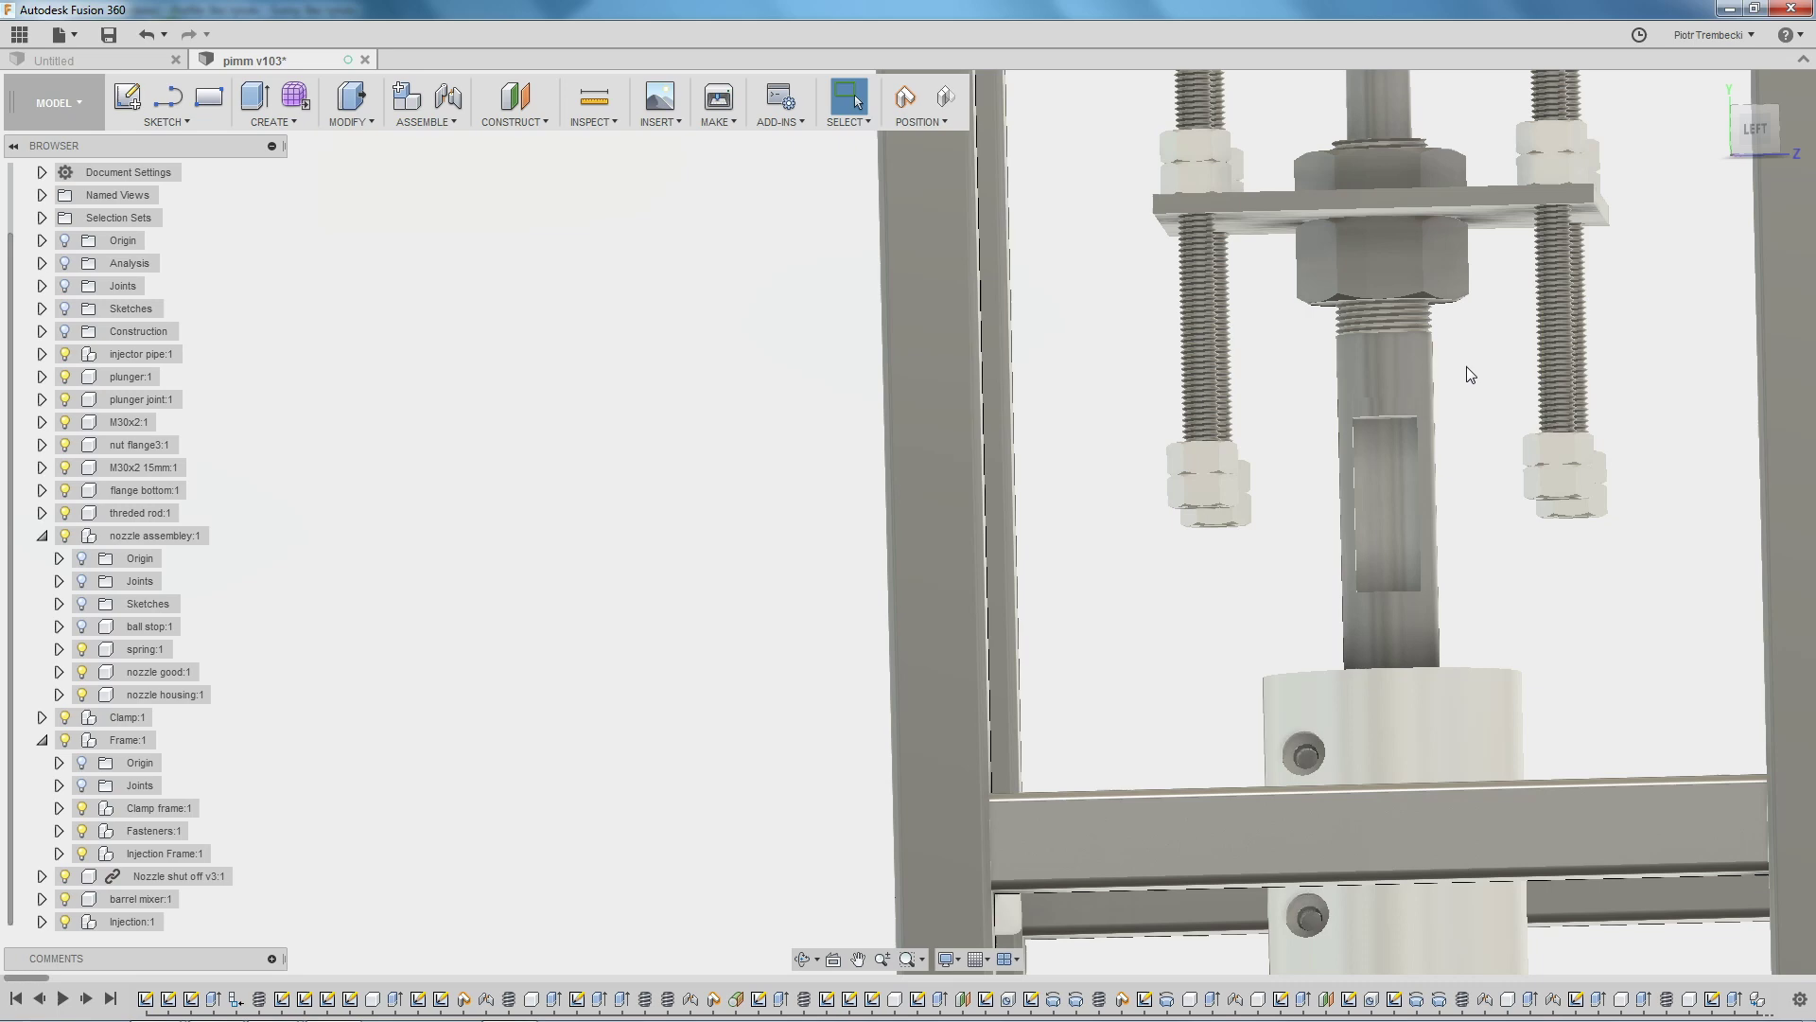
pyautogui.scroll(-2, 1471, 350)
pyautogui.moveTo(1421, 128)
pyautogui.mouseDown()
pyautogui.moveTo(1421, 199)
pyautogui.moveTo(1425, 104)
pyautogui.mouseUp()
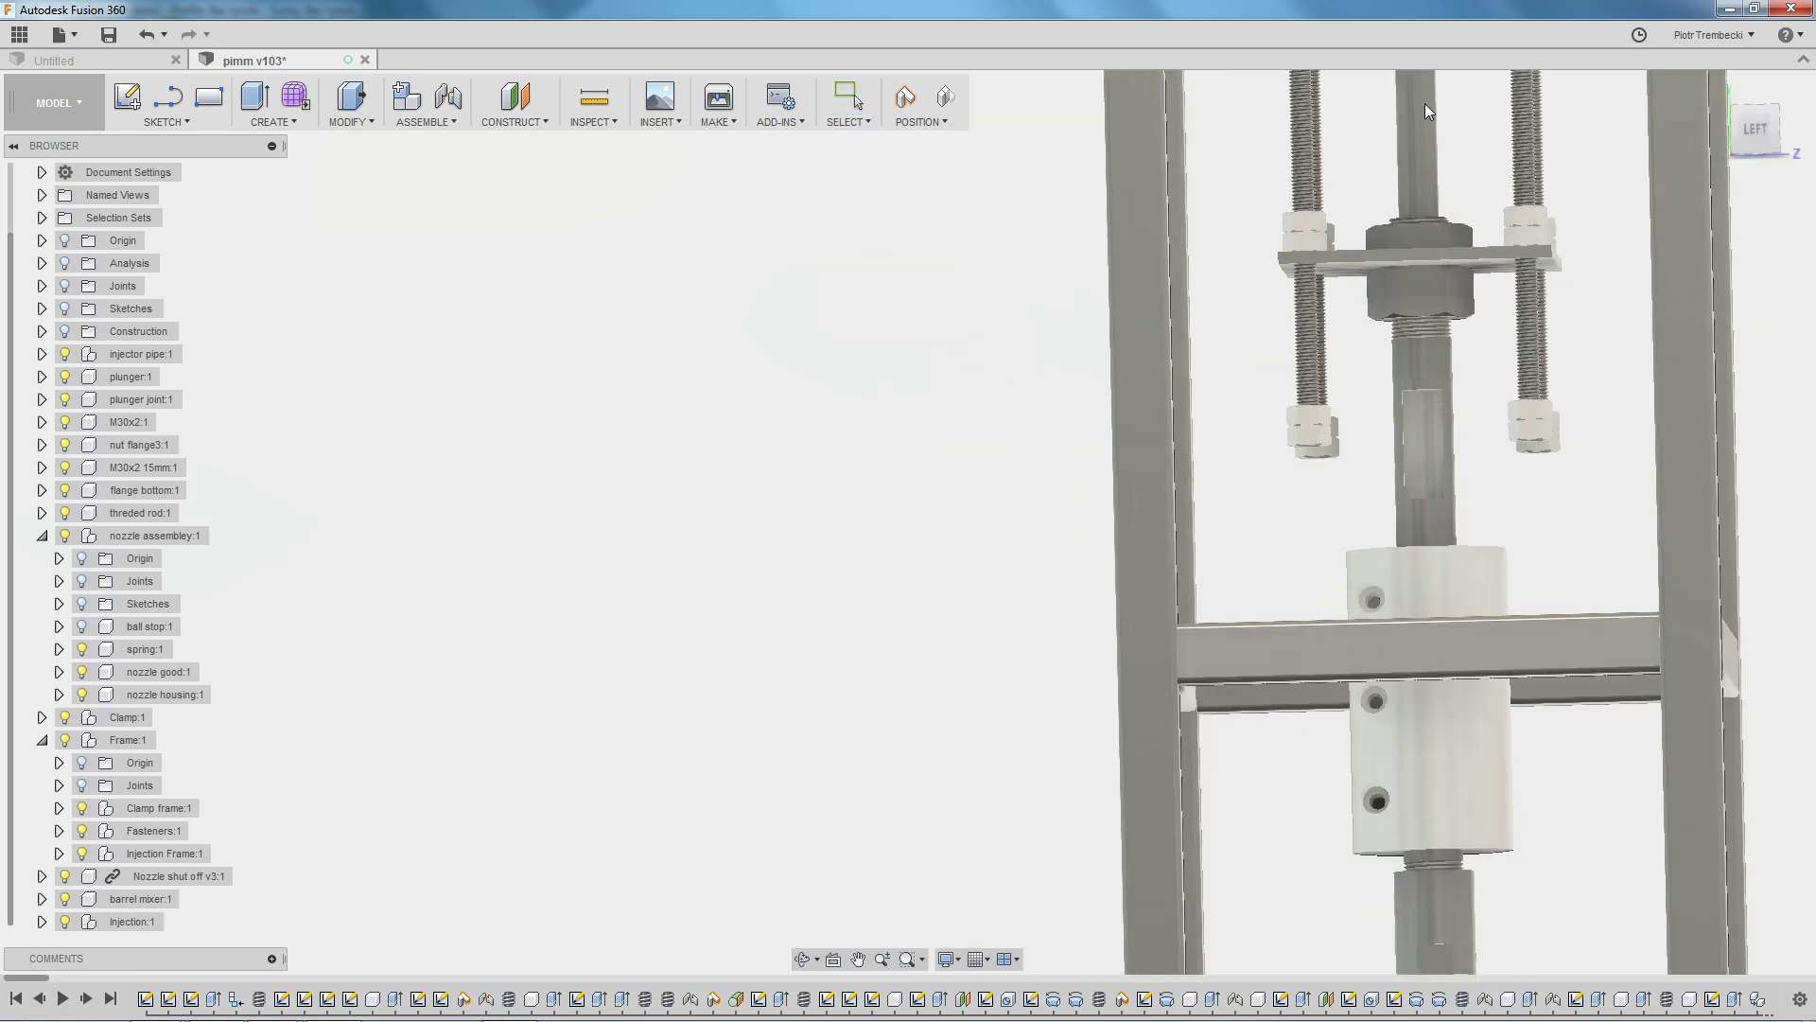
pyautogui.press('Escape')
pyautogui.scroll(-2, 1296, 560)
pyautogui.scroll(-2, 1217, 361)
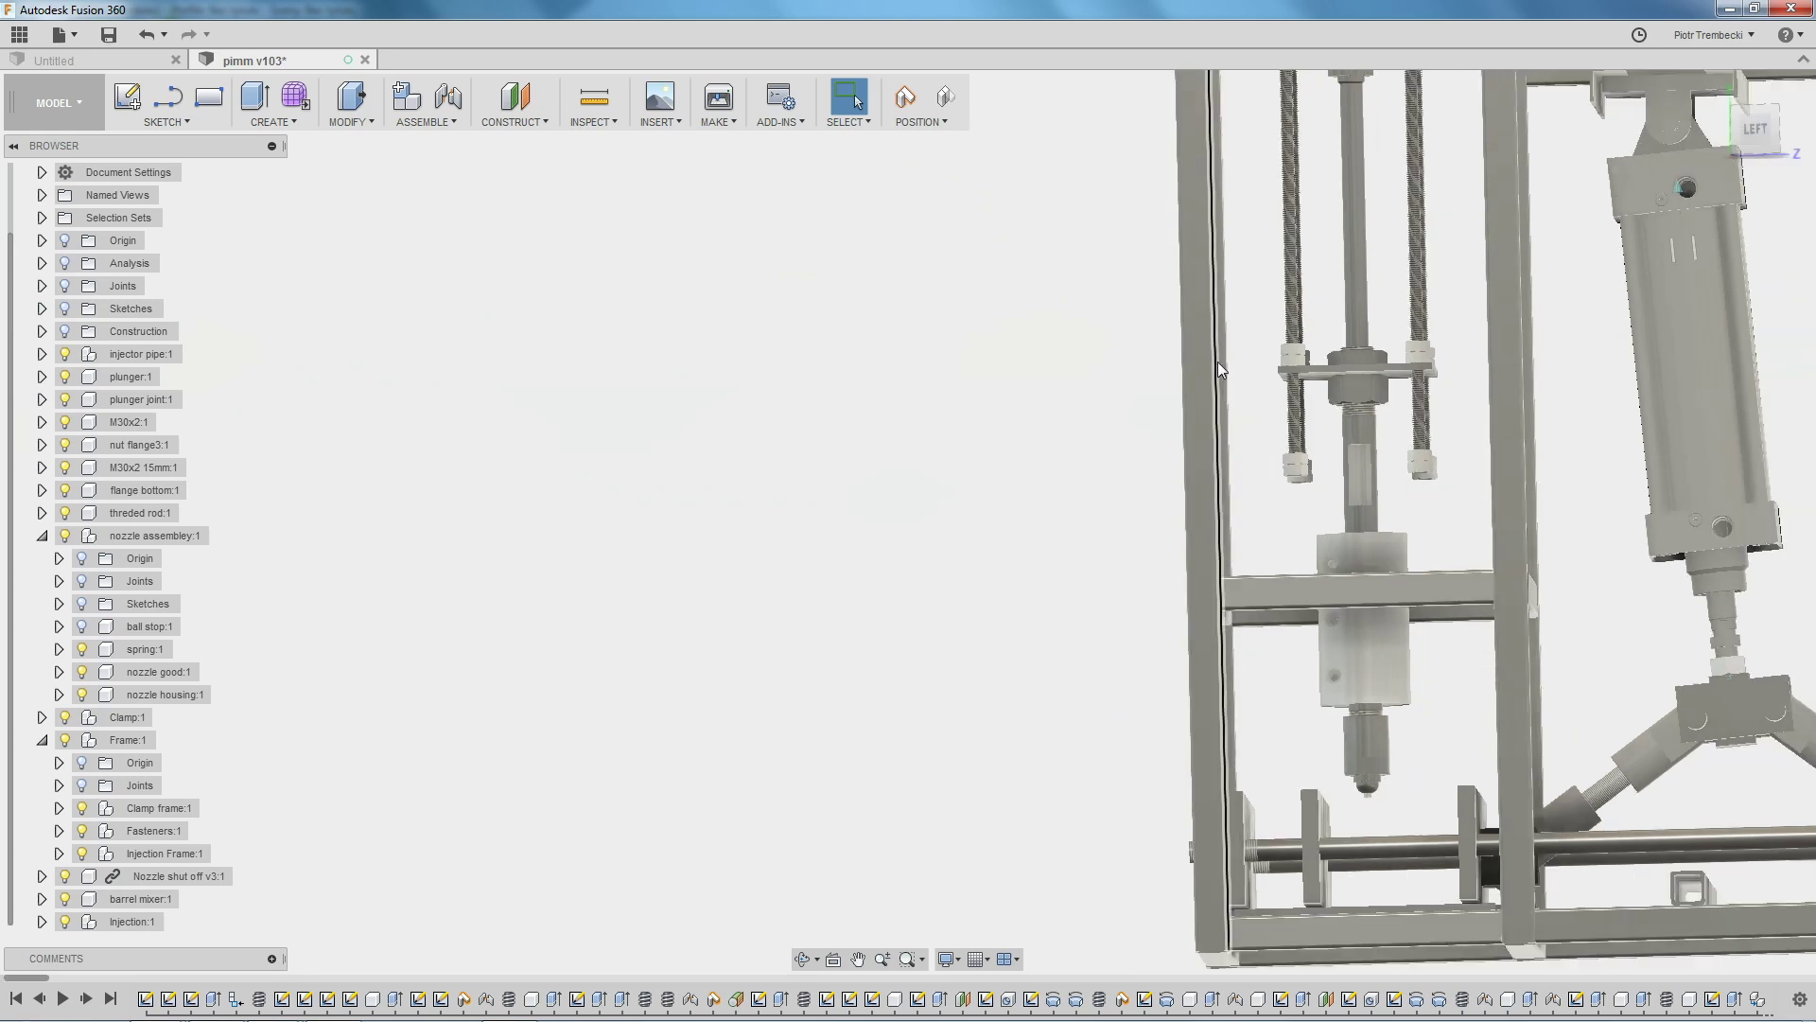
# Orbit the injection unit frame toward its left side and zoom out to the full assembly.
pyautogui.moveTo(679, 747)
pyautogui.mouseDown()
pyautogui.moveTo(677, 774)
pyautogui.moveTo(723, 745)
pyautogui.moveTo(694, 777)
pyautogui.moveTo(920, 798)
pyautogui.moveTo(784, 757)
pyautogui.moveTo(779, 777)
pyautogui.moveTo(410, 702)
pyautogui.mouseUp()
pyautogui.scroll(2, 780, 778)
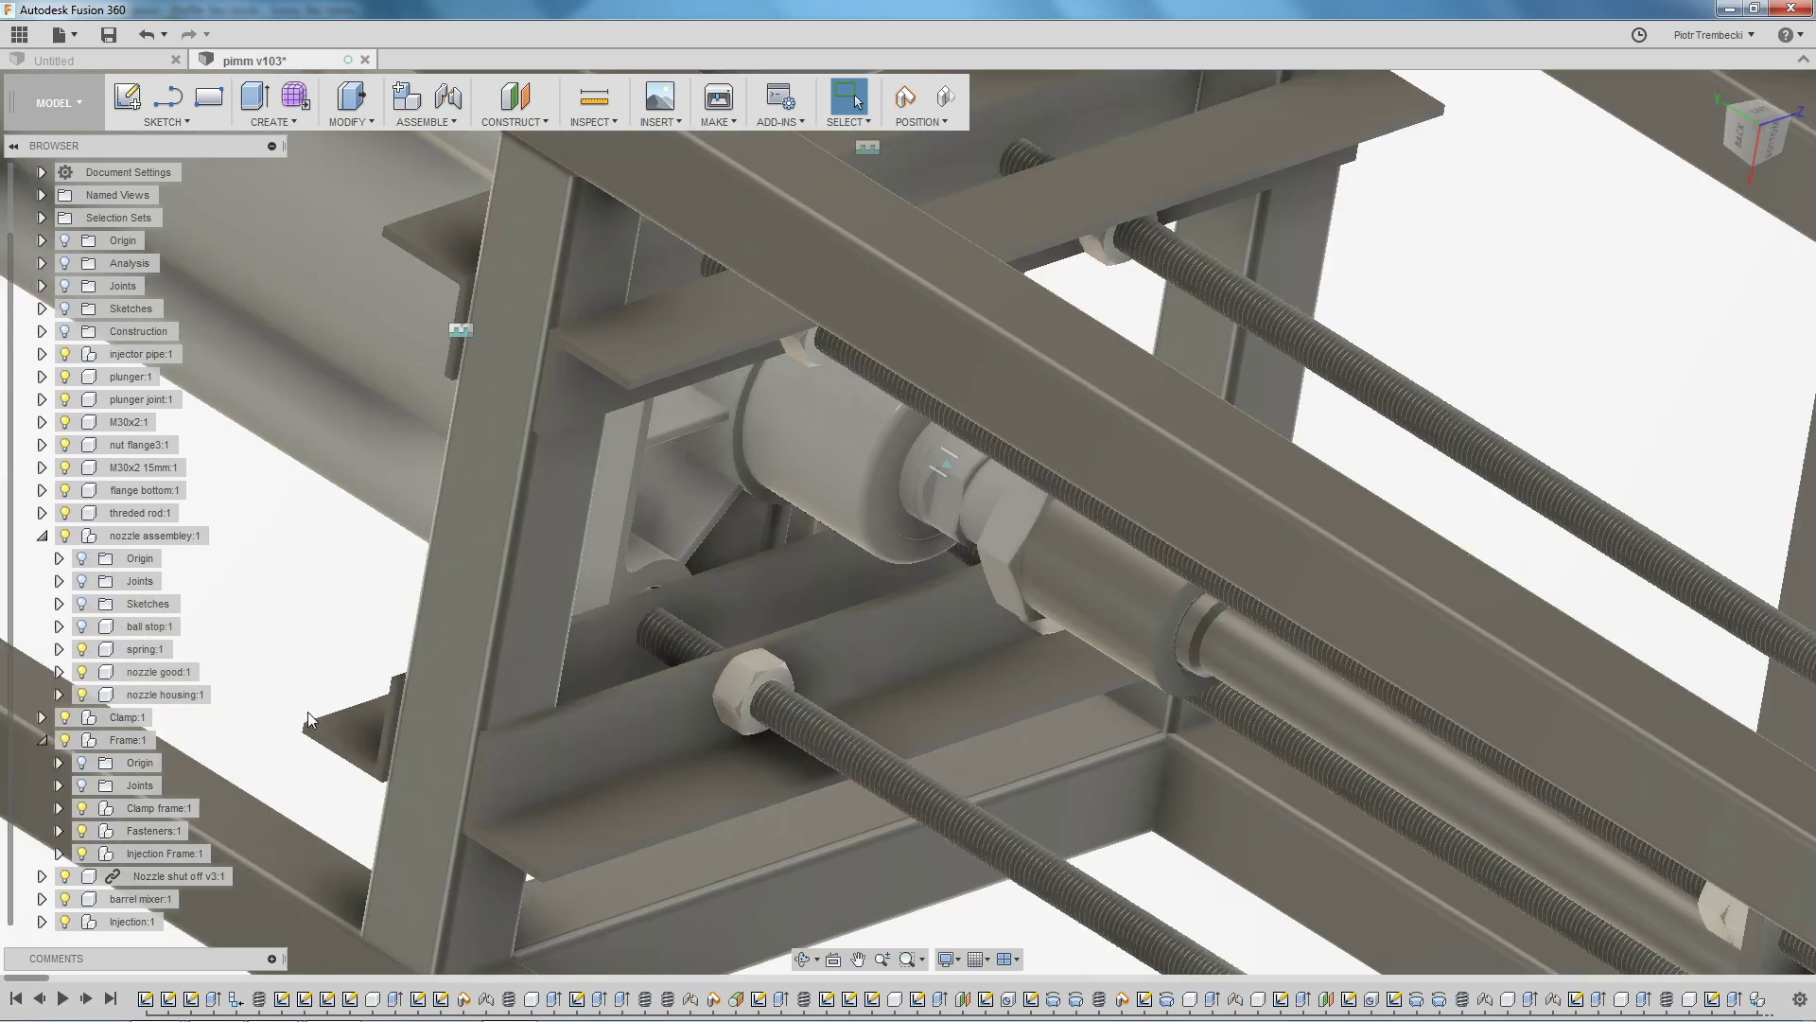
pyautogui.scroll(-5, 683, 721)
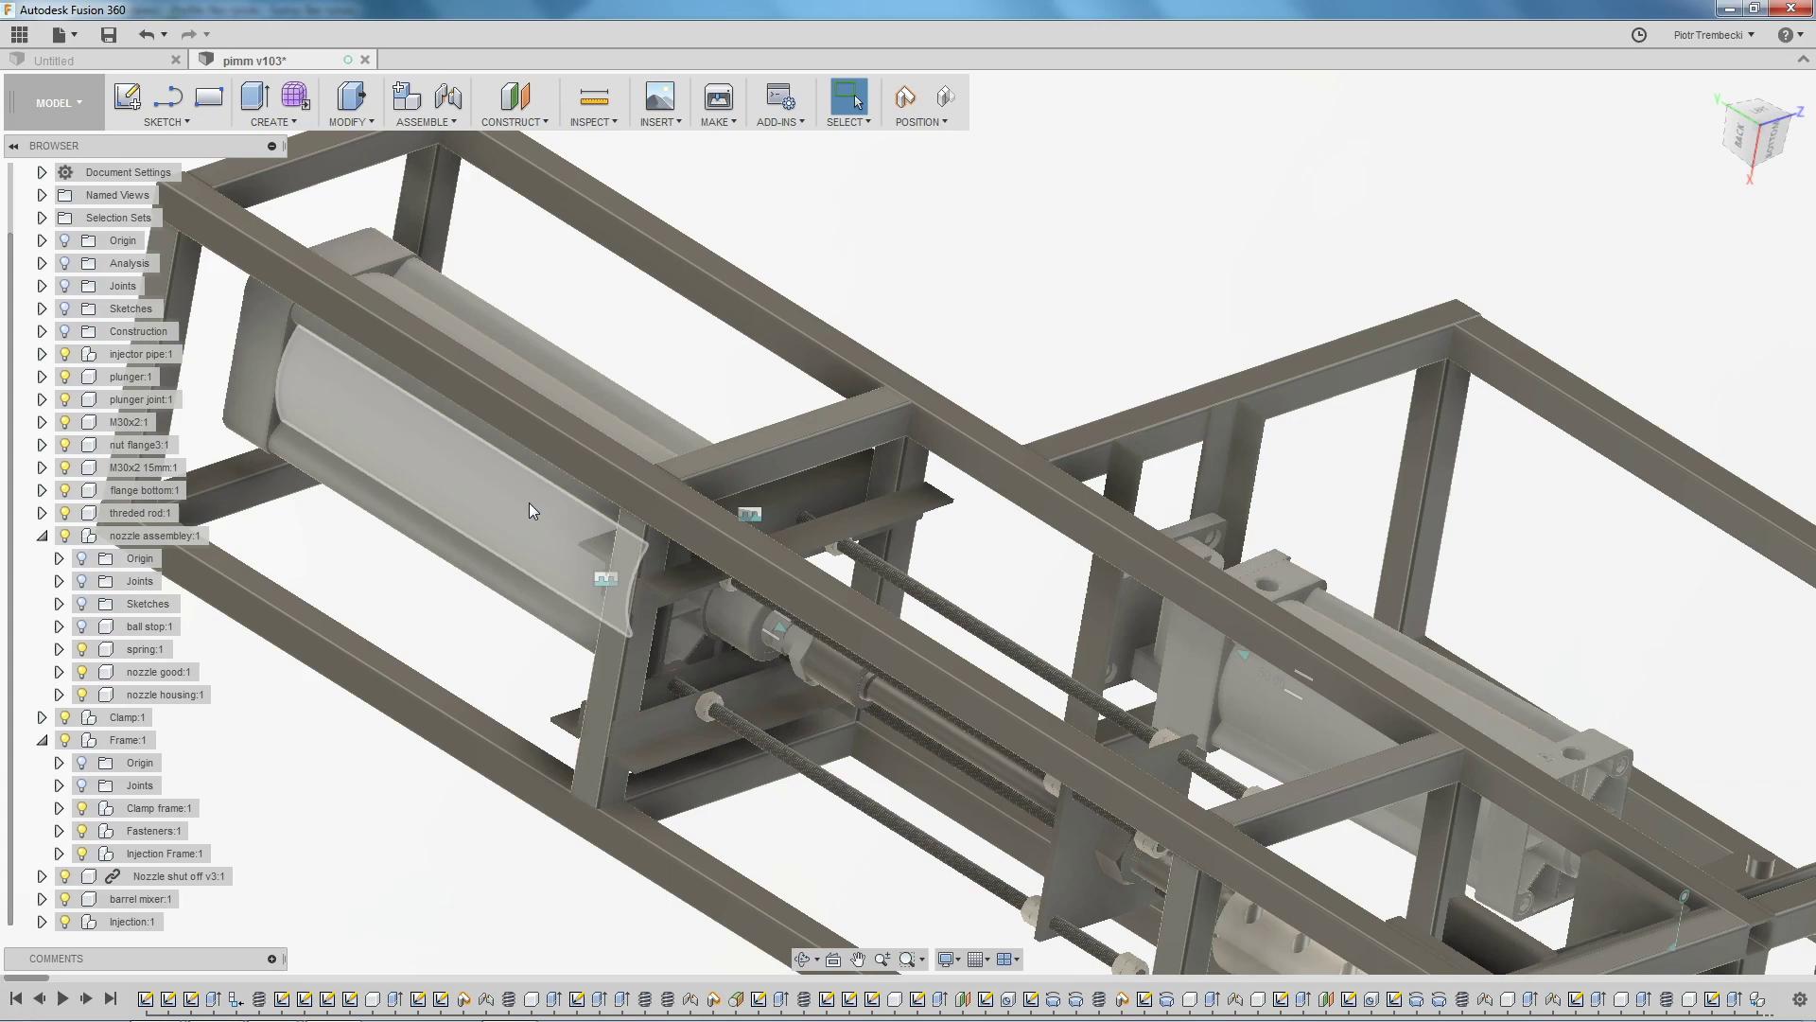
pyautogui.keyDown('shift'); pyautogui.moveTo(1109, 290); pyautogui.dragTo(874, 855, button='middle'); pyautogui.keyUp('shift')
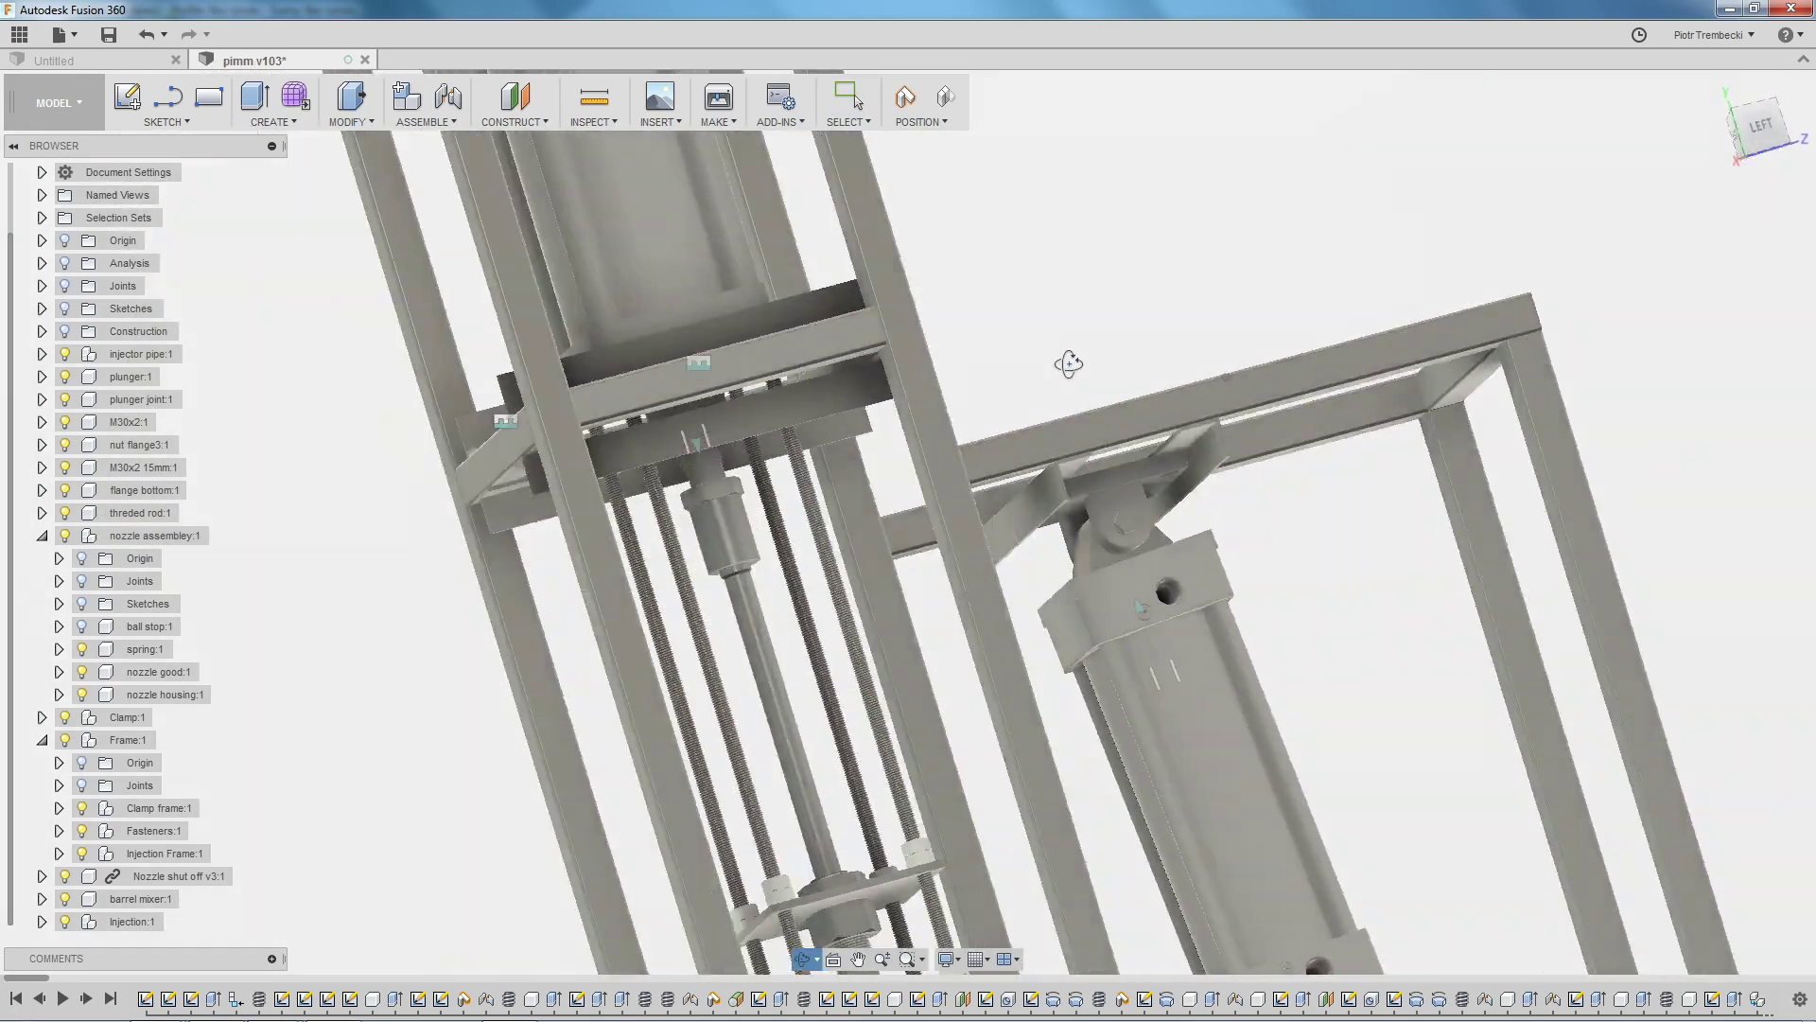
# Orbit the machine through isometric and perspective angles.
pyautogui.scroll(-5, 615, 758)
pyautogui.scroll(-3, 569, 783)
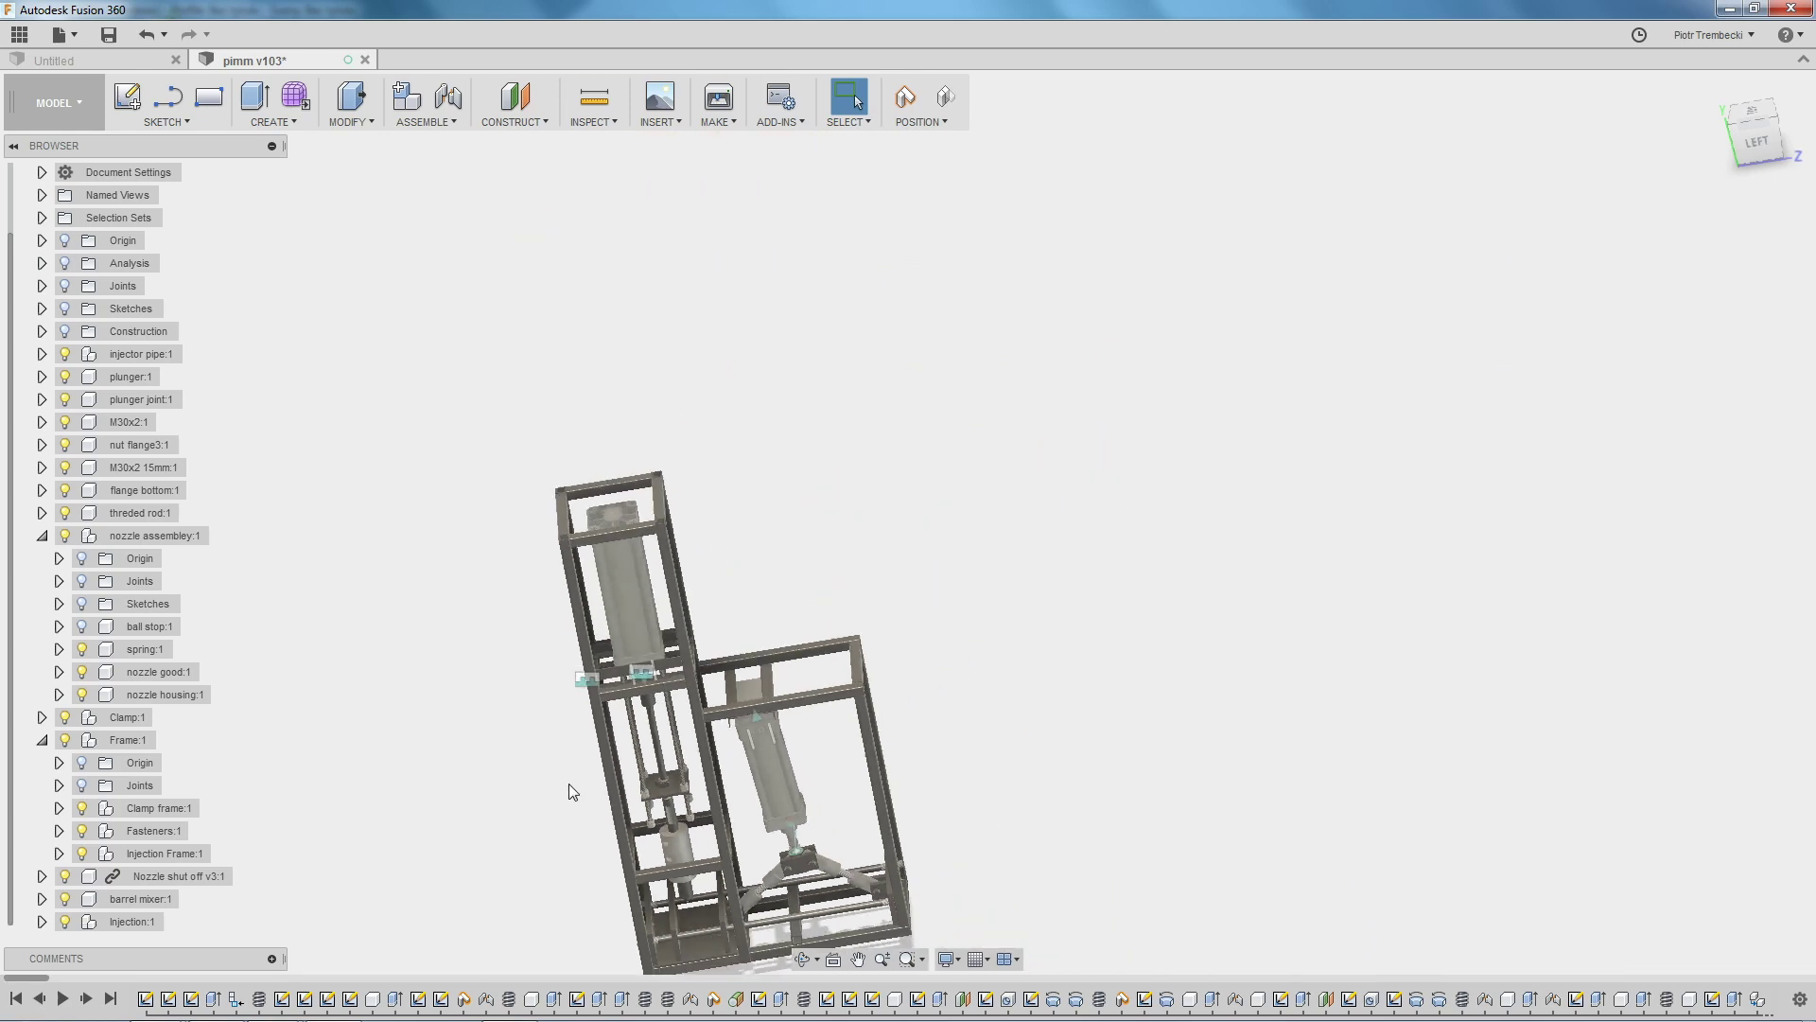
pyautogui.keyDown('shift'); pyautogui.moveTo(702, 931); pyautogui.dragTo(1290, 783, button='middle'); pyautogui.keyUp('shift')
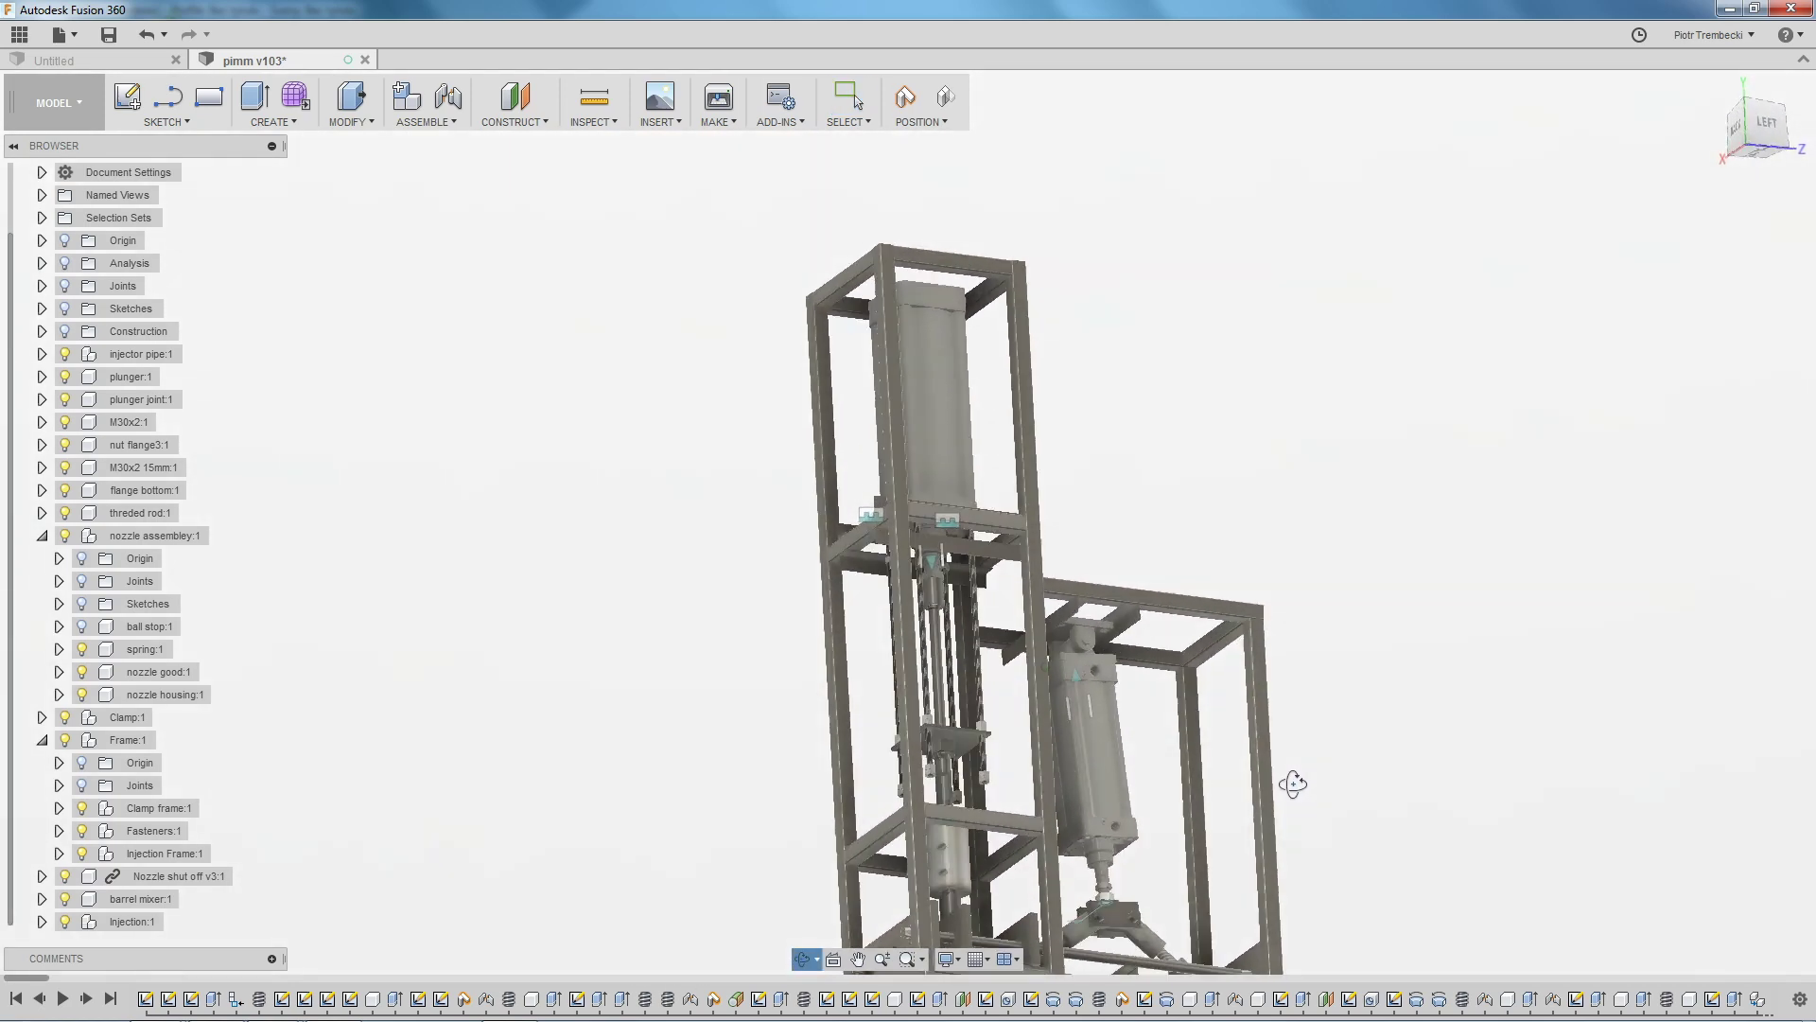
pyautogui.scroll(-2, 1384, 739)
pyautogui.moveTo(1380, 818)
pyautogui.keyDown('shift'); pyautogui.mouseDown(button='middle')
pyautogui.moveTo(1370, 746)
pyautogui.moveTo(1317, 770)
pyautogui.moveTo(1370, 802)
pyautogui.mouseUp(button='middle'); pyautogui.keyUp('shift')
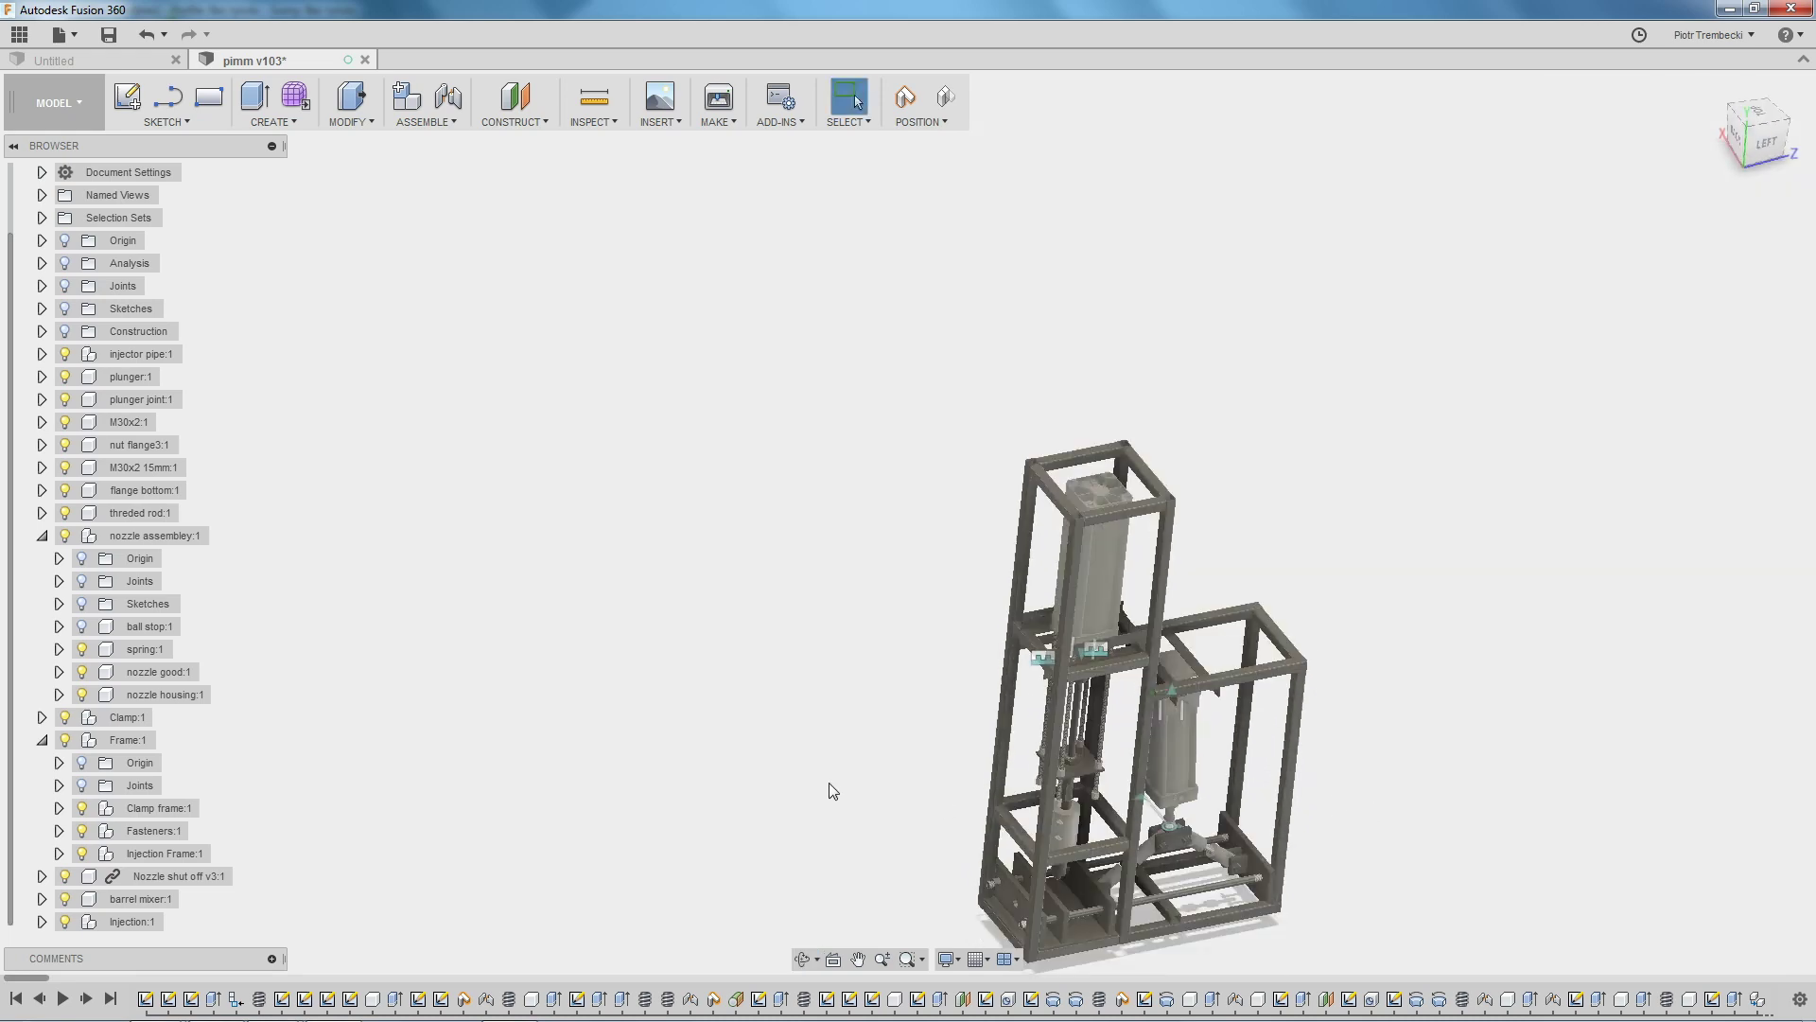
pyautogui.scroll(-3, 833, 790)
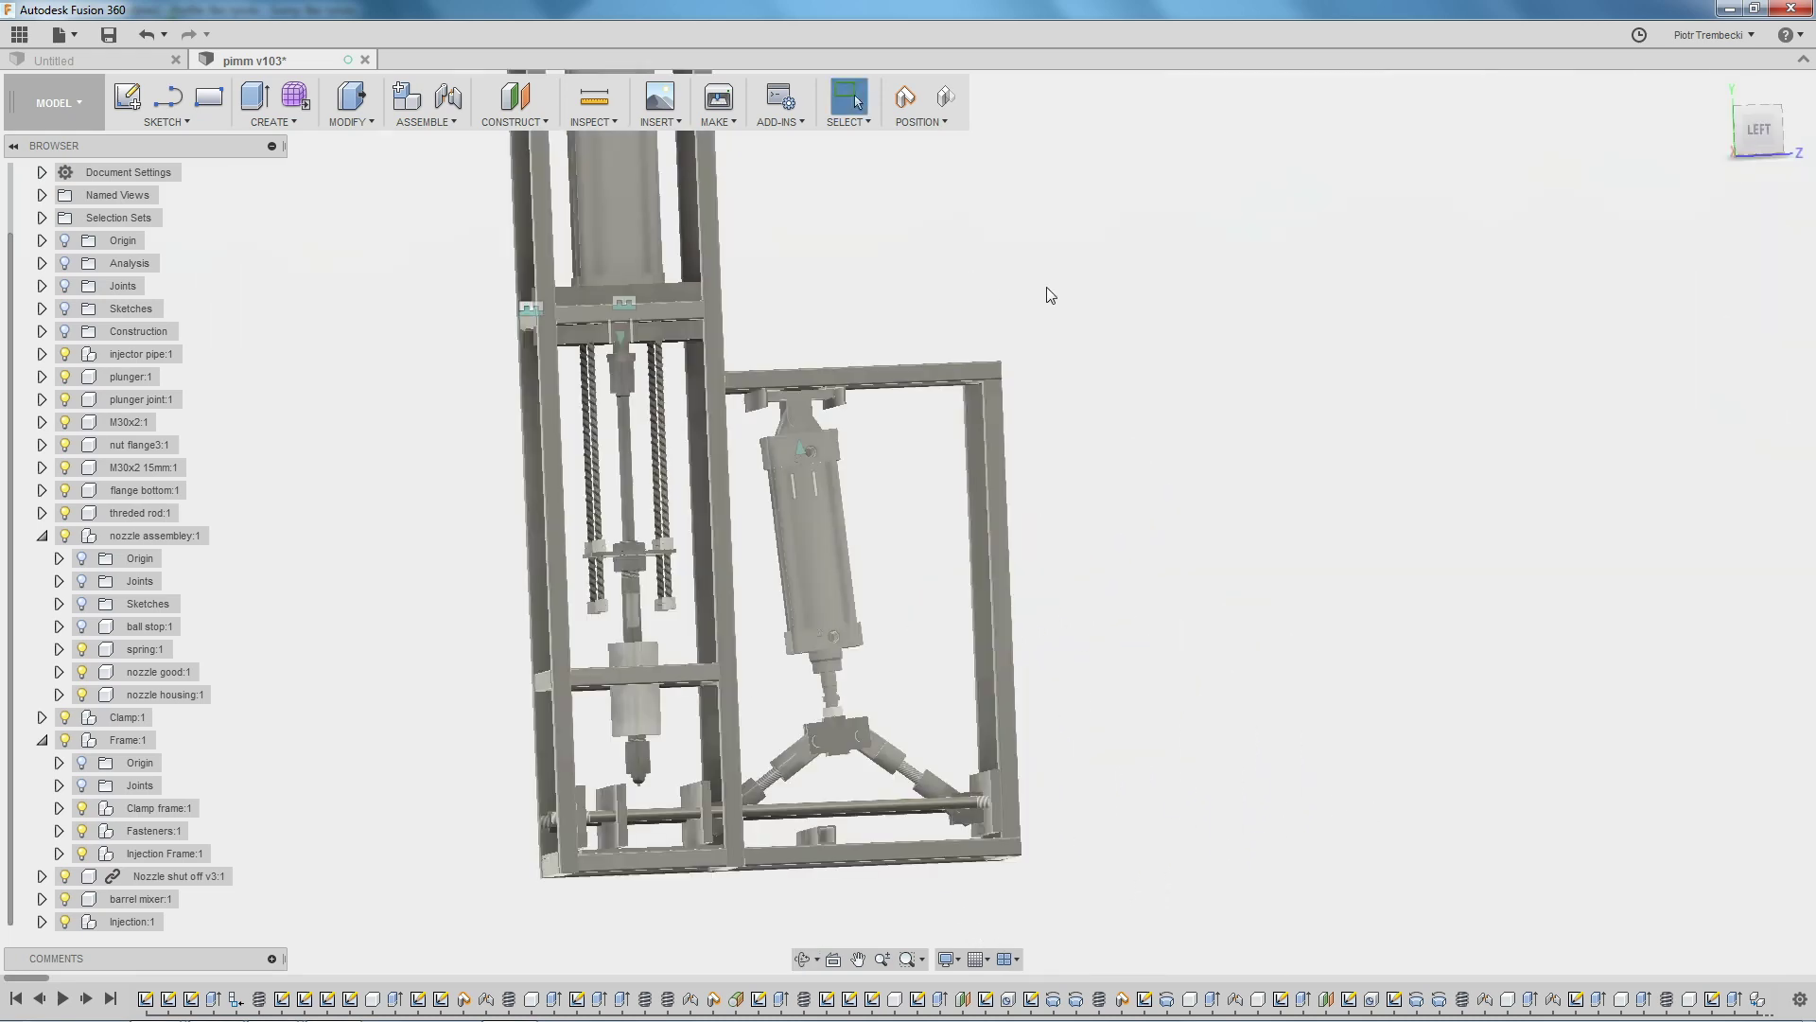
pyautogui.keyDown('shift'); pyautogui.moveTo(1048, 287); pyautogui.dragTo(1033, 330, button='middle'); pyautogui.keyUp('shift')
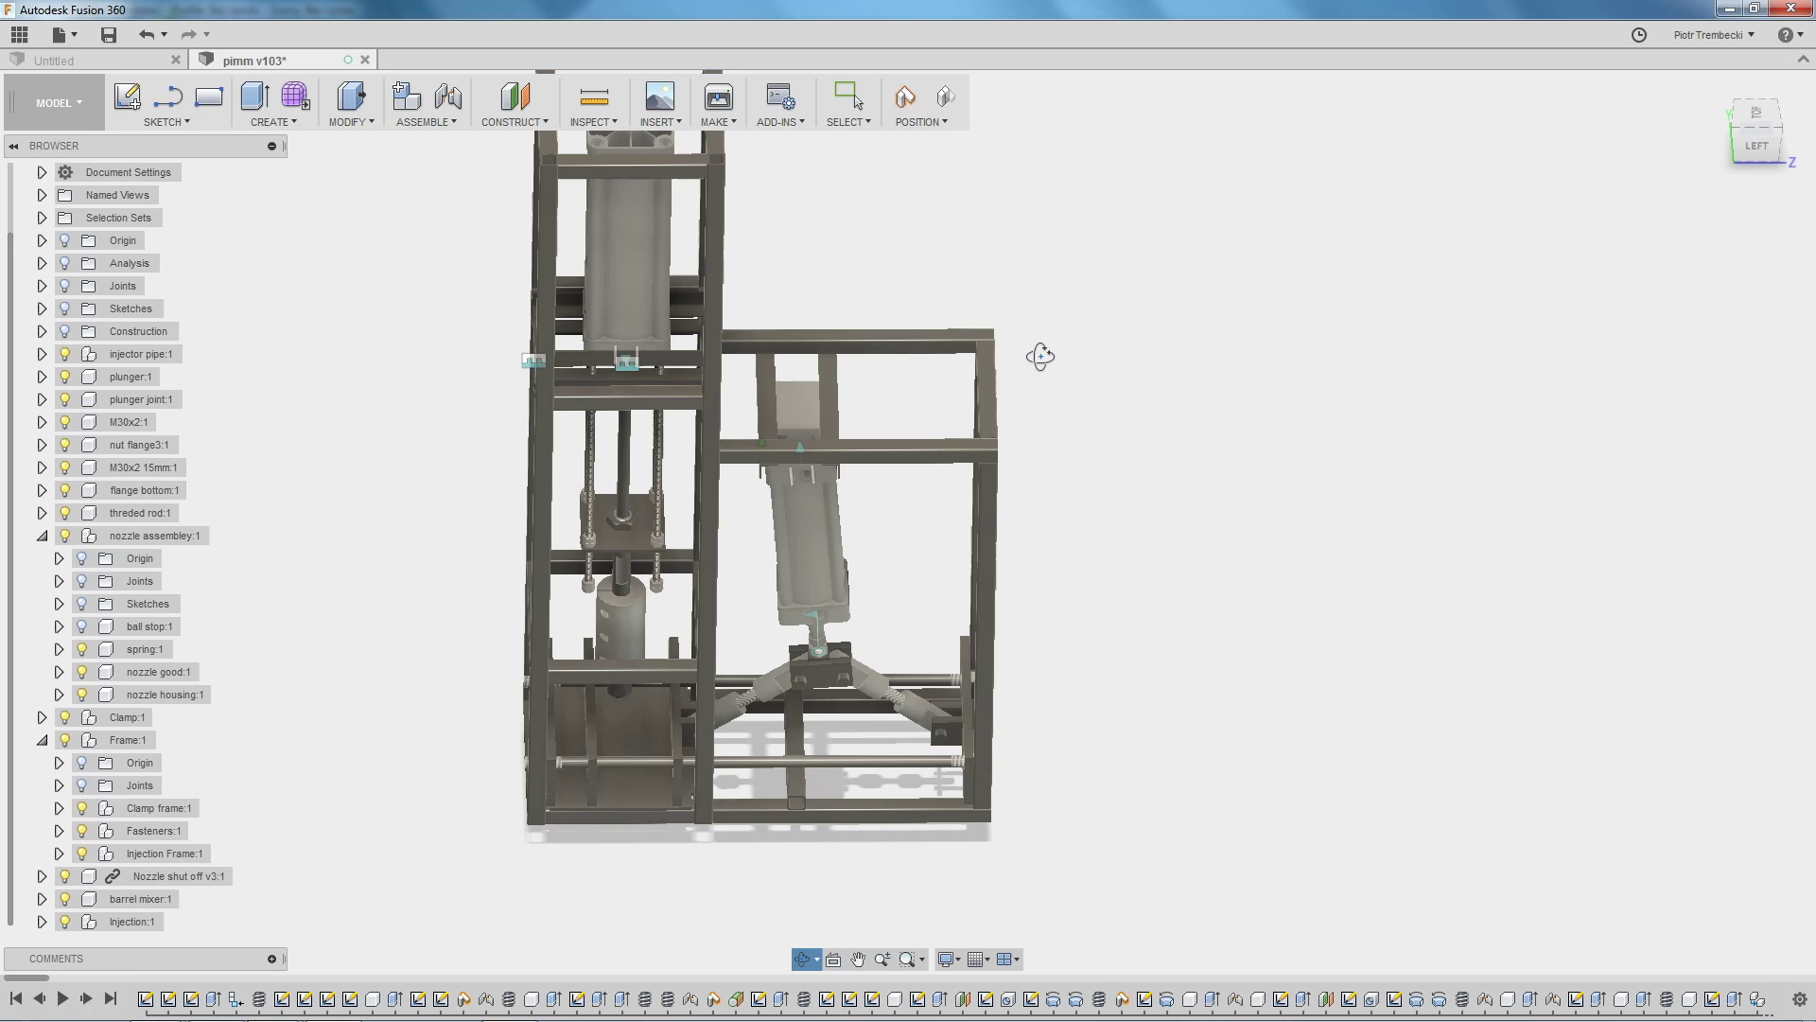
pyautogui.moveTo(1040, 356)
pyautogui.mouseDown()
pyautogui.moveTo(1043, 409)
pyautogui.moveTo(1019, 358)
pyautogui.moveTo(1064, 292)
pyautogui.mouseUp()
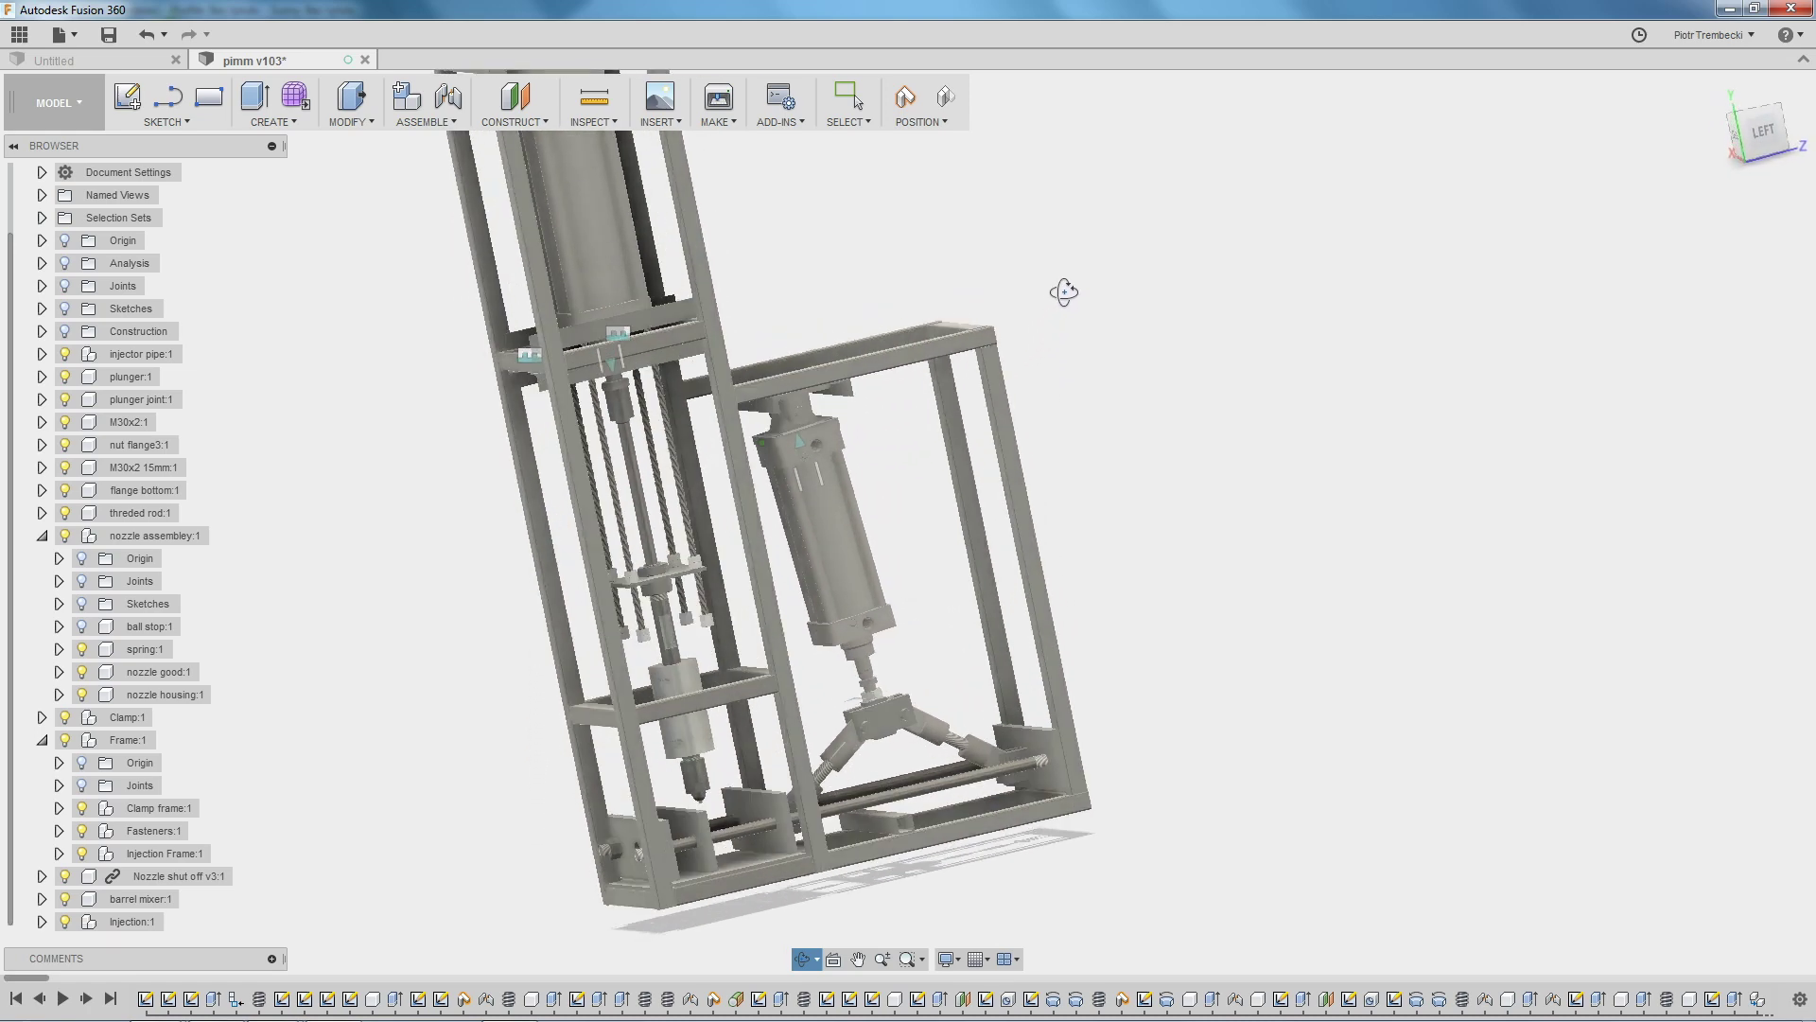
# Snap back to the flat Left view with F5 and zoom until the whole frame fits.
pyautogui.press('F5')
pyautogui.press('Escape')
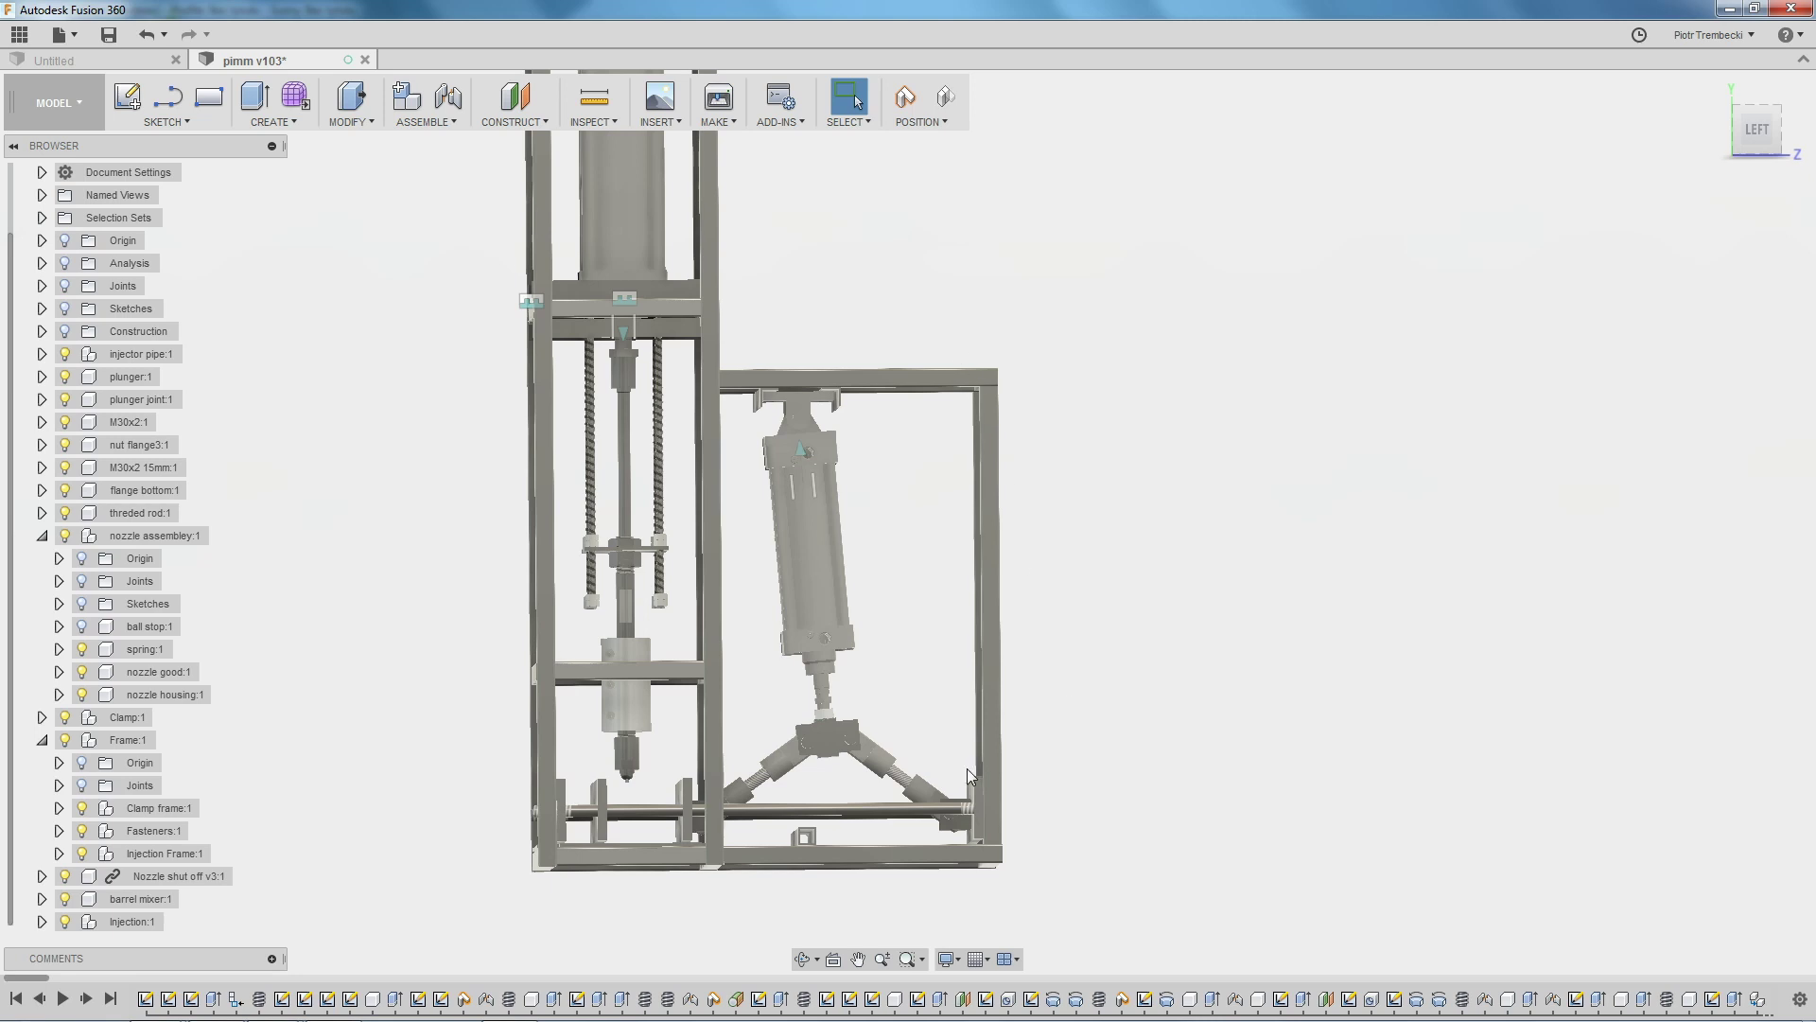
pyautogui.scroll(2, 781, 889)
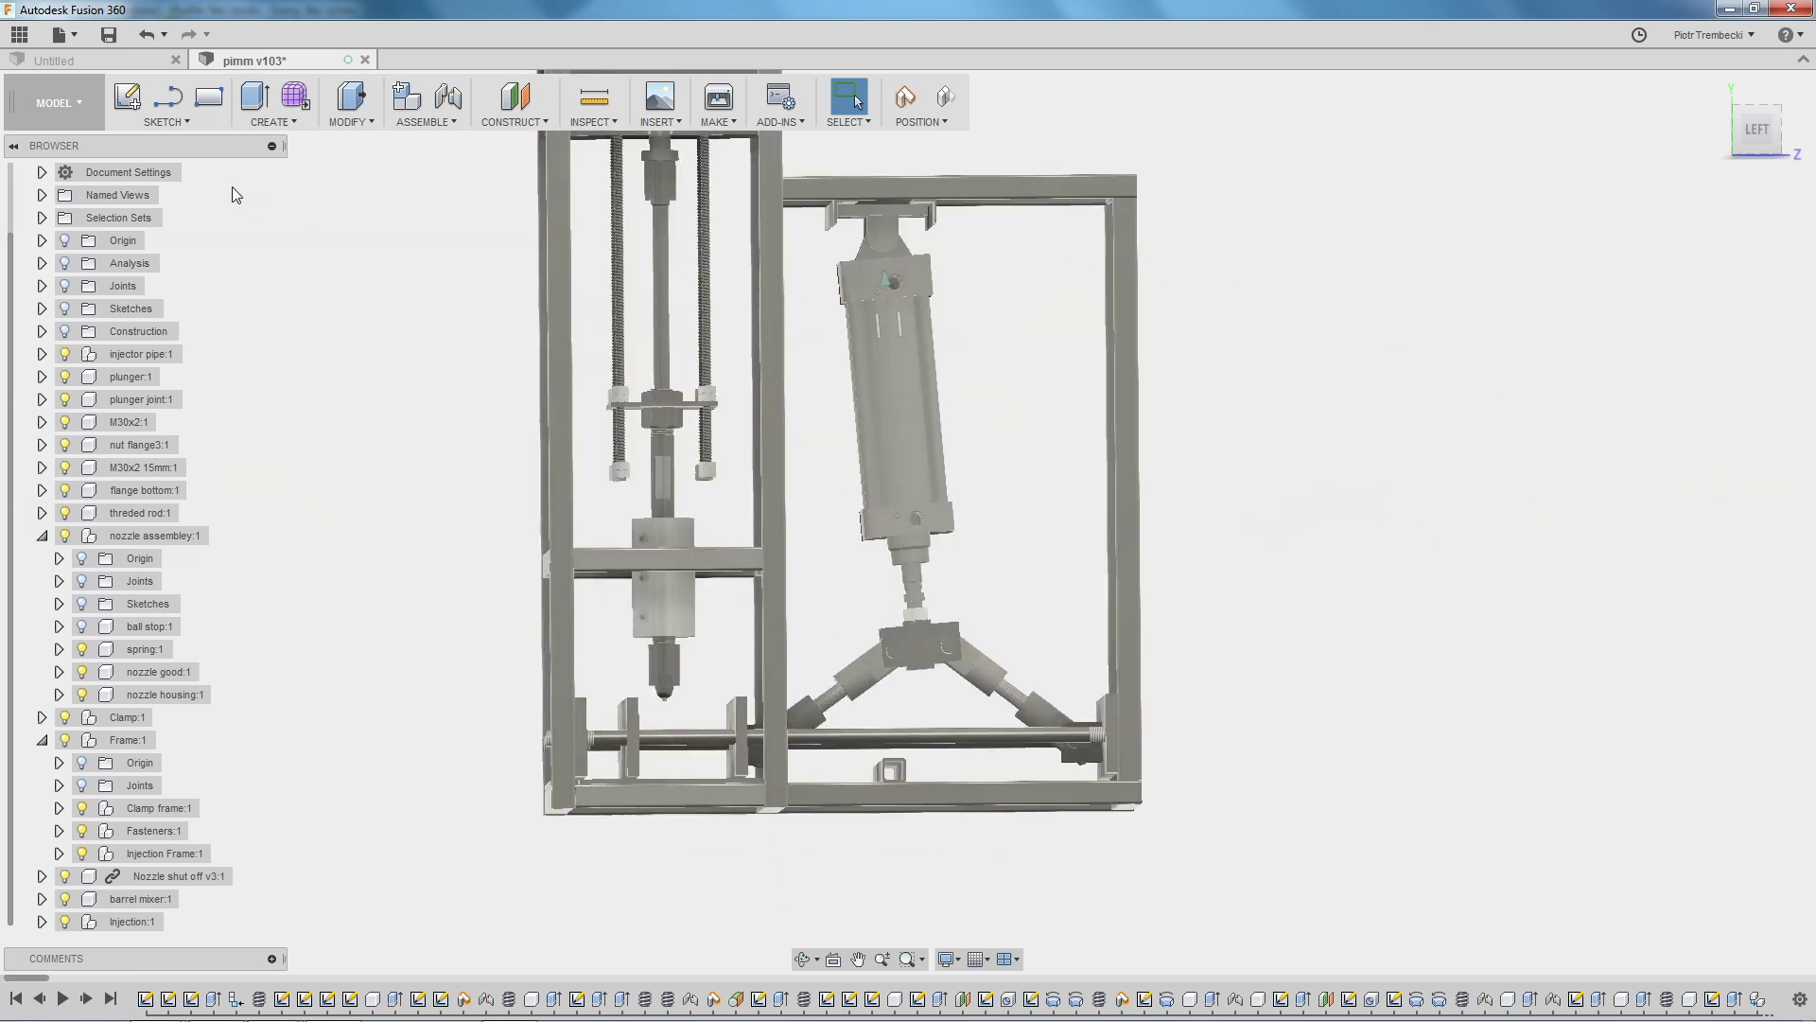
pyautogui.scroll(-2, 1376, 691)
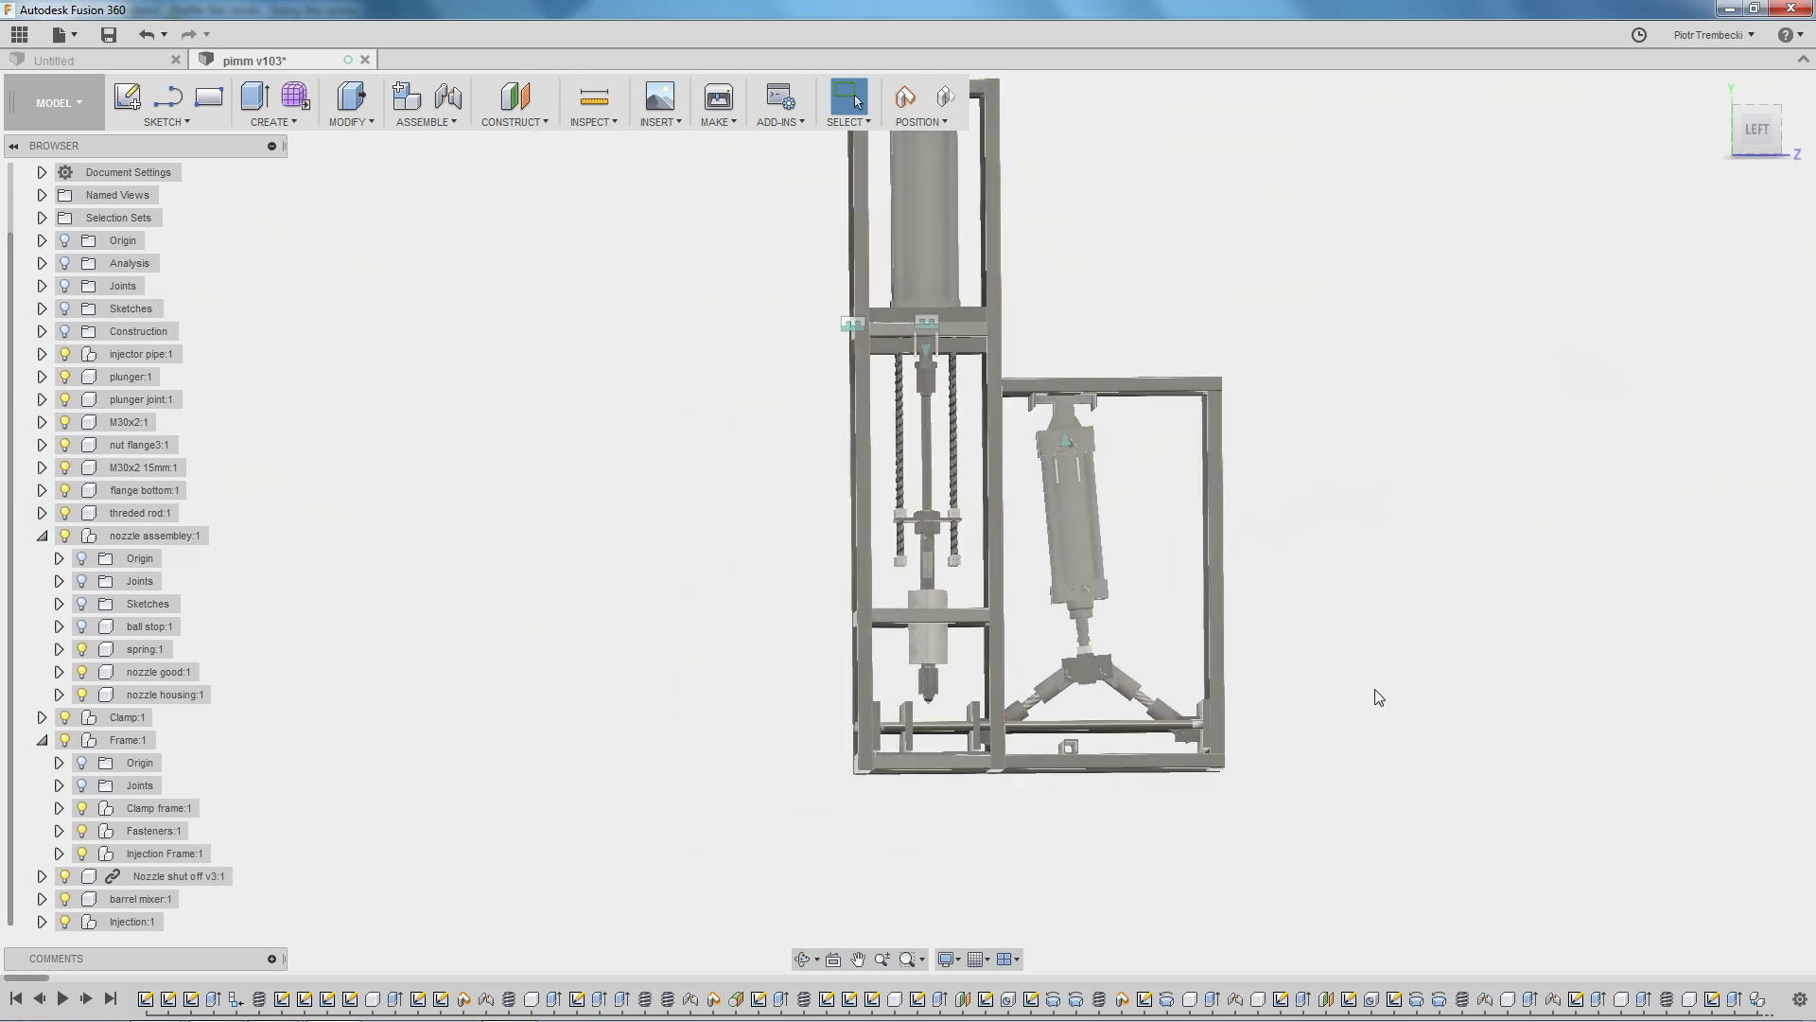
pyautogui.scroll(-1, 1355, 362)
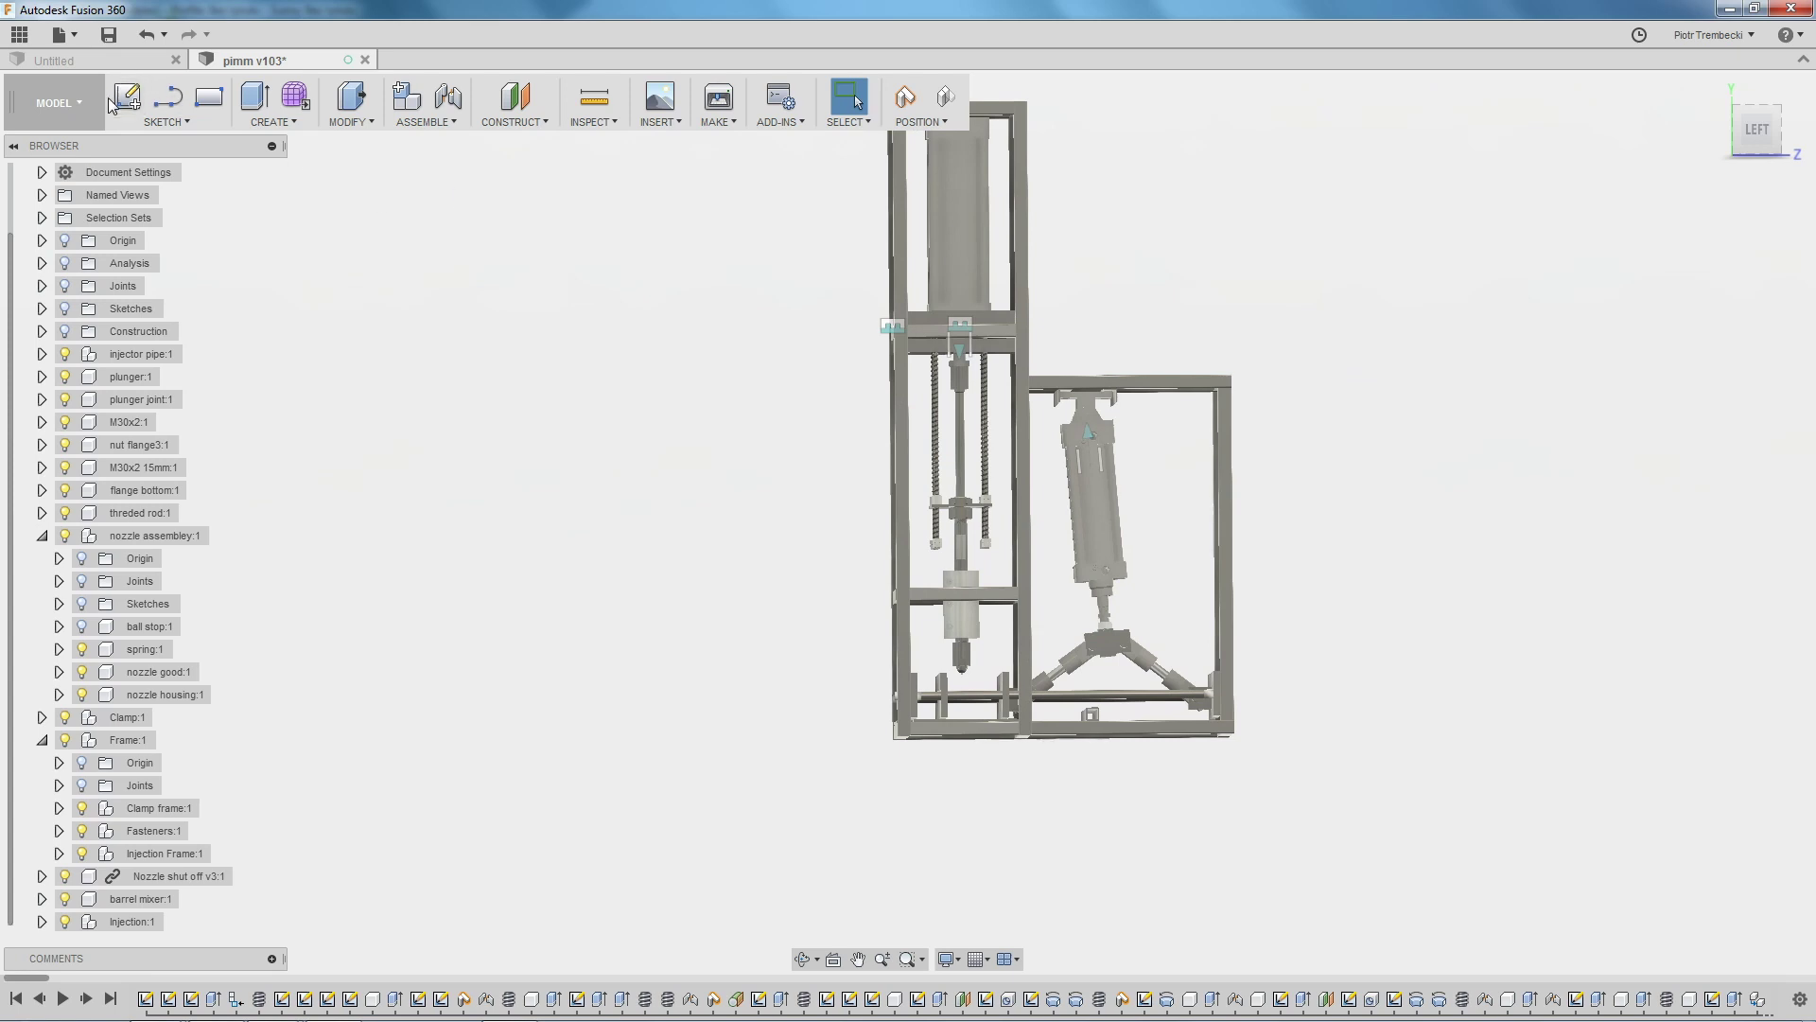